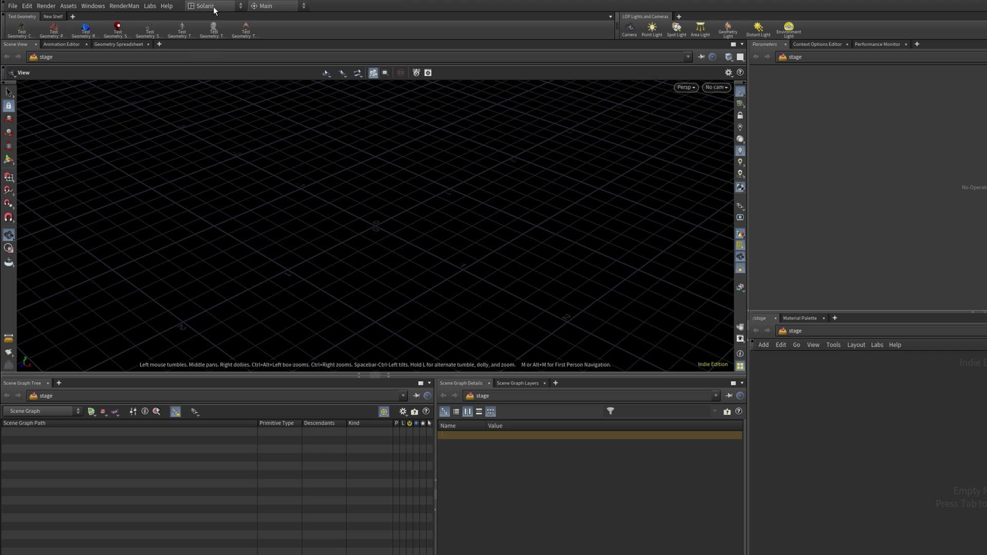
Switch to the Mysolaris desktop layout and widen the Texture Manager pane slightly
left_click(171, 5)
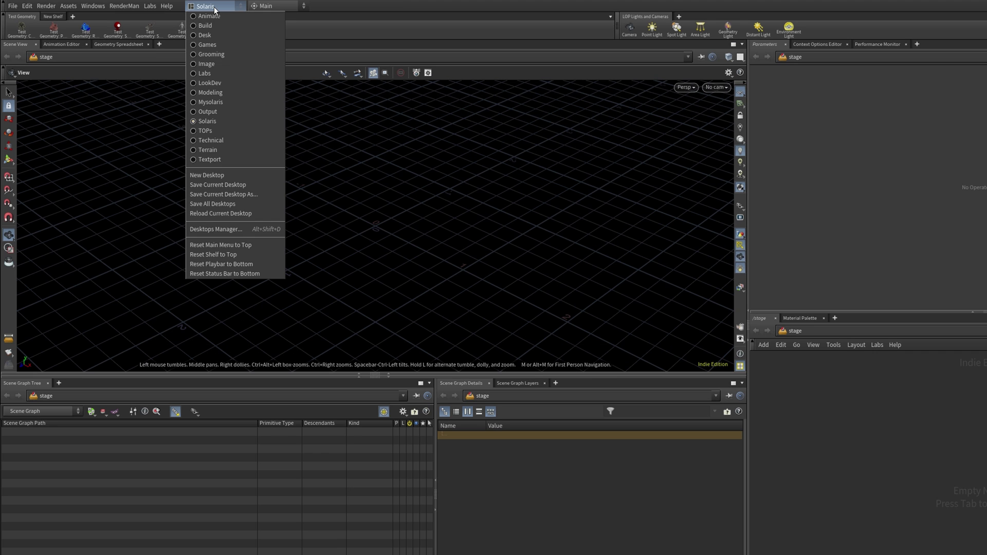
left_click(221, 103)
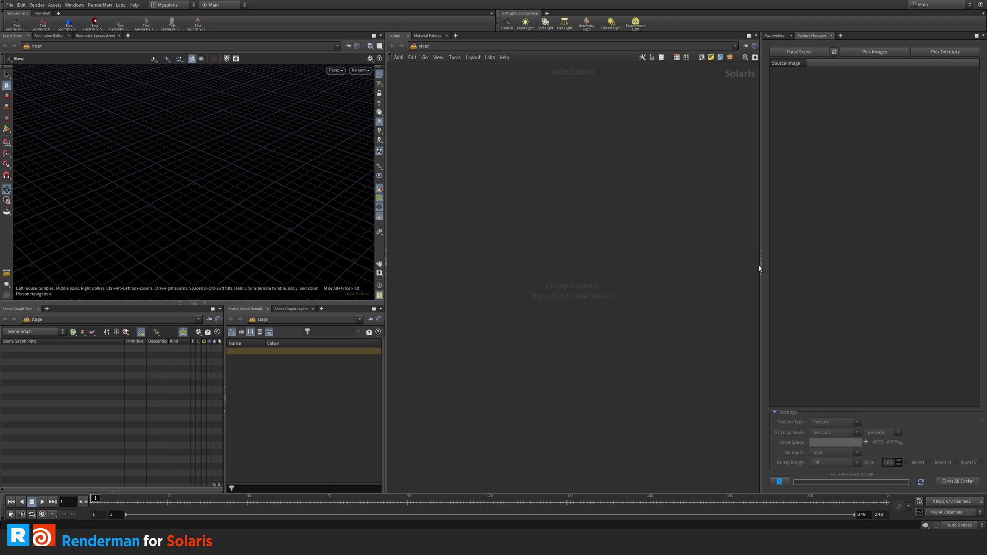
left_click_drag(761, 266, 758, 267)
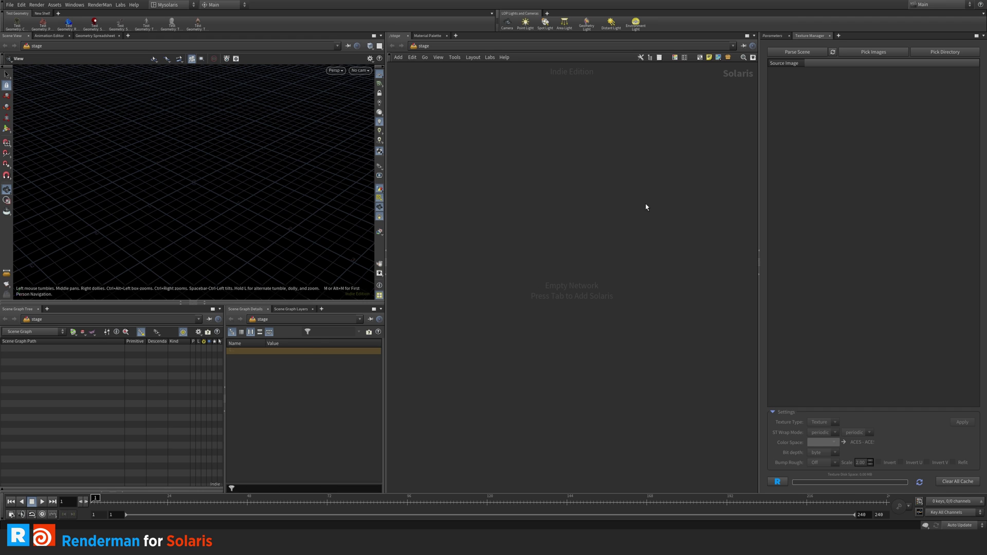
Toggle the right pane to Parameters and back to Texture Manager, then bring up the TAB node menu
left_click(773, 35)
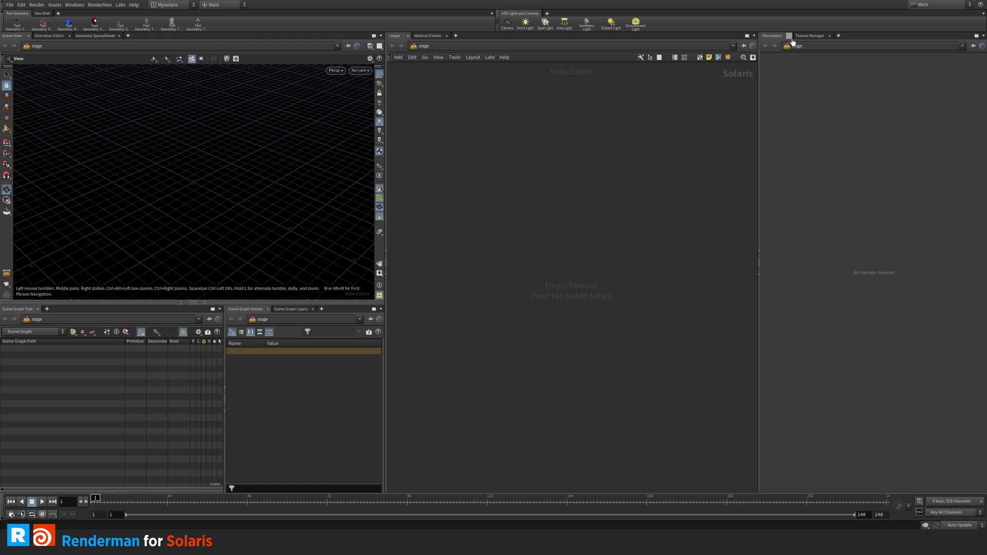
left_click(809, 35)
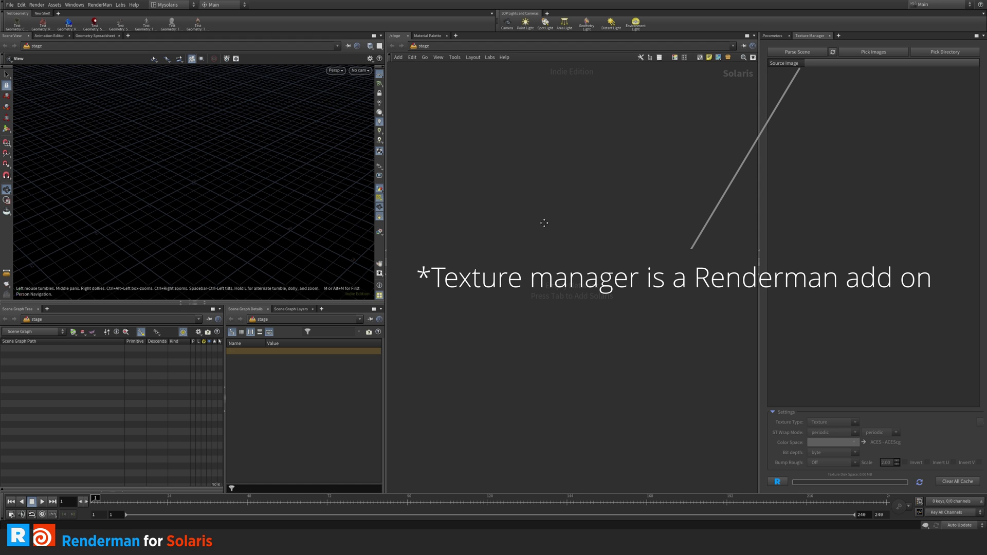
key("Tab")
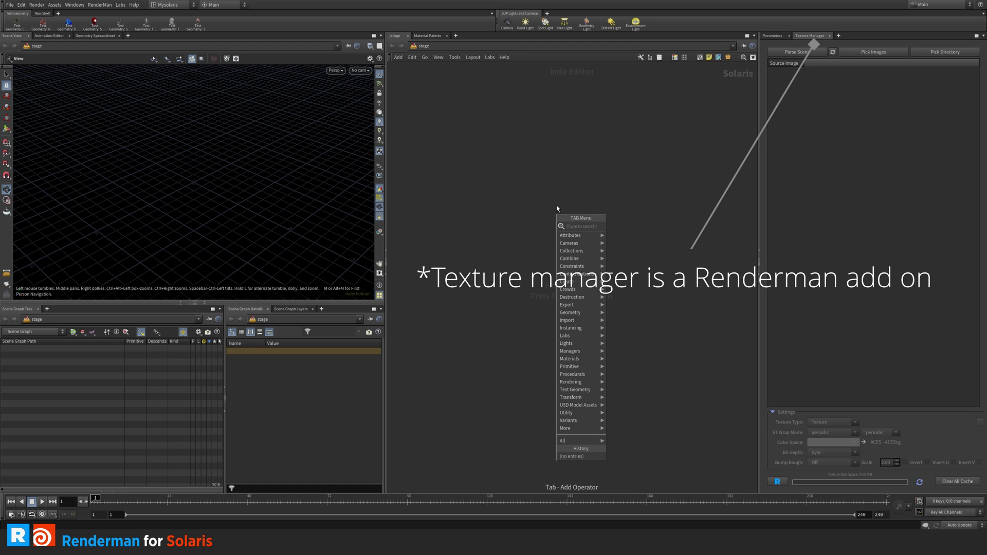
key("Escape")
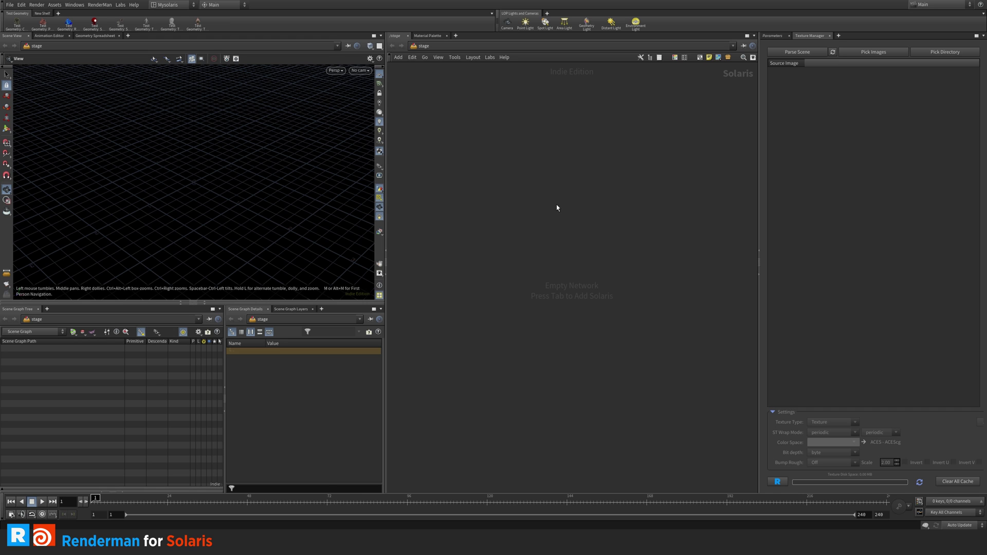
key("Tab")
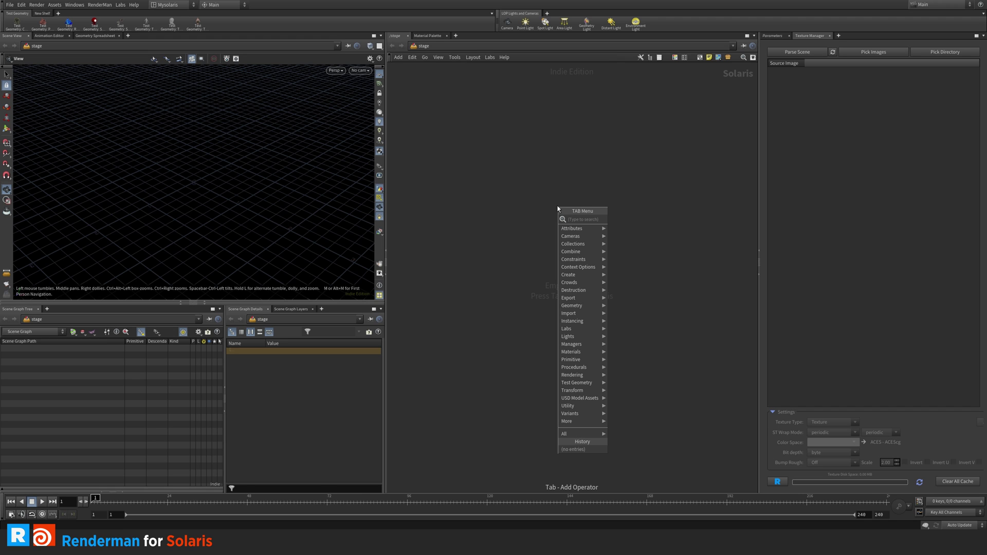
Add a Reference node (reference1) to the stage network using 'ref'
type("ref")
left_click(627, 219)
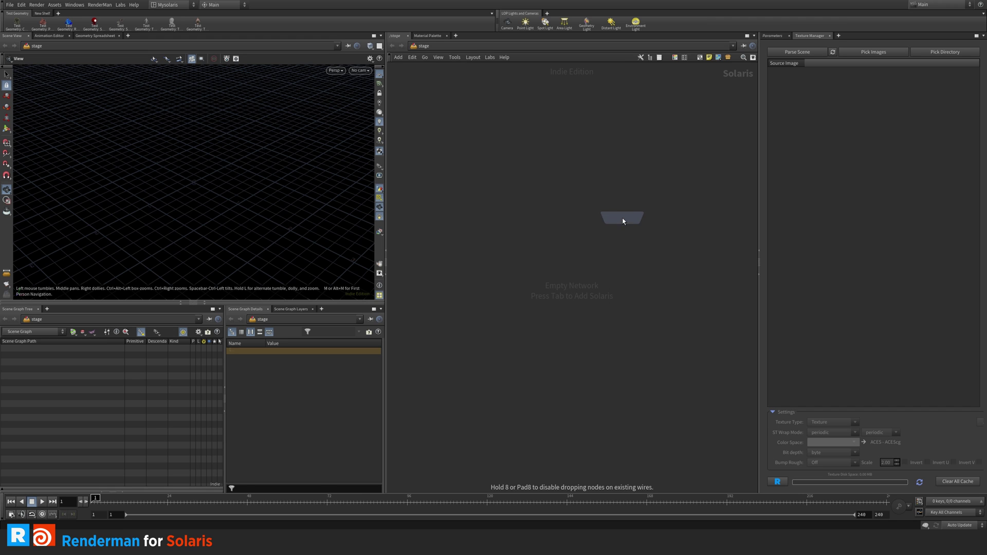
left_click(575, 194)
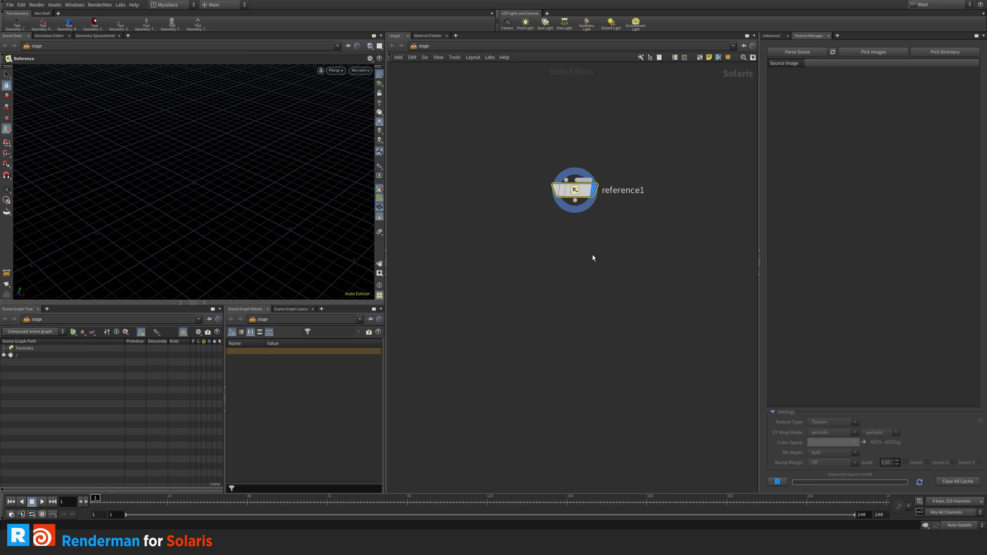
left_click_drag(581, 196, 583, 206)
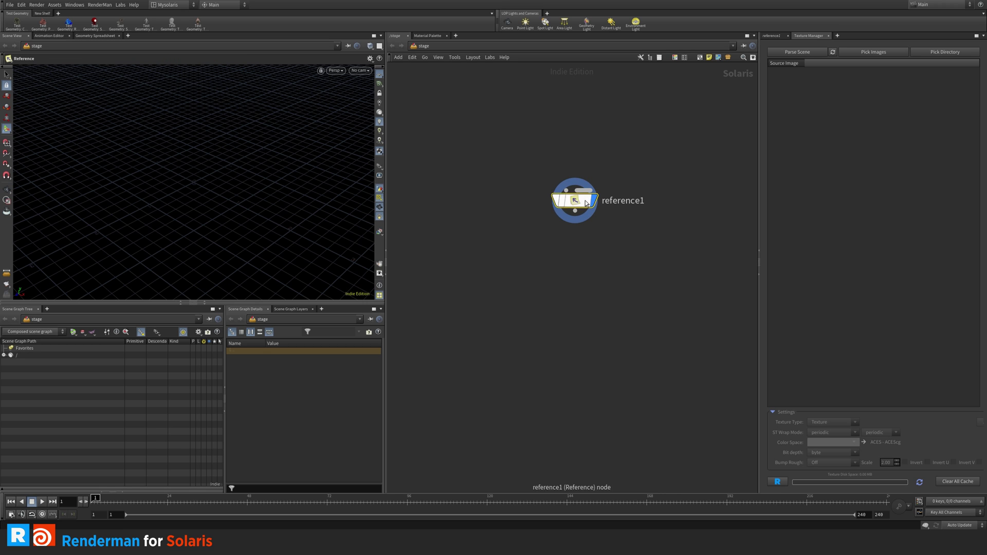
Set reference1's File Pattern to snailAsset.usd so the snail loads
left_click(773, 36)
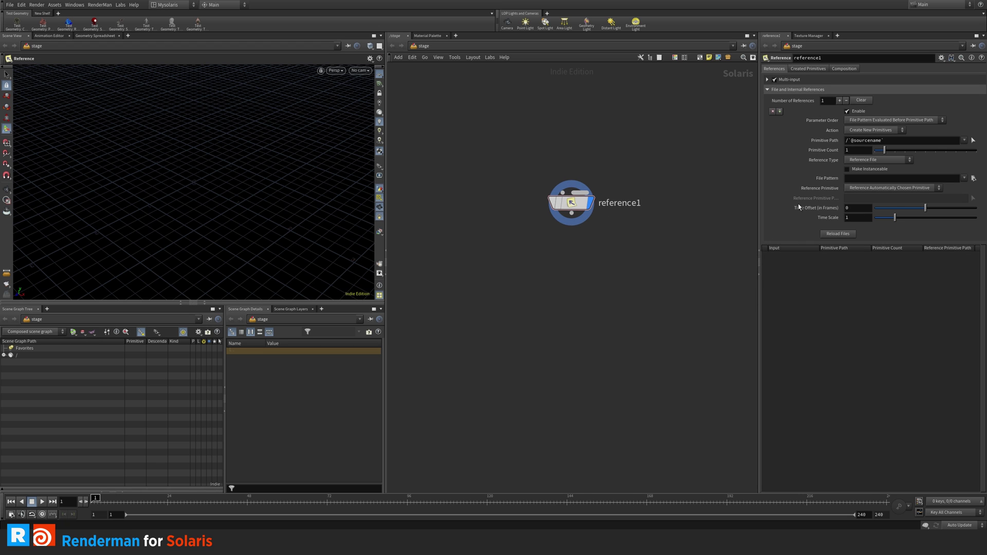
left_click(972, 178)
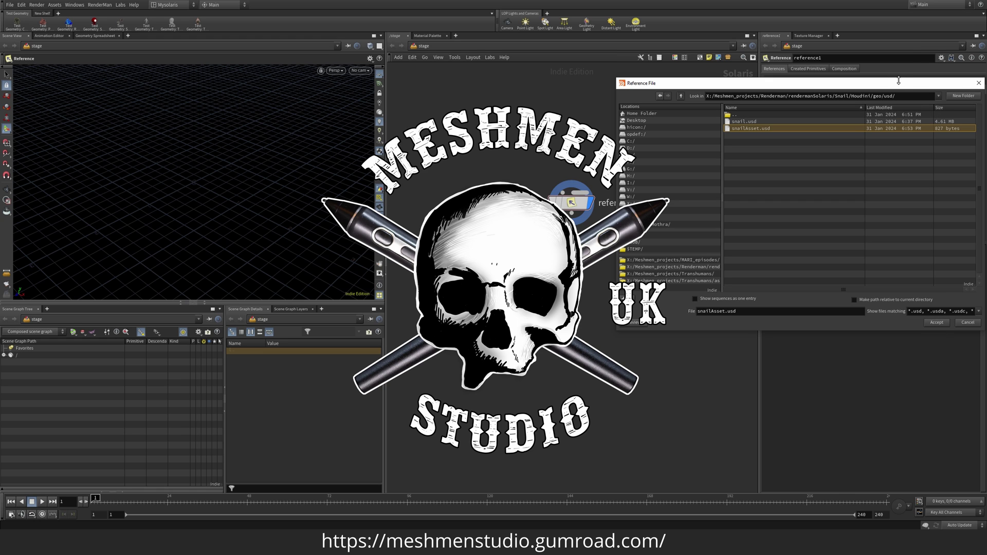
left_click(936, 322)
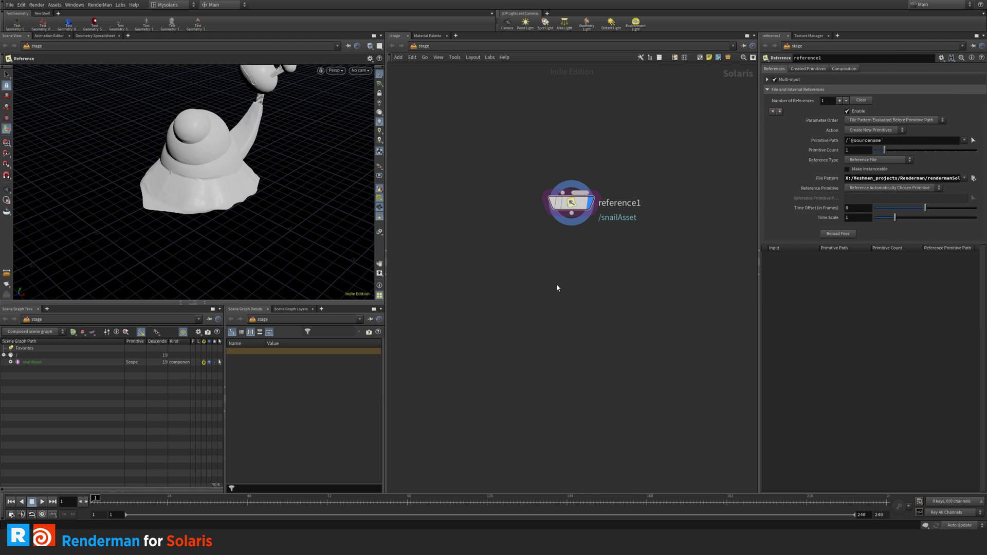
Orbit around the snail, then expand snailAsset and geo in the Scene Graph Tree and select materials
left_click_drag(180, 211, 308, 218, "alt")
key("Return")
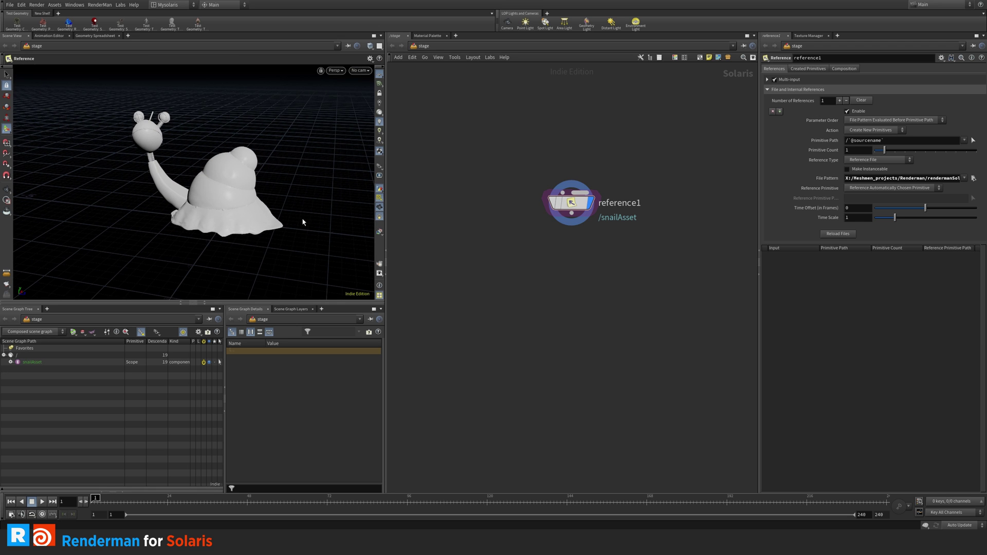
left_click(11, 361)
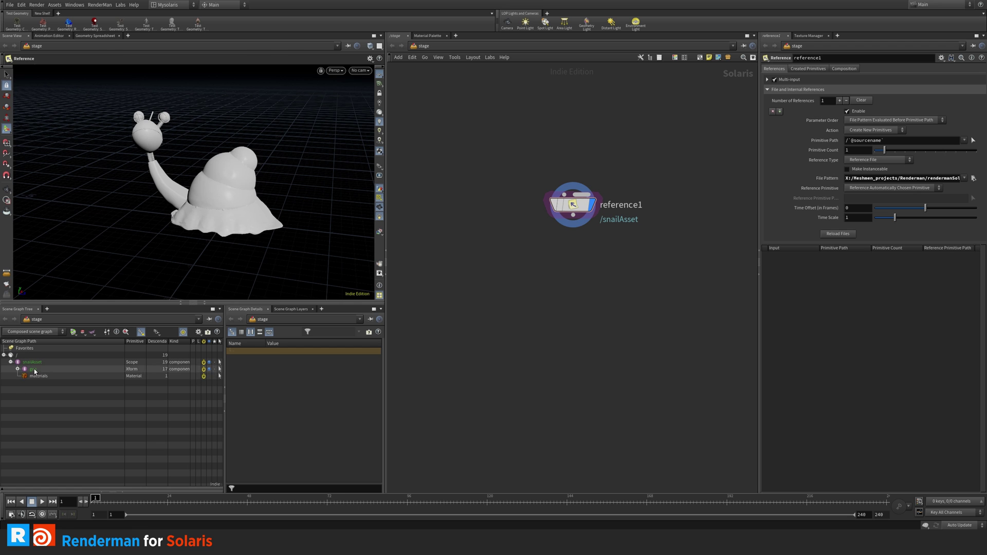
left_click(17, 370)
left_click(18, 369)
left_click(90, 472)
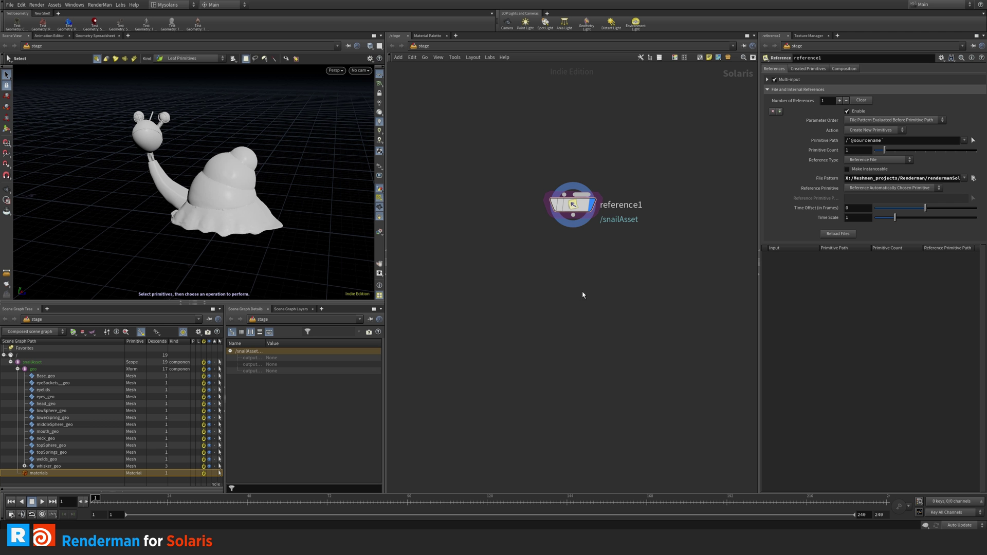
middle_click_drag(583, 295, 585, 305)
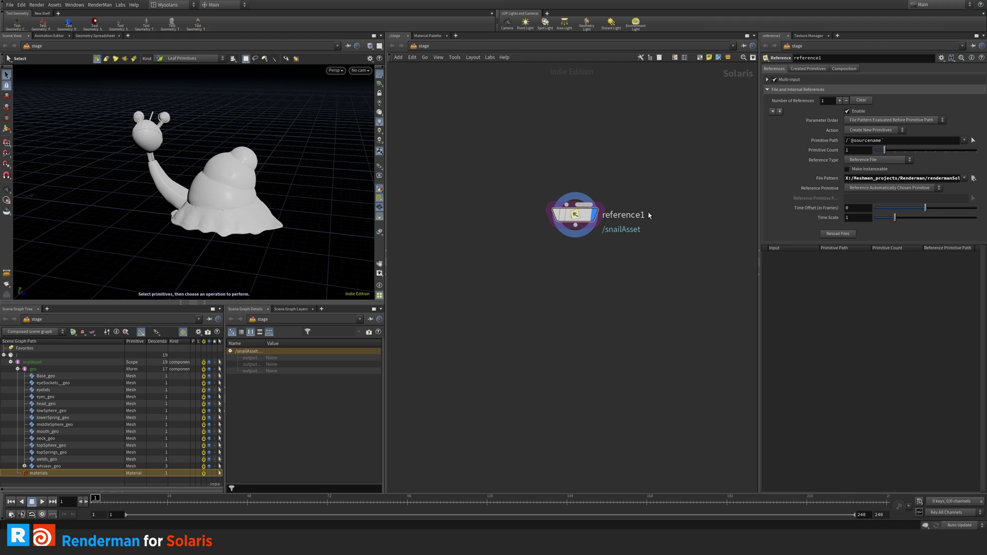
Add a Material Library node (materiallibrary1) after reference1 using 'mat'
left_click(584, 219)
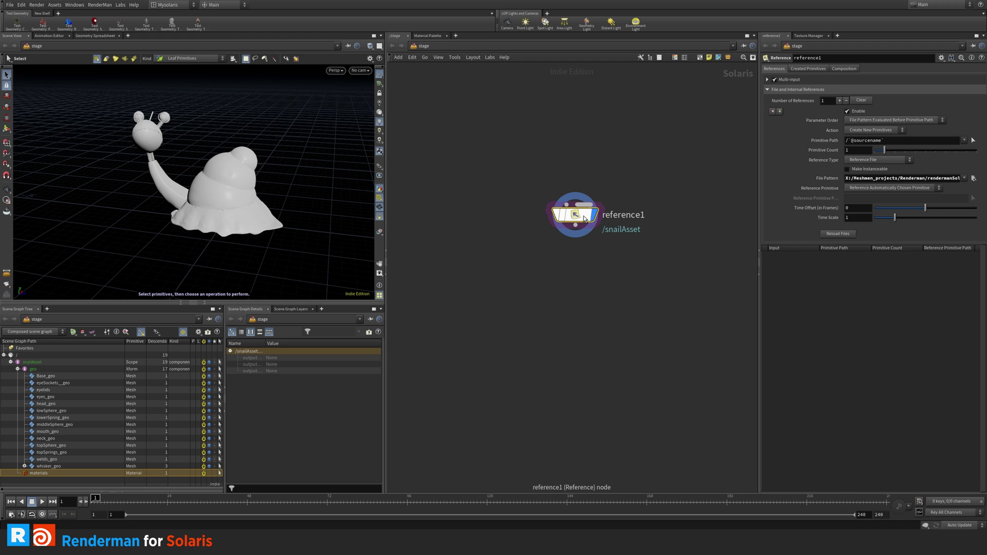
key("Tab")
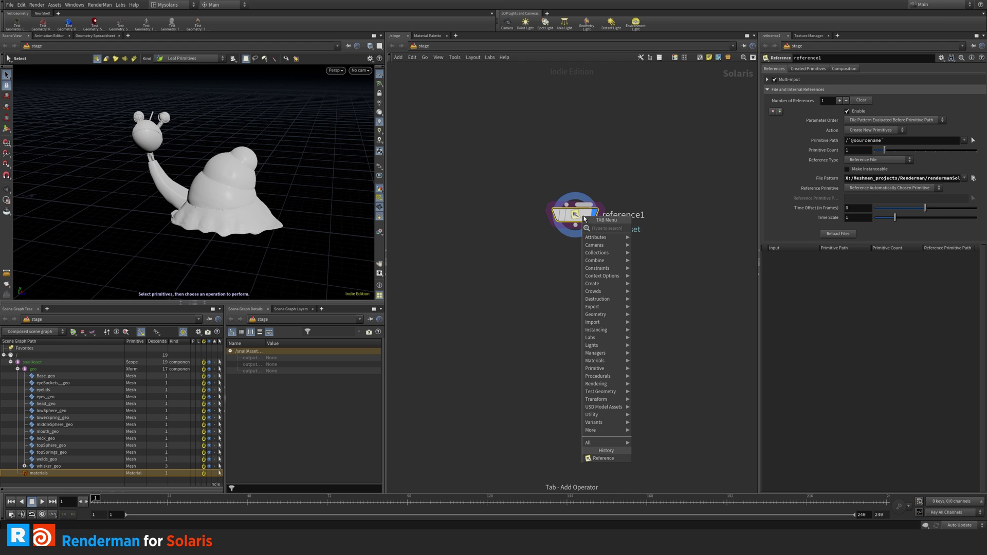
type("mat")
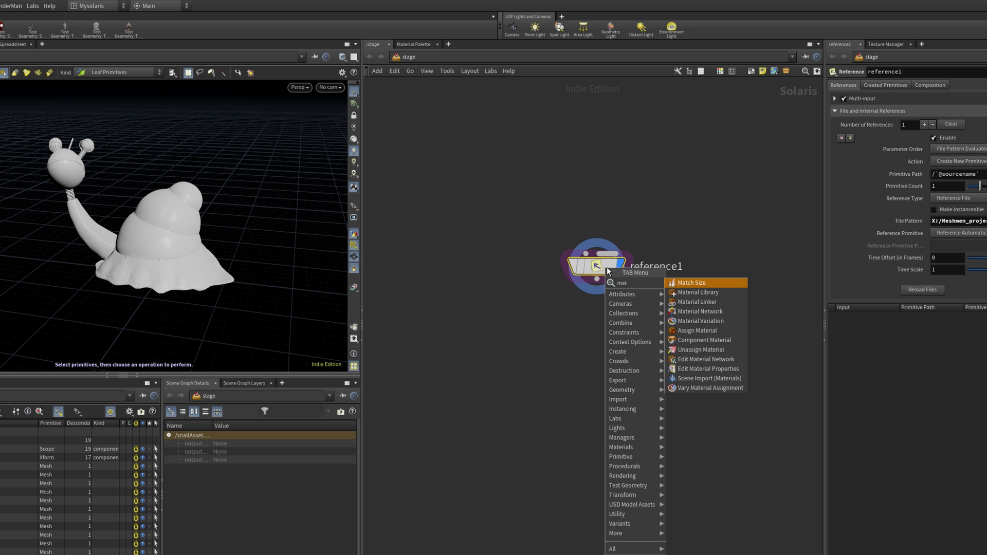
key("Down")
key("Return")
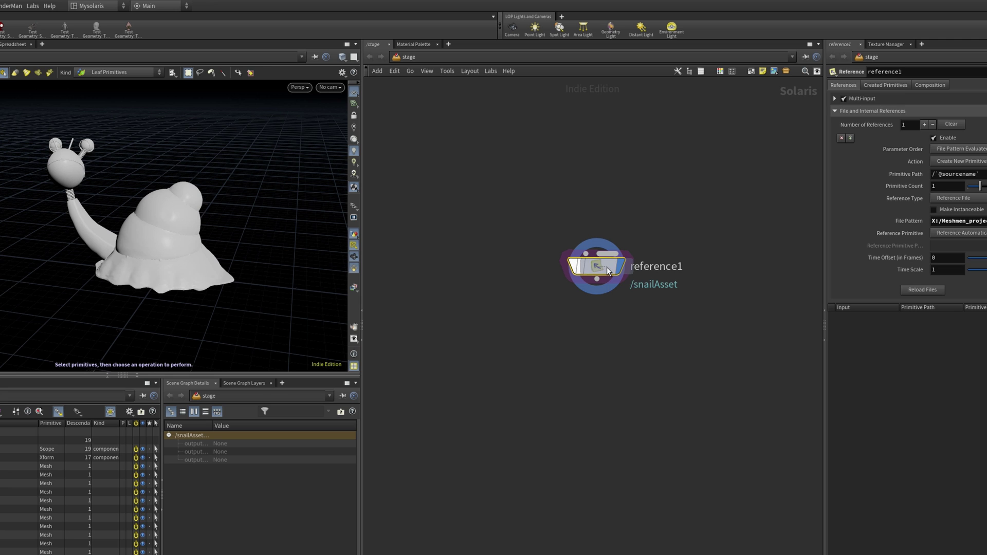
Wire reference1 into materiallibrary1, position it below, and set its display flag
left_click_drag(597, 289, 609, 368)
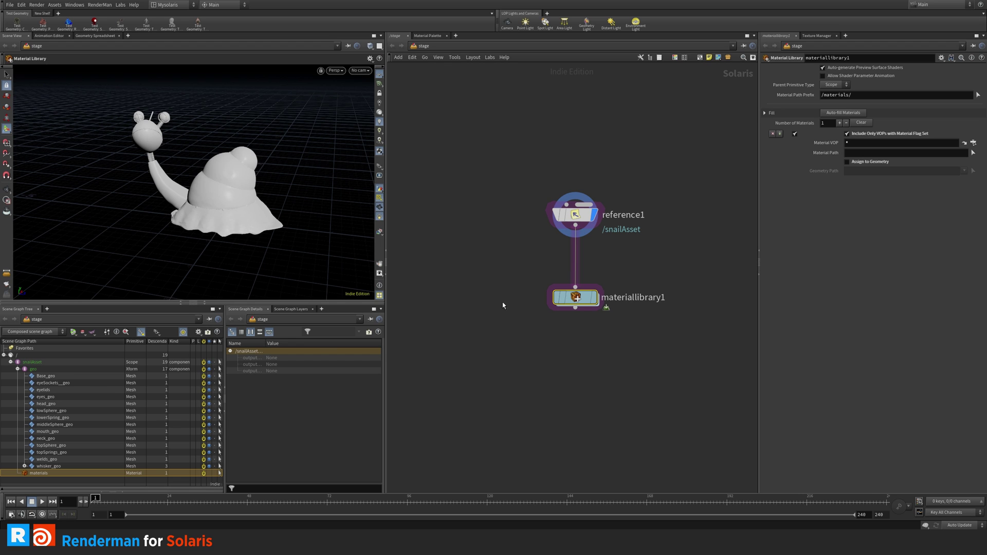
mouse_move(592, 304)
left_click_drag(592, 304, 591, 307)
mouse_move(595, 306)
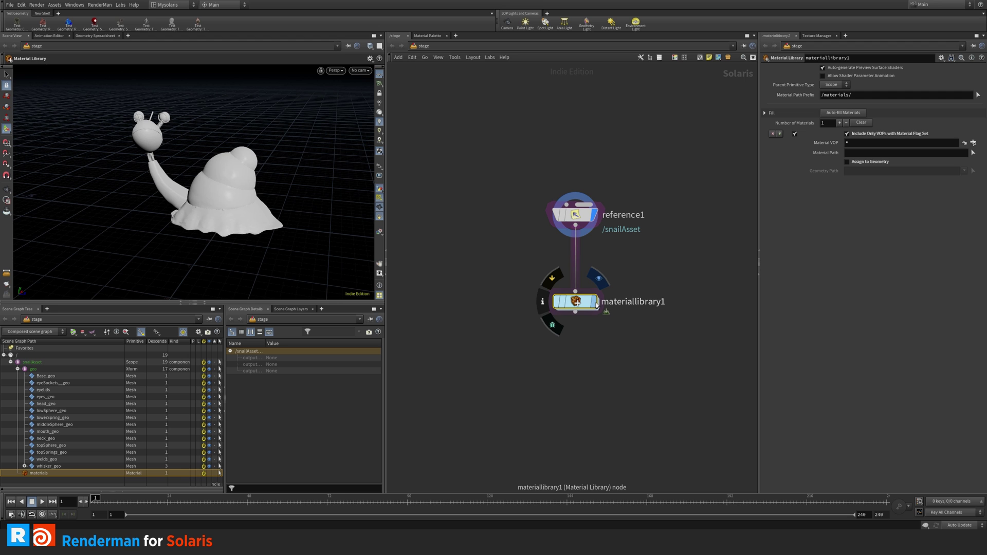
left_click(596, 306)
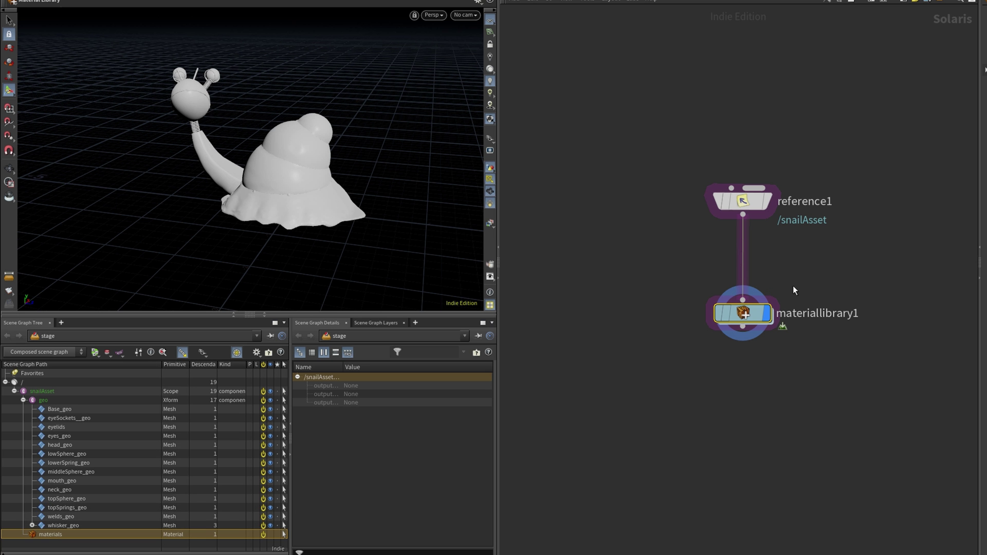
left_click_drag(585, 308, 590, 313)
left_click(761, 327)
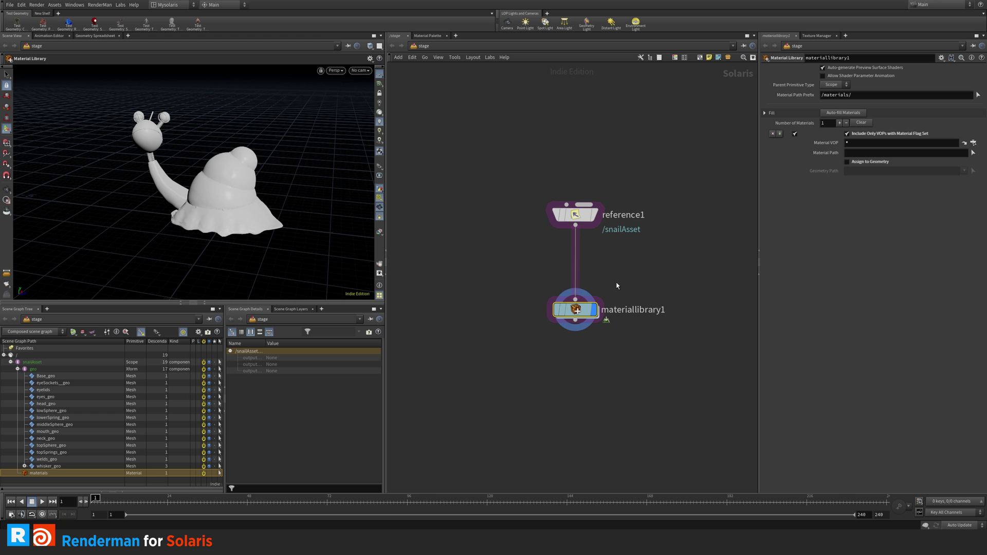
mouse_move(584, 314)
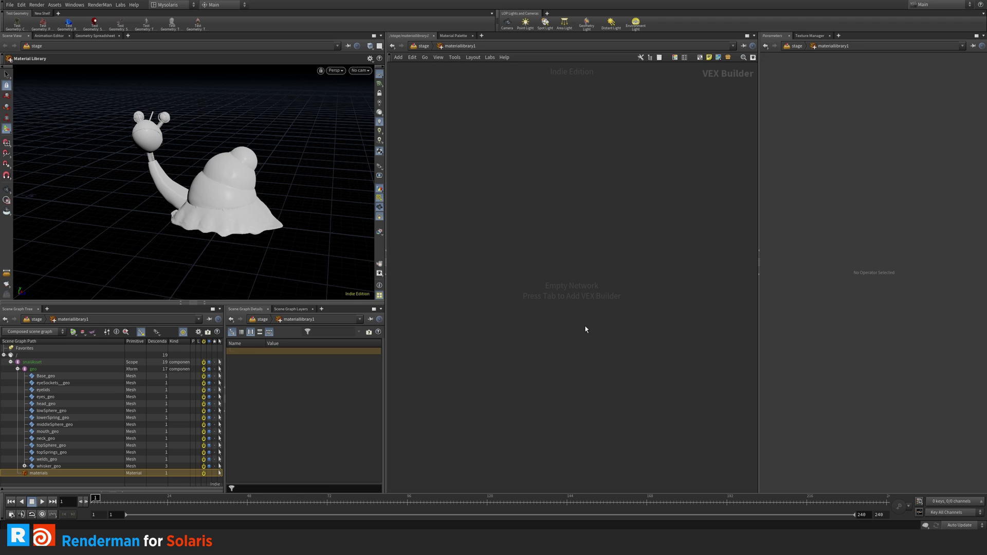
Dive into materiallibrary1 and place a Collect node, collect1, in its VEX Builder network
double_click(584, 311)
key("Tab")
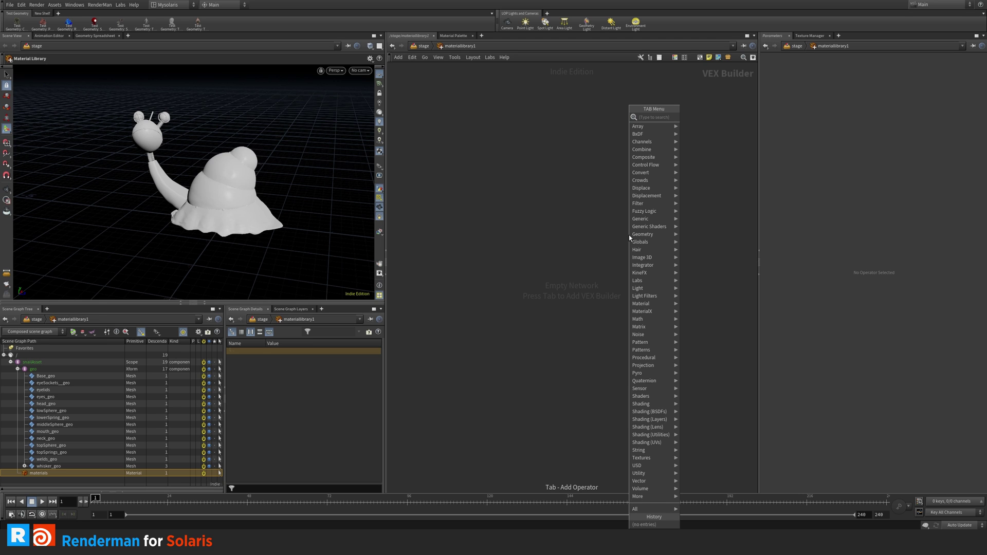
type("co")
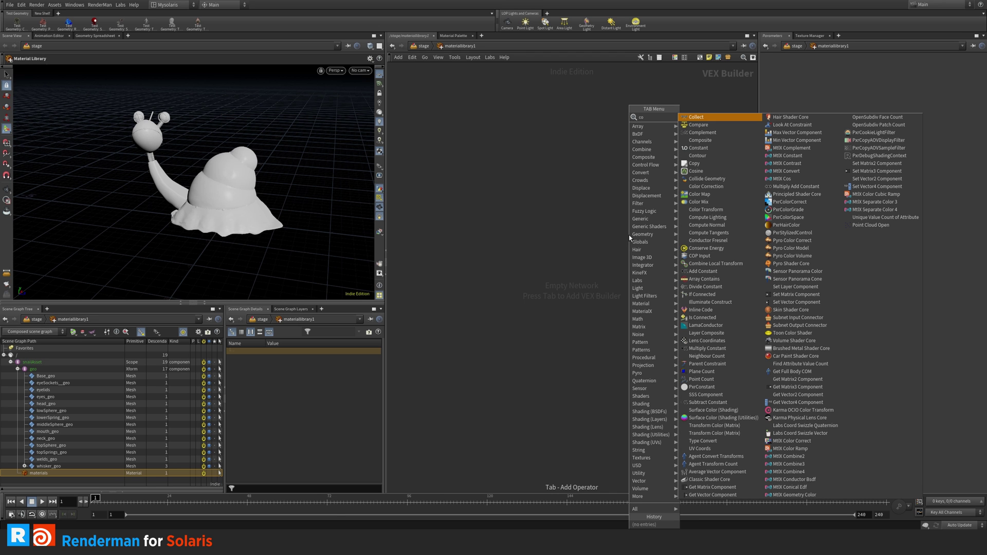
key("Return")
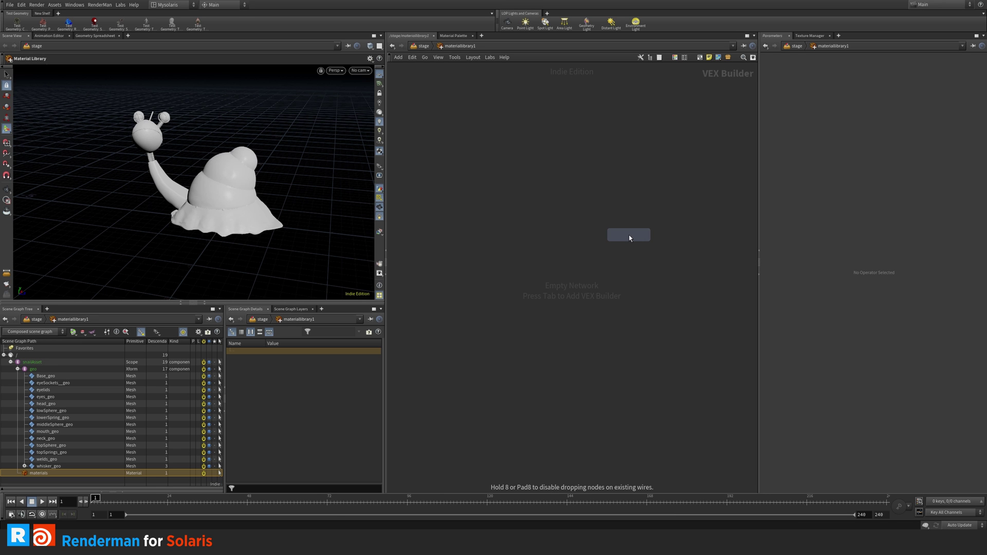
left_click(675, 173)
left_click_drag(664, 172, 659, 181)
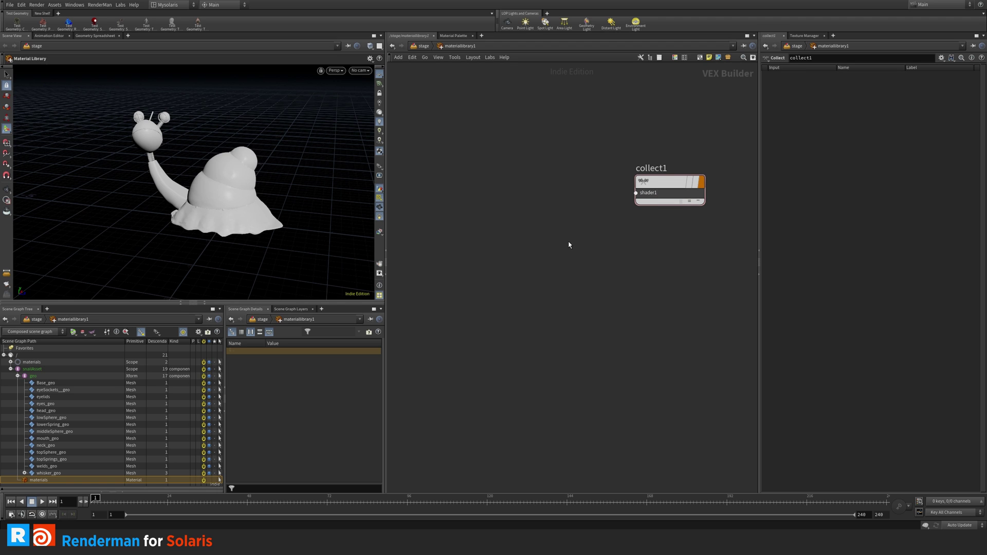
middle_click_drag(574, 236, 575, 248)
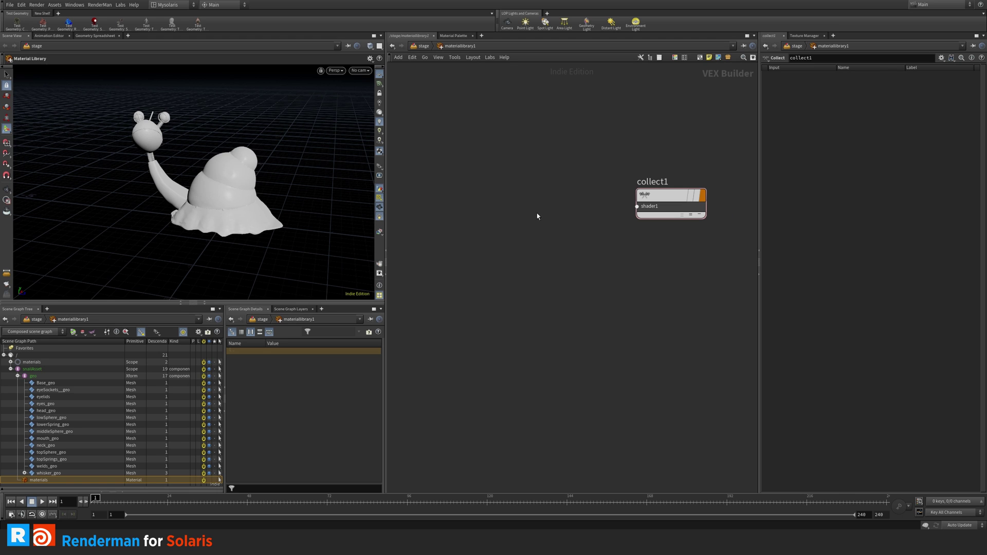
left_click(675, 202)
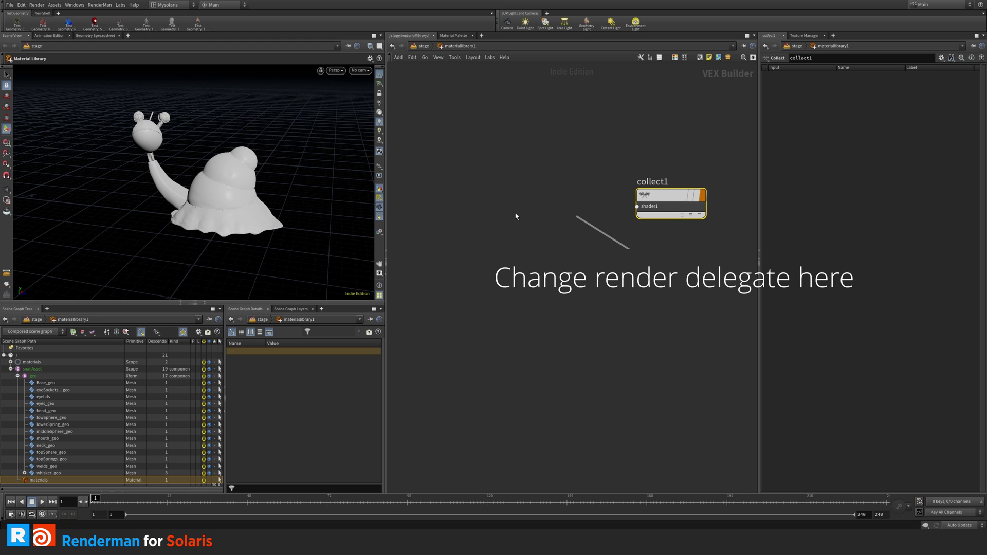
left_click(334, 70)
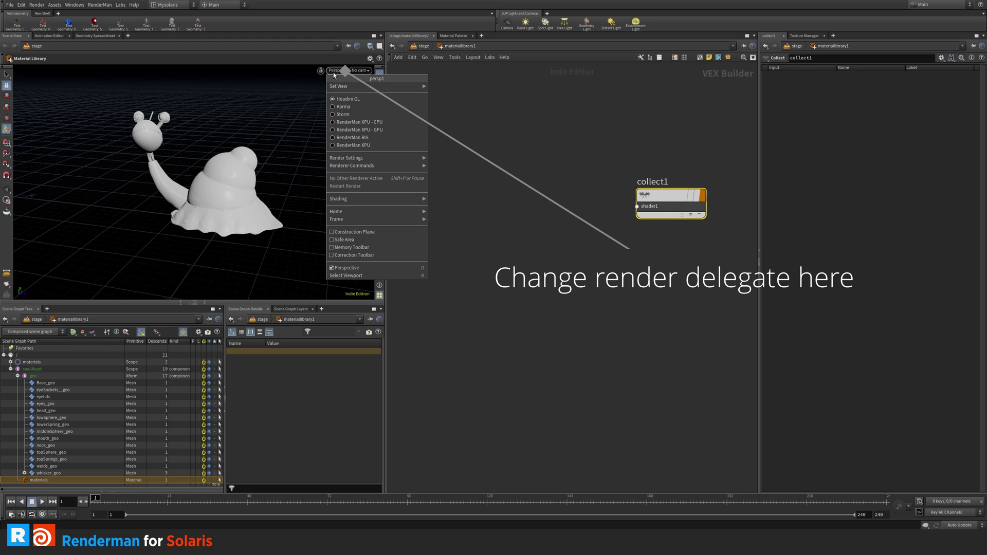
left_click(343, 107)
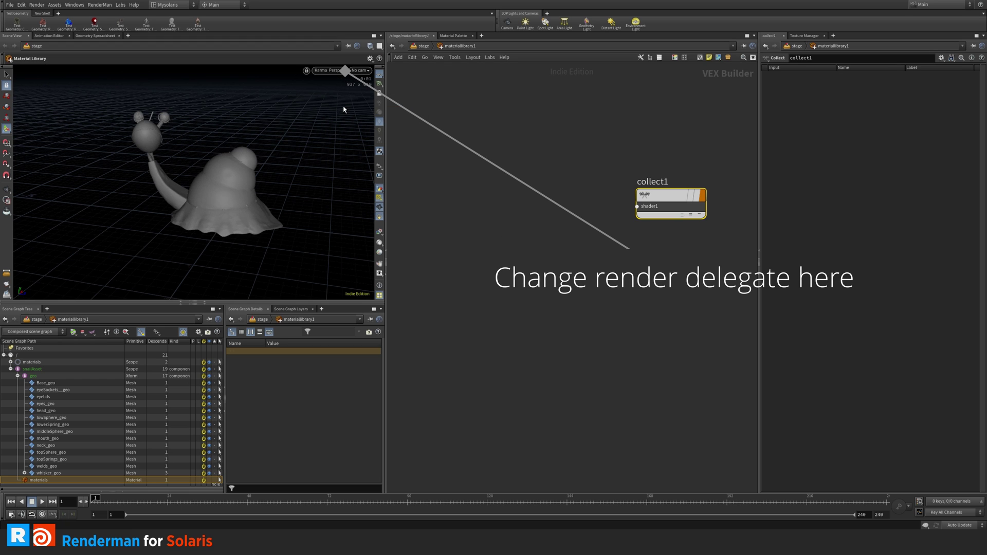
left_click(335, 71)
left_click(339, 138)
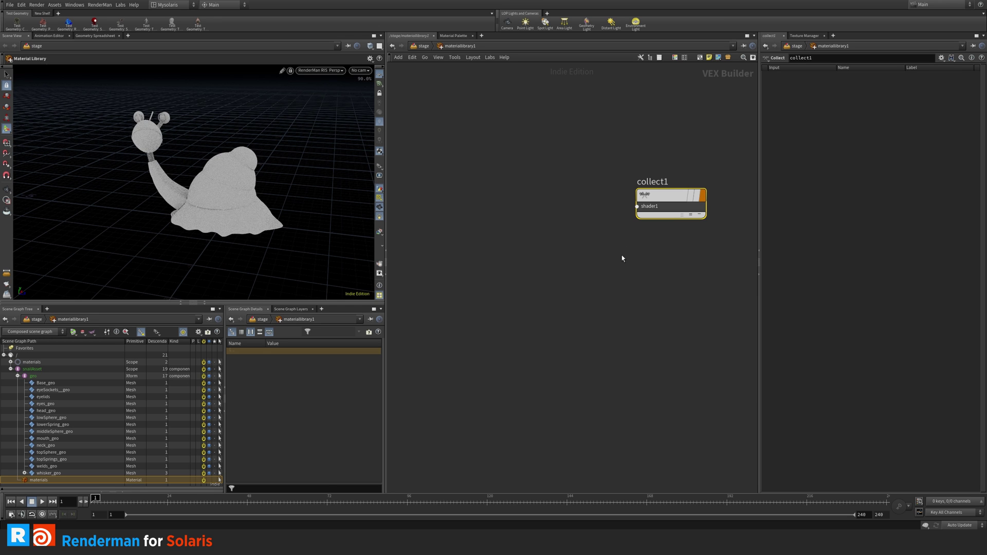
left_click(320, 70)
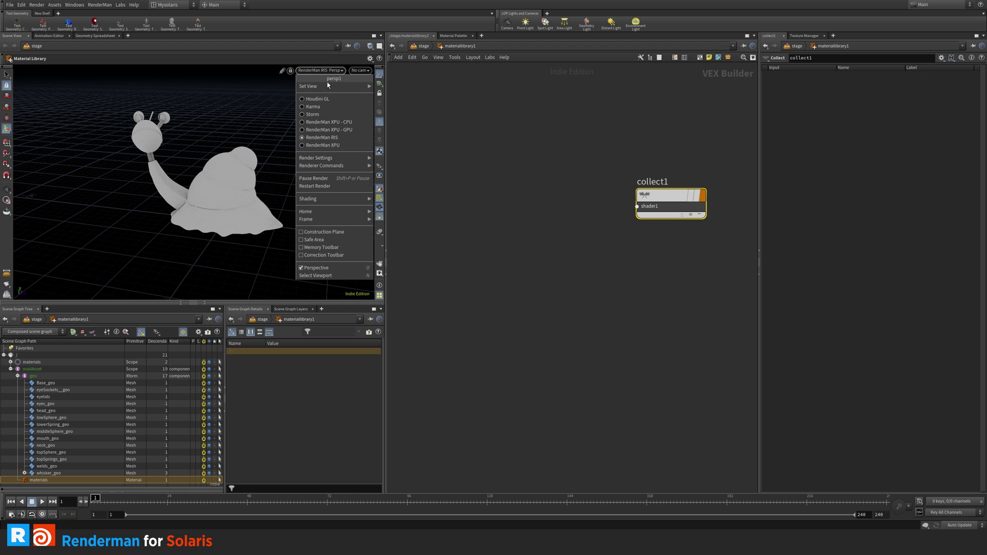
left_click(324, 99)
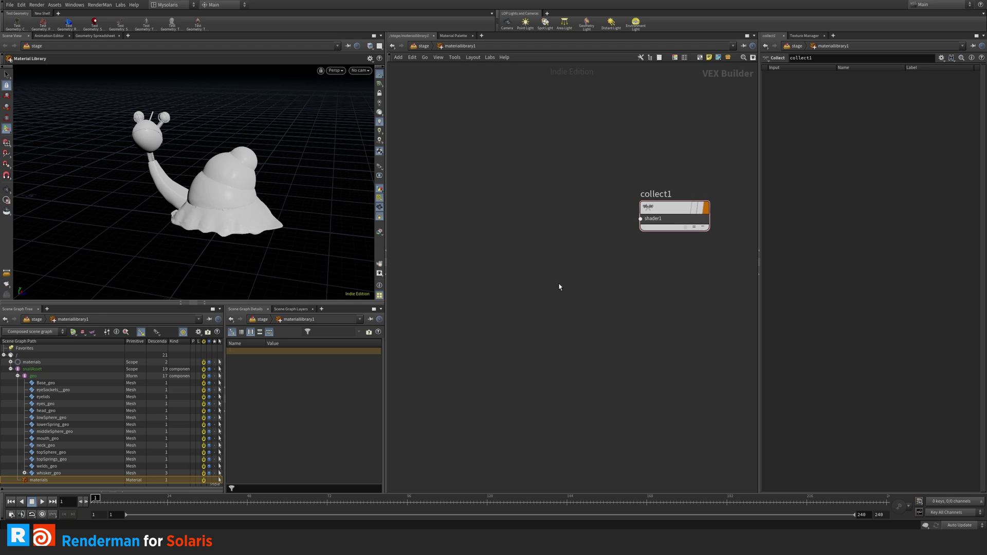
Rename collect1 to snail_mat and expand materials in the Scene Graph Tree to see it
mouse_move(650, 204)
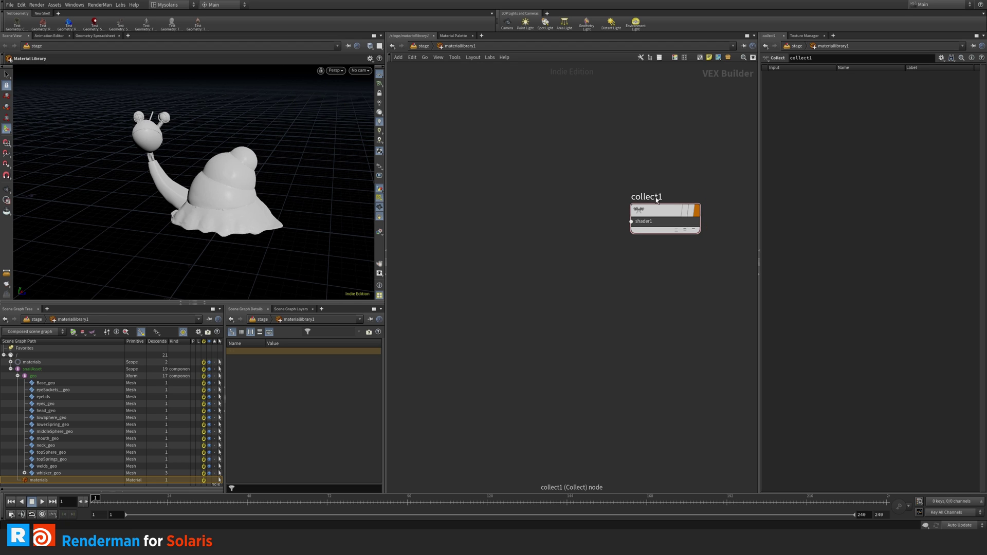
double_click(657, 197)
type("snail_mat")
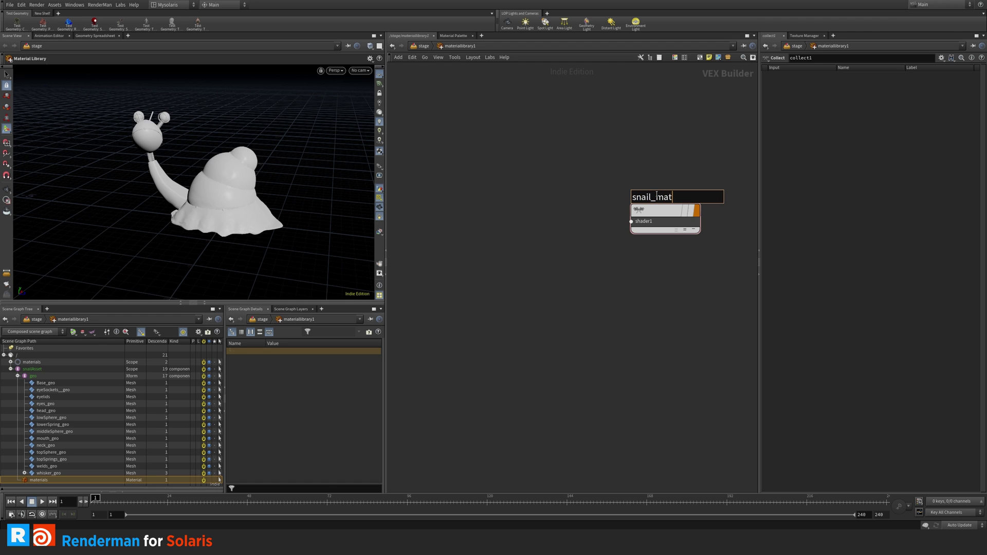
key("Return")
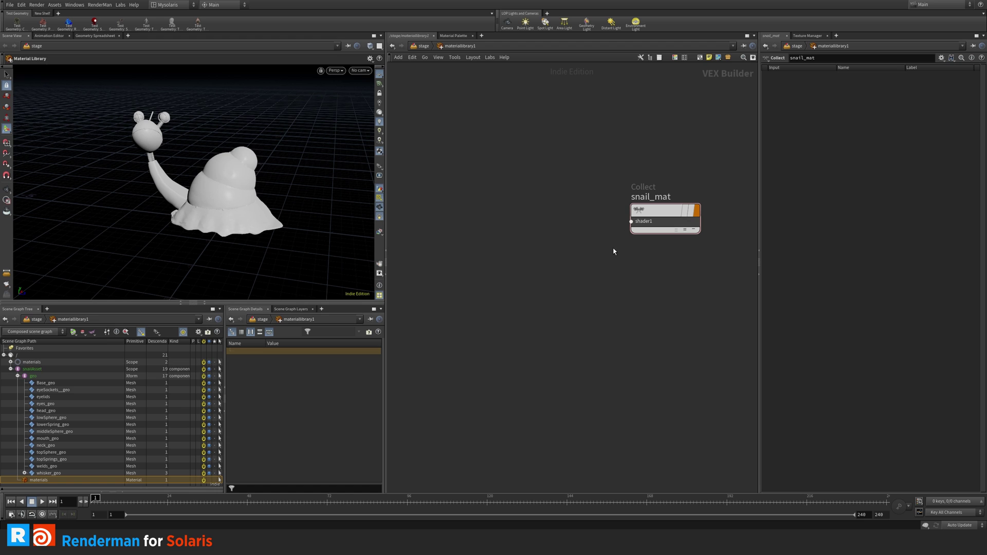
left_click_drag(650, 216, 646, 221)
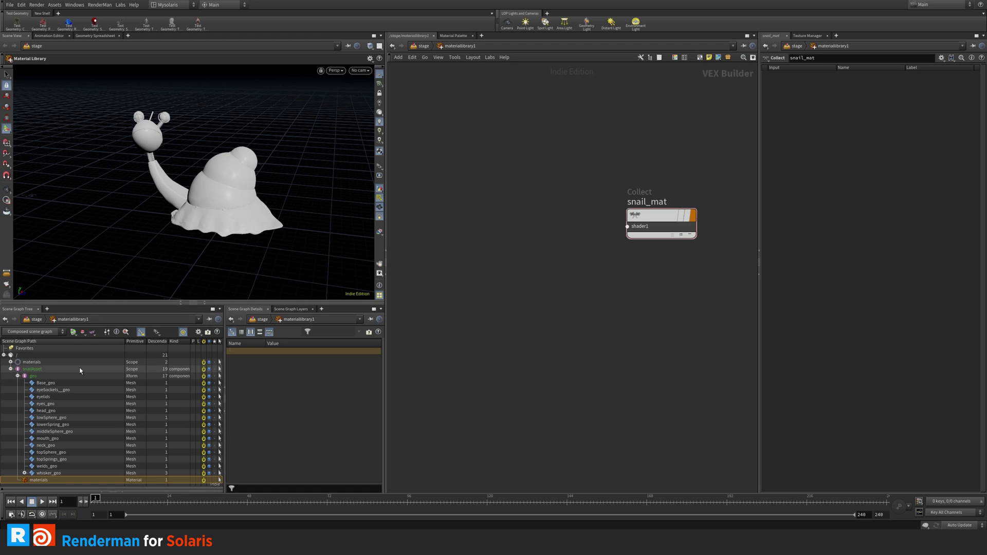
left_click(10, 362)
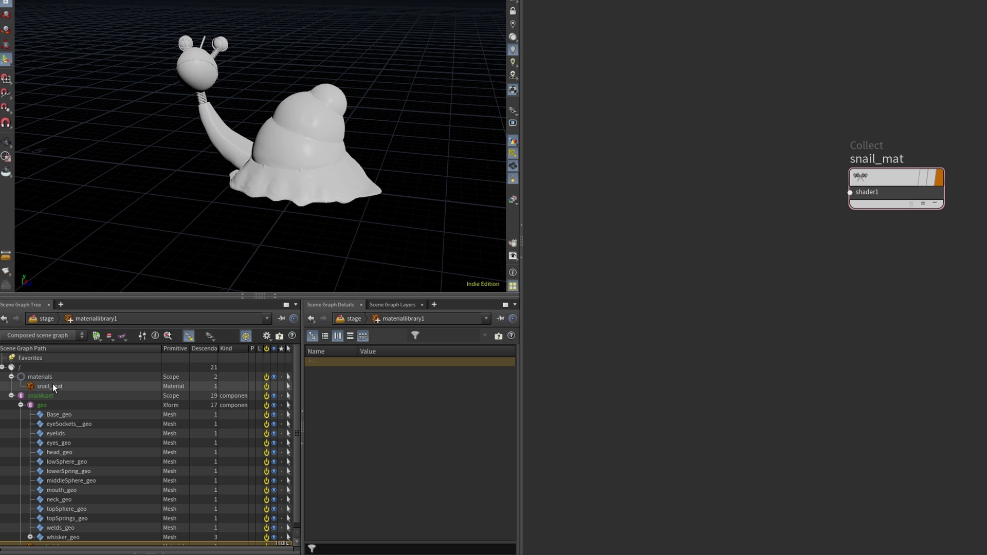
scroll(57, 514, "down", 1)
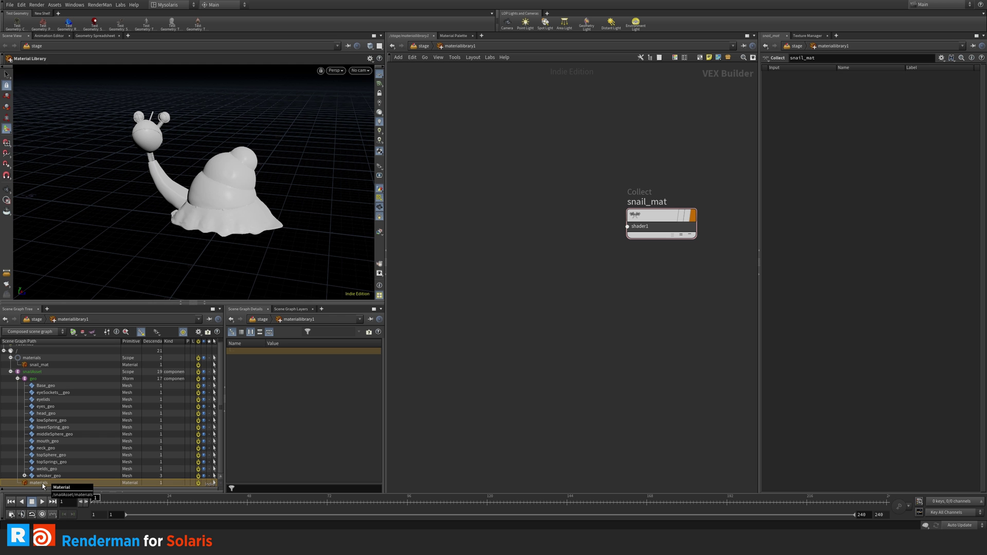
Back at /stage, set Material Path Prefix to /snailAsset/materials/ and check snail_mat in the scene graph
key("u")
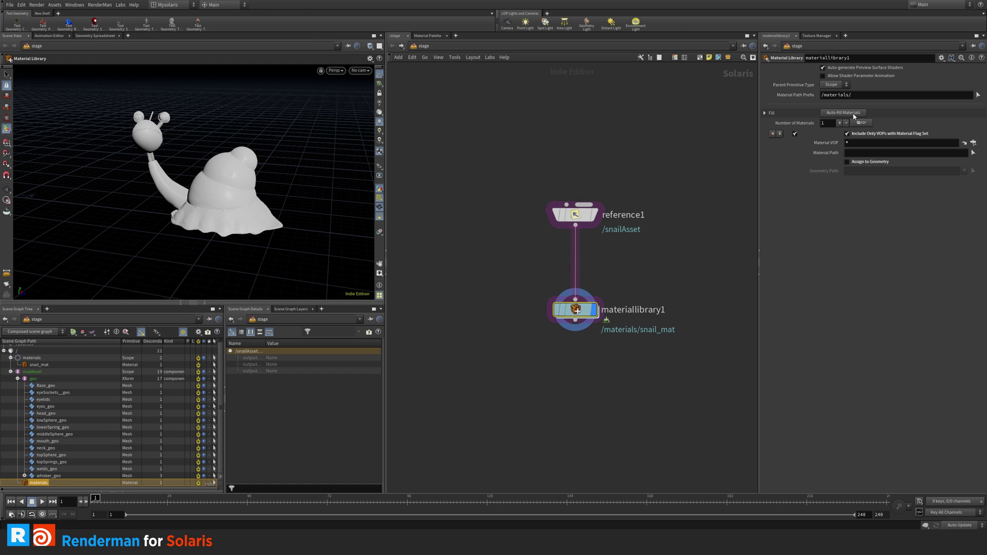
left_click_drag(842, 98, 843, 96)
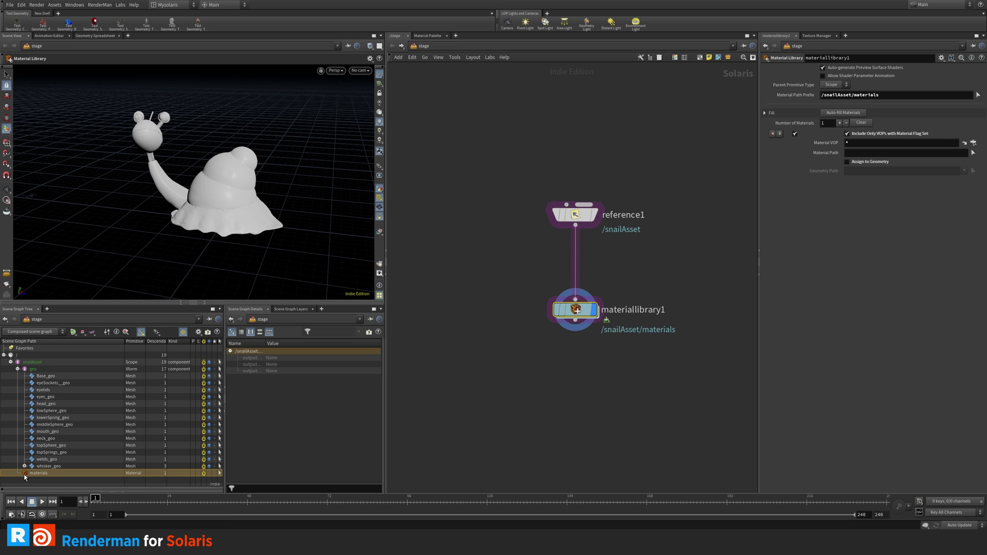
left_click(888, 95)
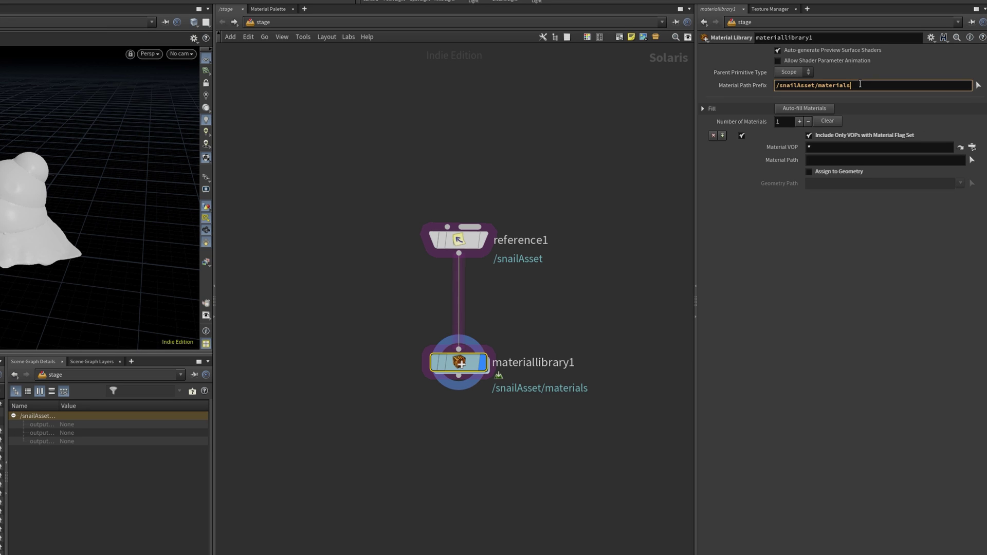
type("/")
key("Return")
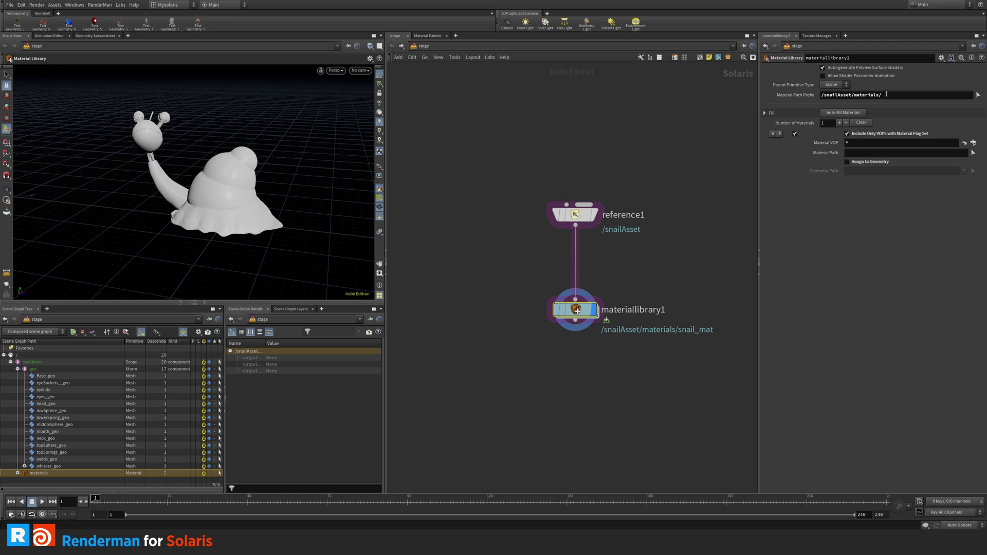
left_click(18, 472)
left_click(49, 480)
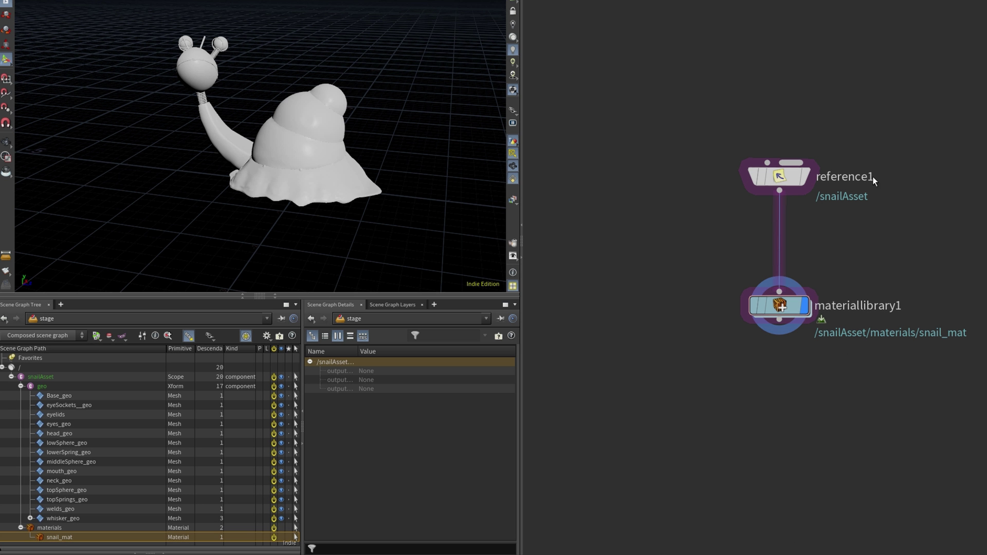
Inside materiallibrary1, add a PxrSurface node (pxrsurface1) wired into snail_mat
double_click(791, 307)
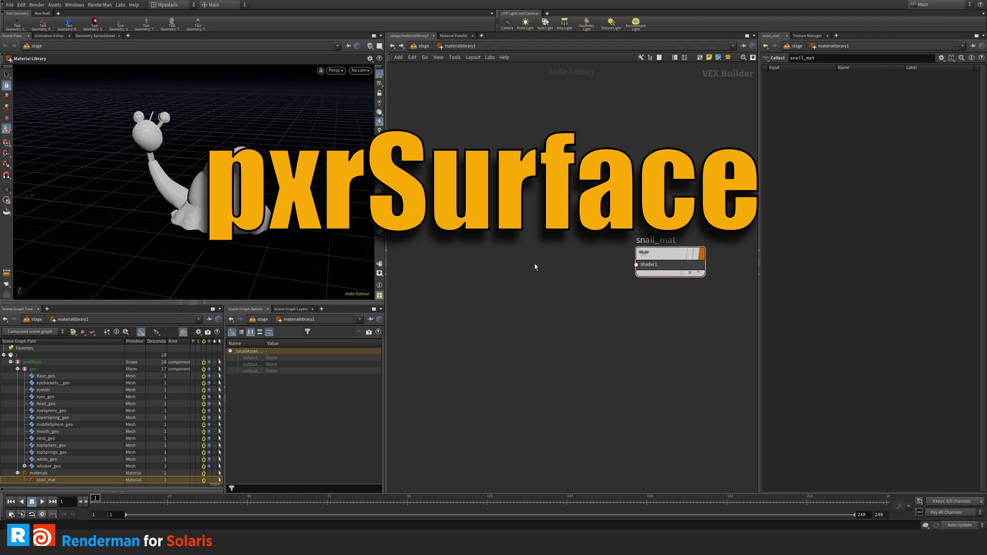
middle_click_drag(536, 264, 536, 268)
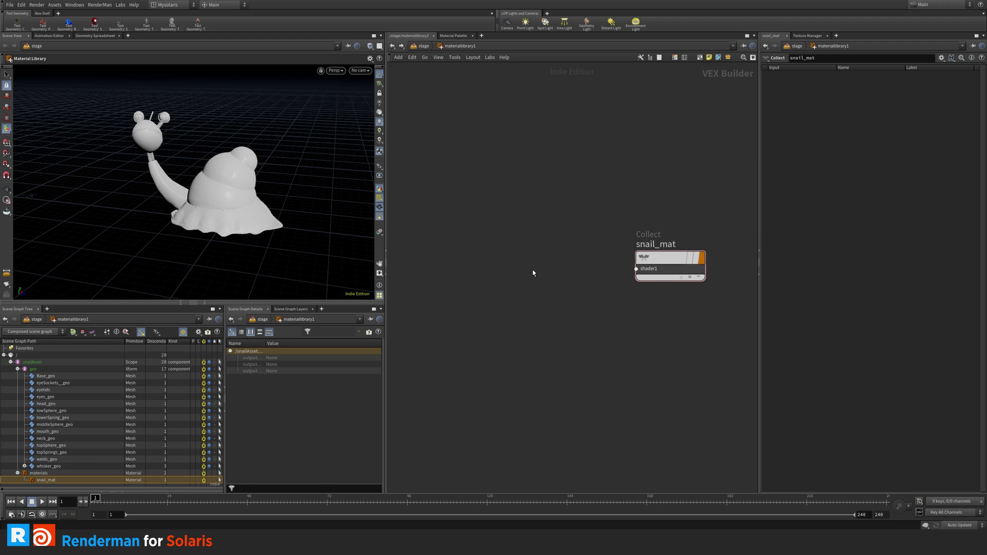
middle_click_drag(518, 280, 519, 286)
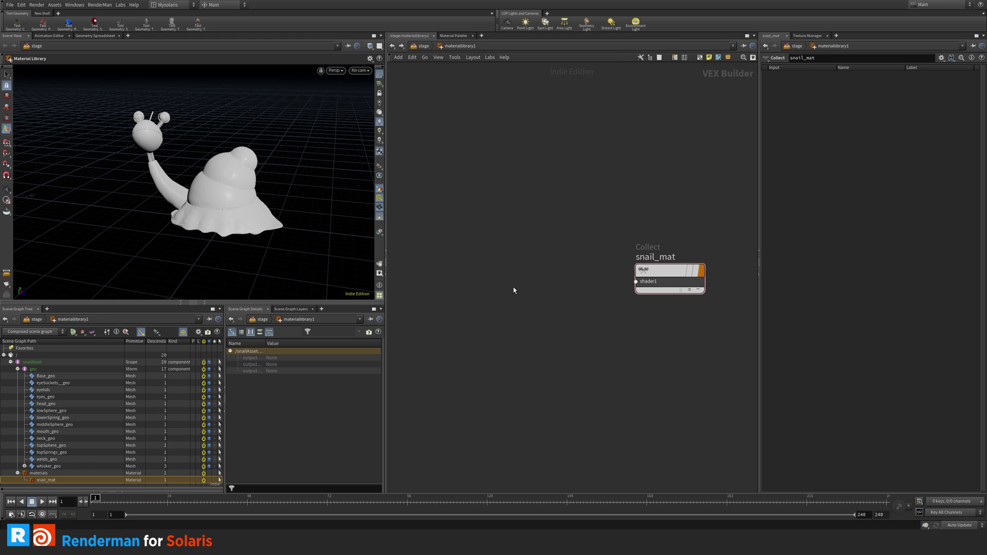
key("Tab")
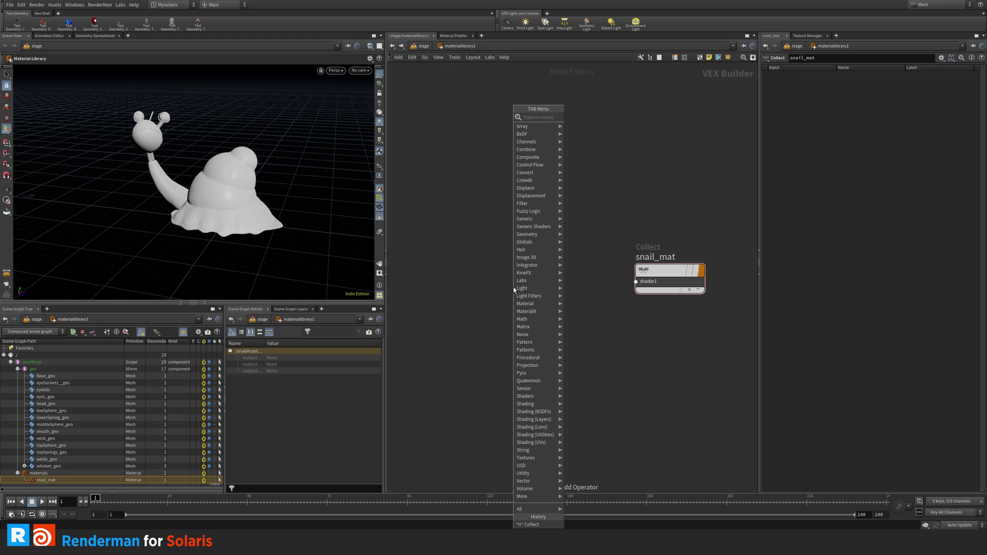
type("p")
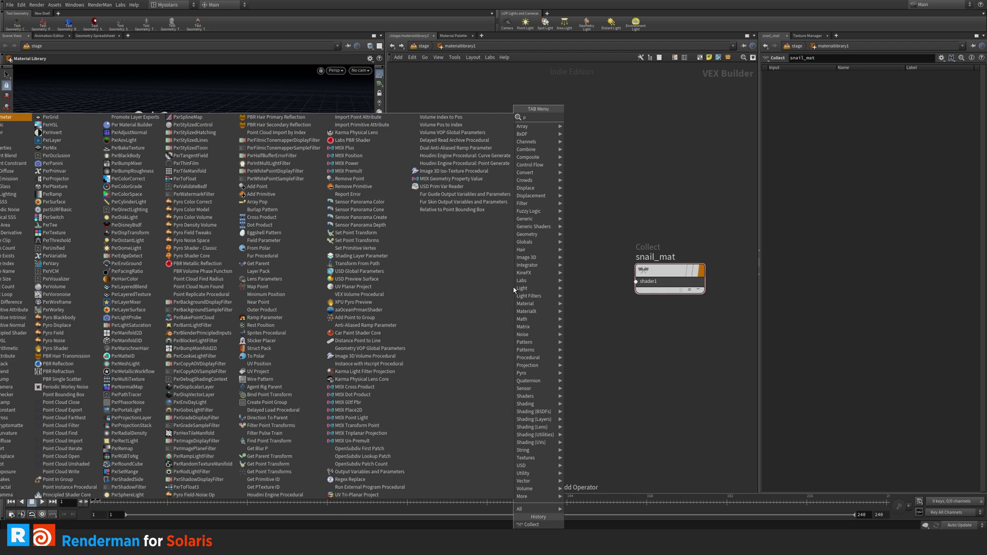
type("xrs")
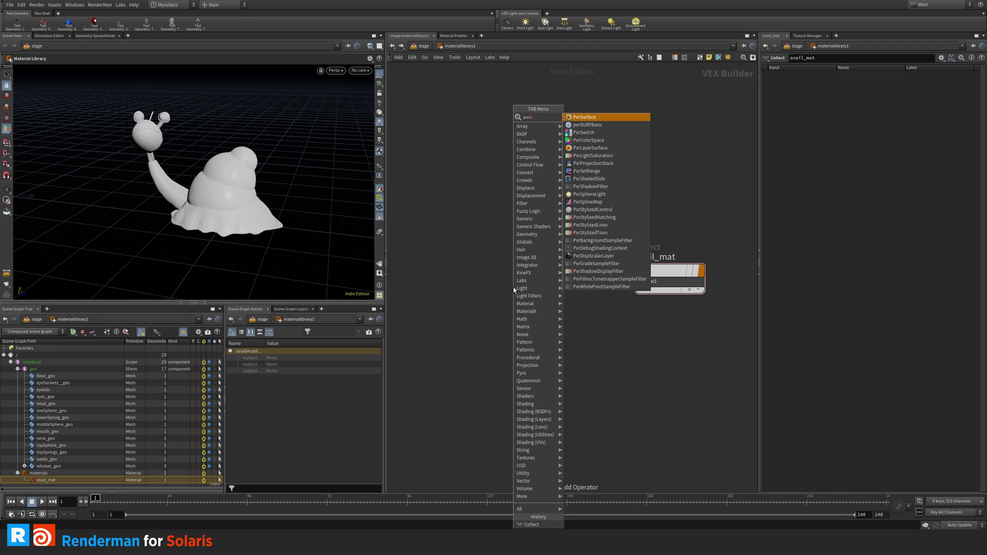
key("Return")
left_click(513, 287)
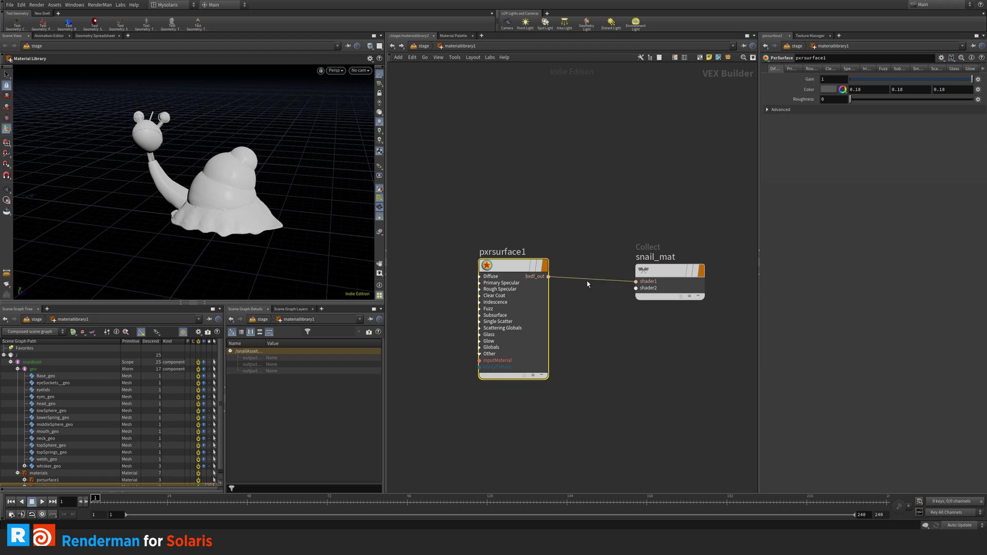
left_click_drag(519, 265, 523, 271)
left_click(542, 213)
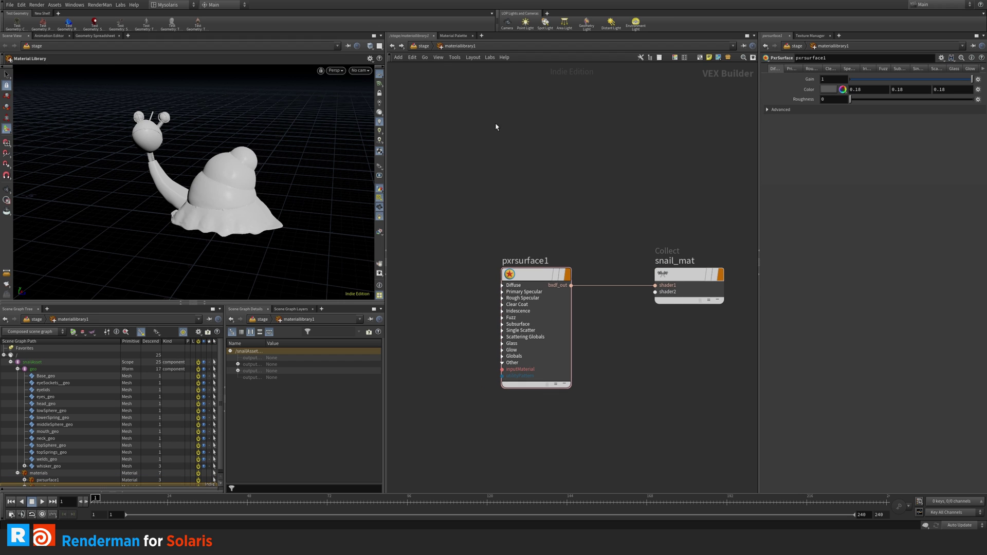
Return to the /stage network and tidy the node layout
key("u")
scroll(93, 440, "down", 1)
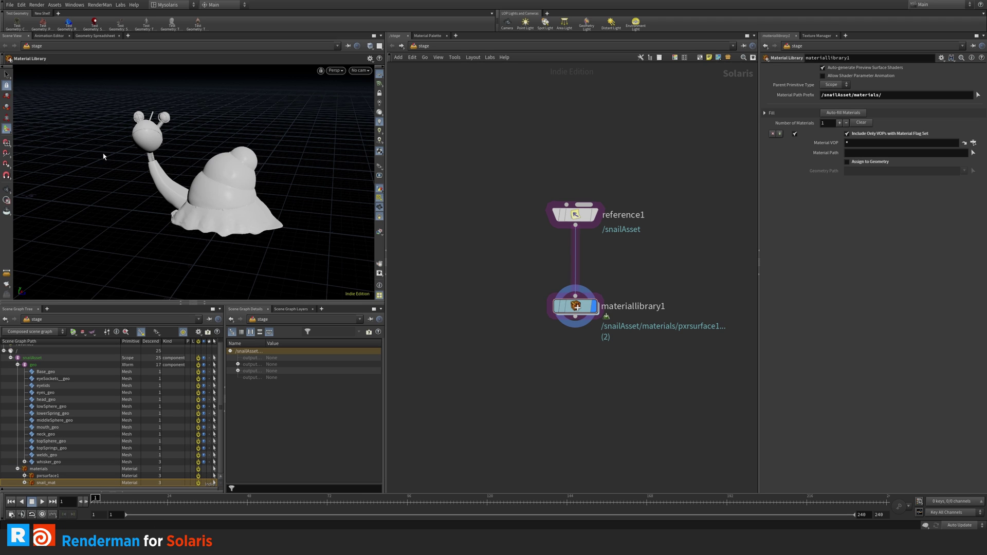
key("l")
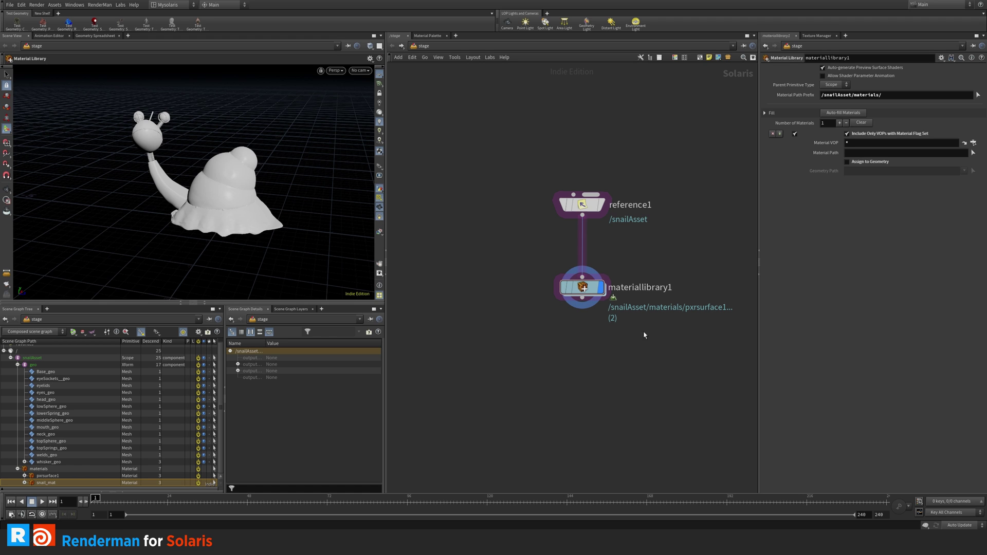
Place an Assign Material node below materiallibrary1 and set its Primitives to /snailAsset/geo
key("Tab")
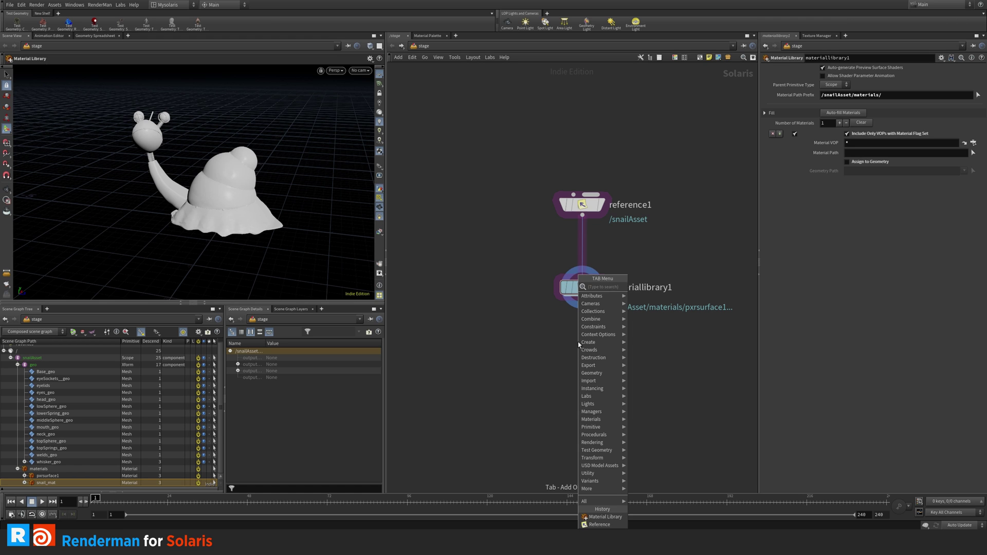
type("ass")
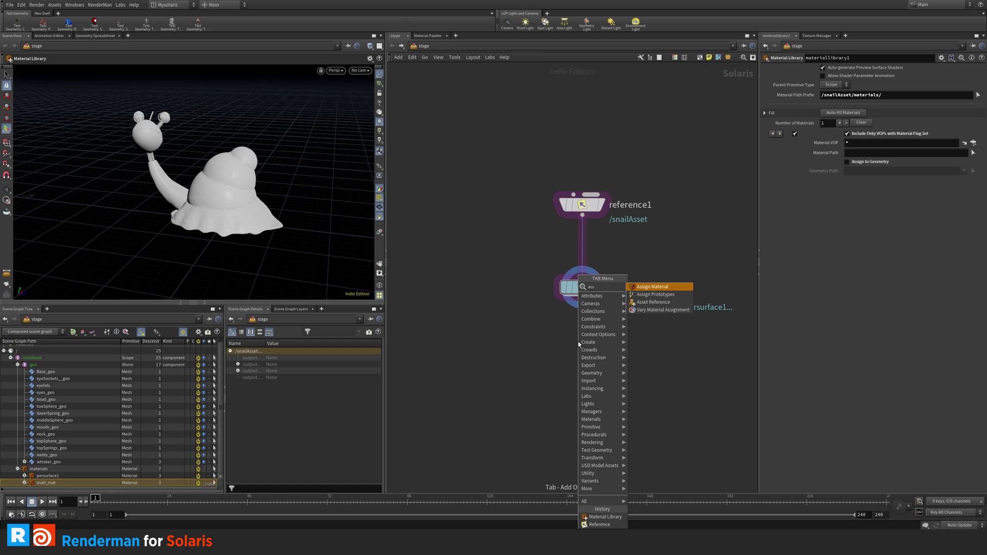
left_click(662, 287)
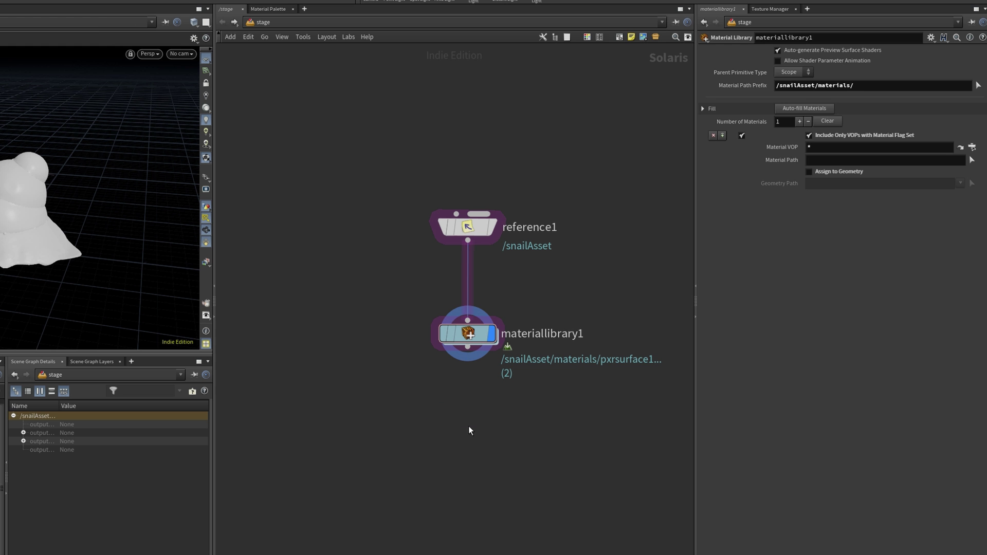
left_click(470, 418)
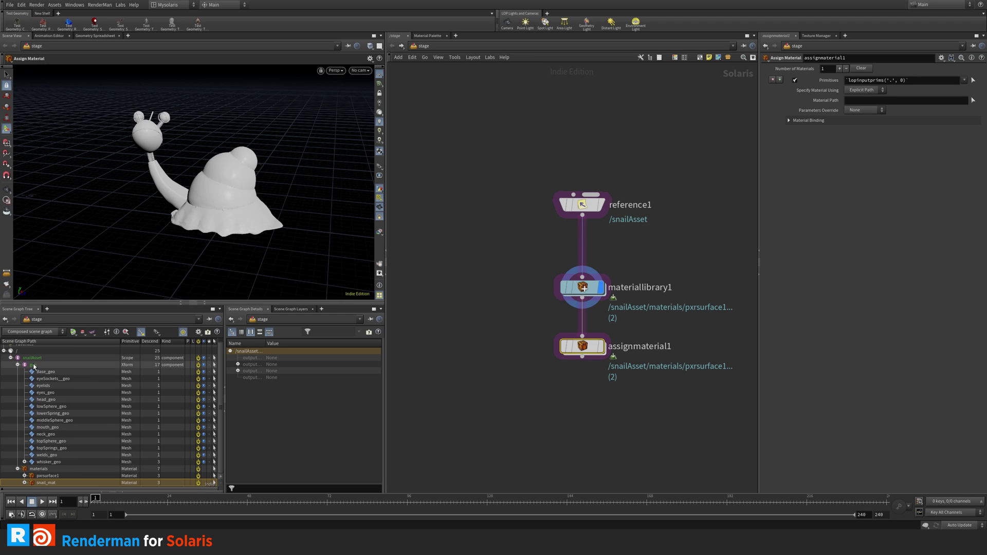
left_click_drag(432, 274, 858, 80)
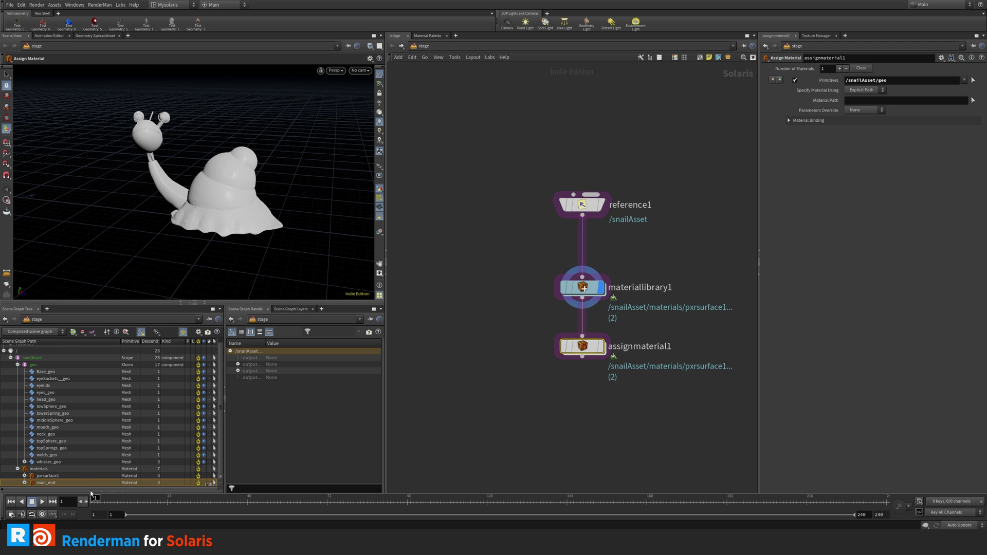
left_click(574, 405)
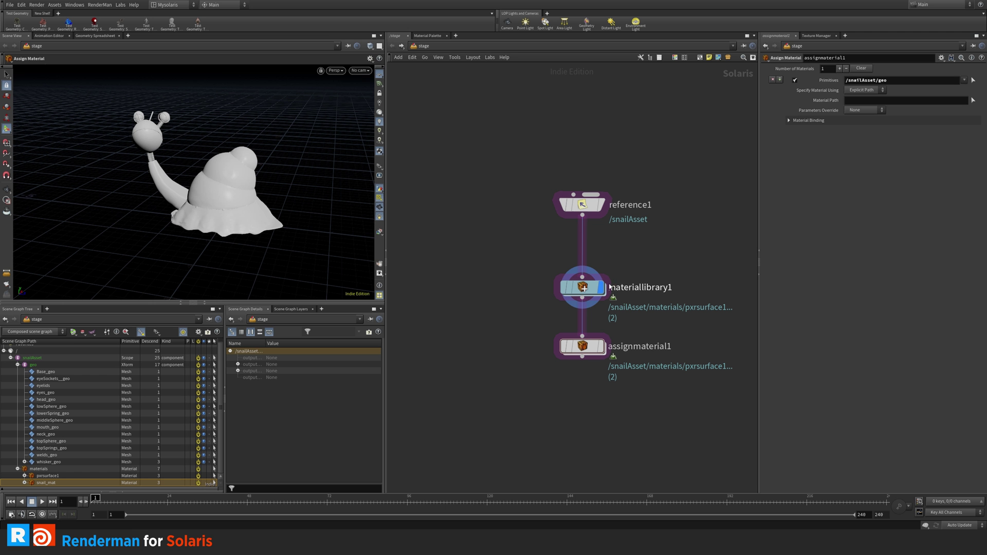
Inside materiallibrary1, turn off pxrsurface1's Material flag so it isn't exported separately
mouse_move(822, 244)
double_click(594, 288)
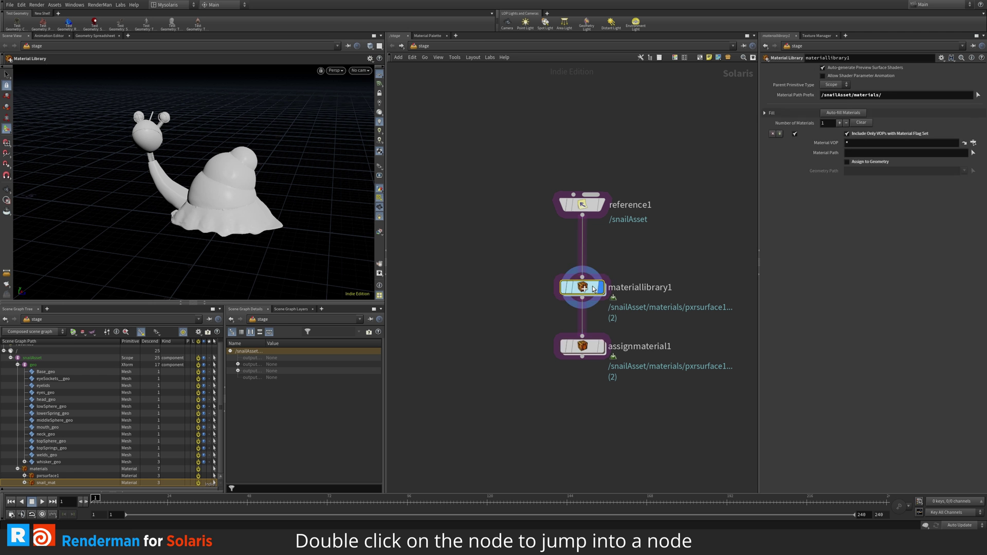
mouse_move(567, 278)
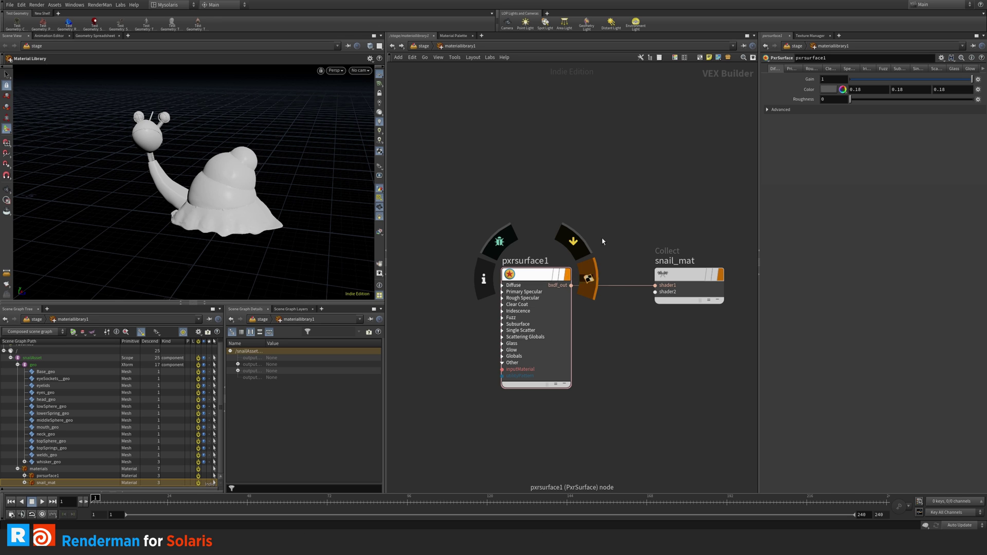
left_click(569, 277)
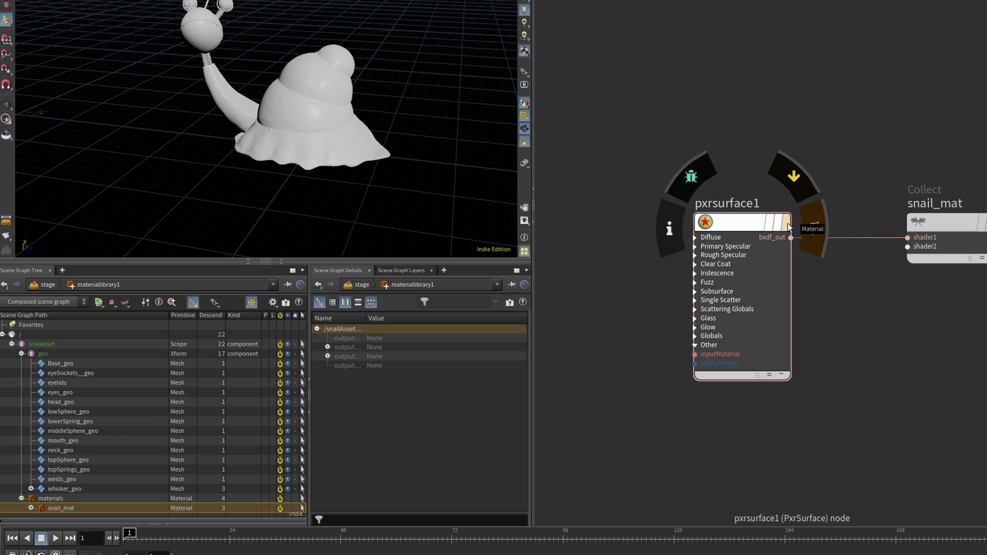
left_click(569, 275)
left_click(569, 276)
left_click(569, 276)
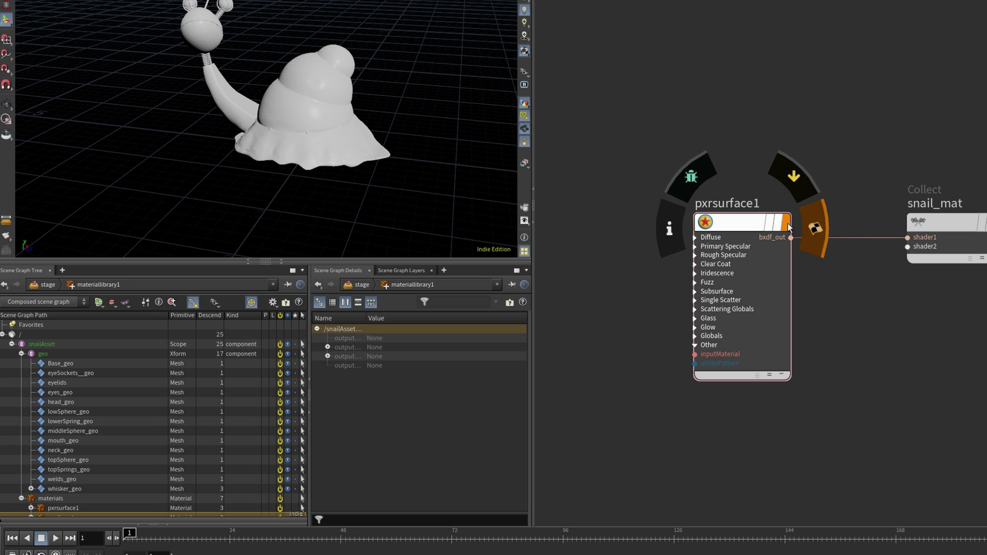
scroll(60, 493, "down", 1)
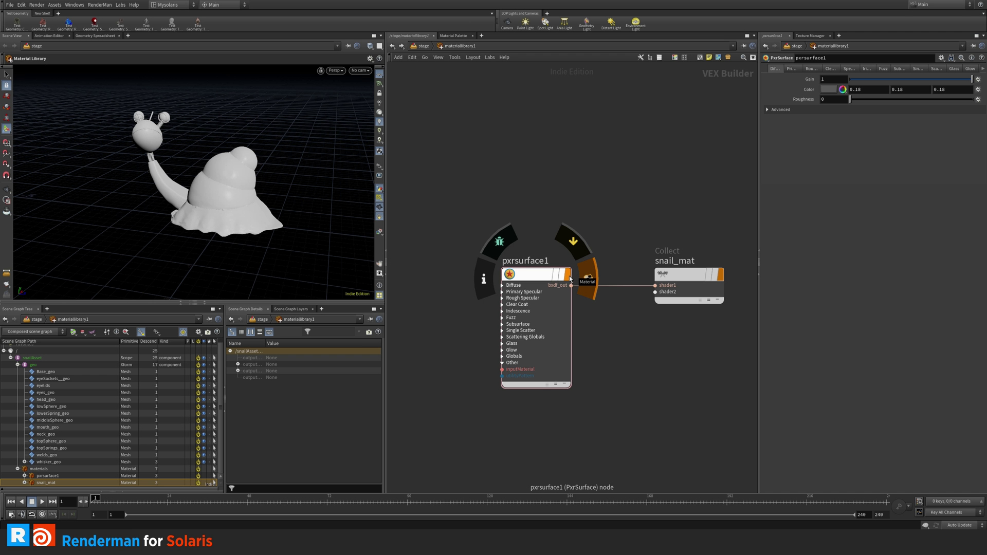
left_click(568, 278)
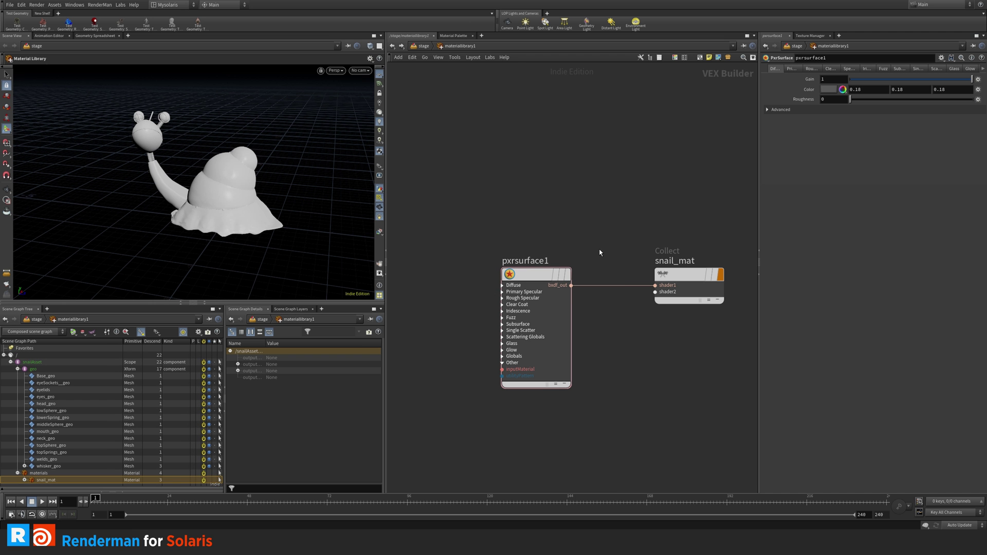
Nudge pxrsurface1 and snail_mat rightward and save the shader network view as quickmark 1
left_click_drag(535, 280, 538, 280)
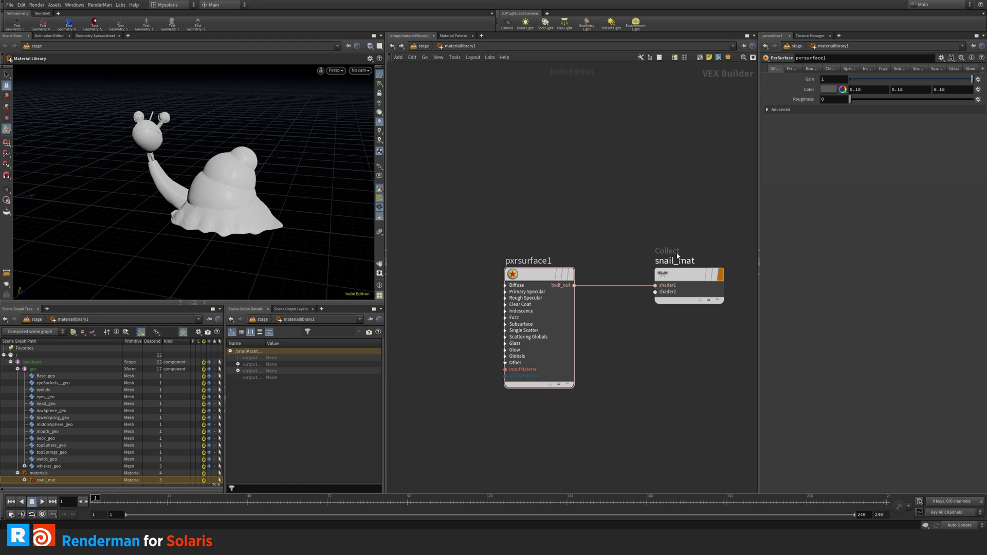
left_click_drag(683, 273, 684, 271)
mouse_move(728, 285)
left_click_drag(690, 272, 698, 273)
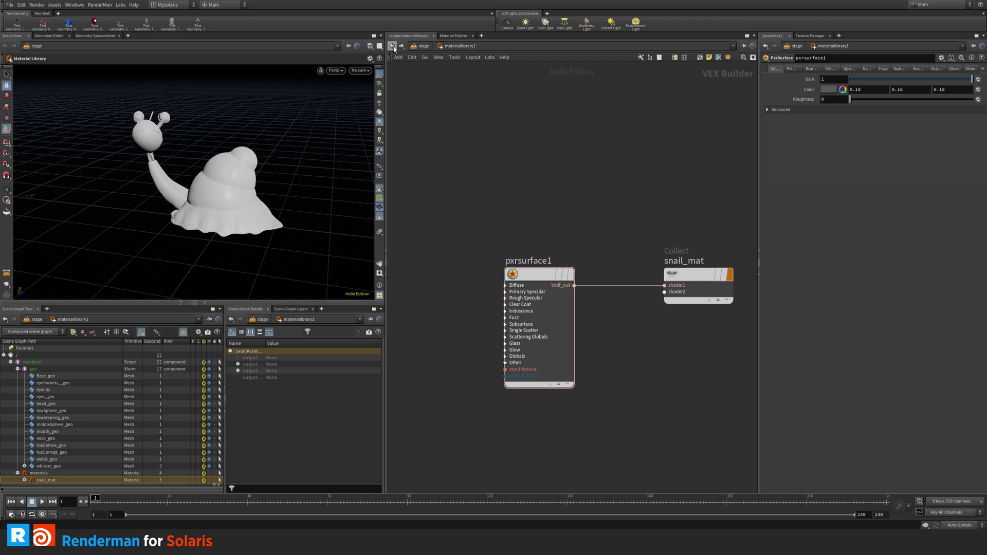
middle_click_drag(518, 147, 519, 164)
key("ctrl+1")
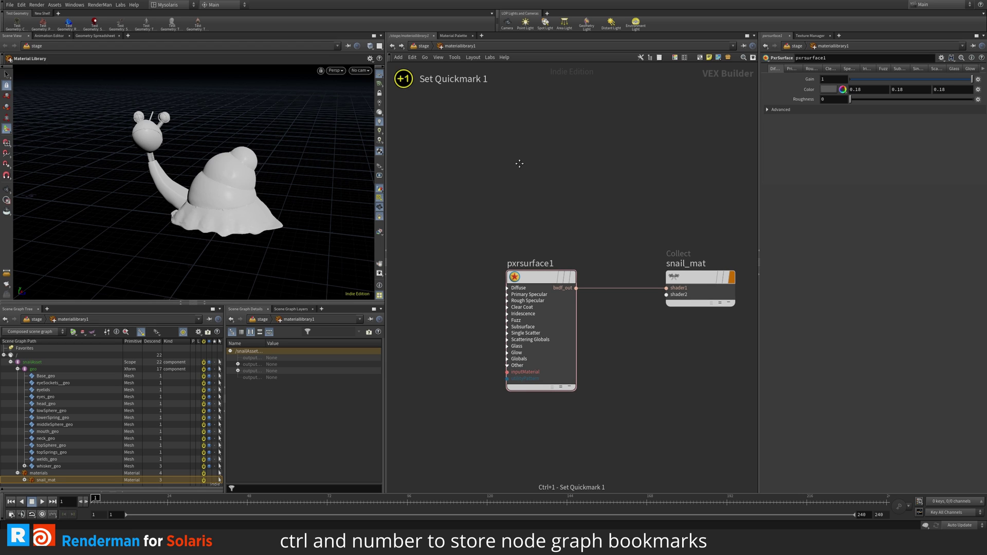
Return to /stage, frame the stage nodes and bookmark that view as a quickmark
left_click(393, 46)
middle_click_drag(497, 314, 496, 295)
middle_click_drag(537, 353, 537, 350)
scroll(594, 343, "up", 2)
key("ctrl+1")
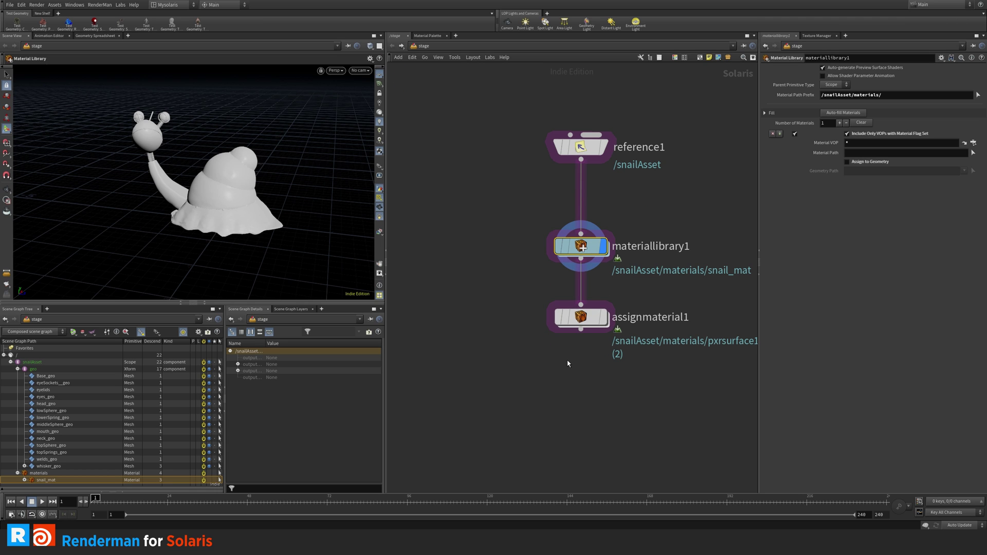
Test the quickmarks 1 and 2, ending at /stage with assignmaterial1 selected
key("2")
key("2")
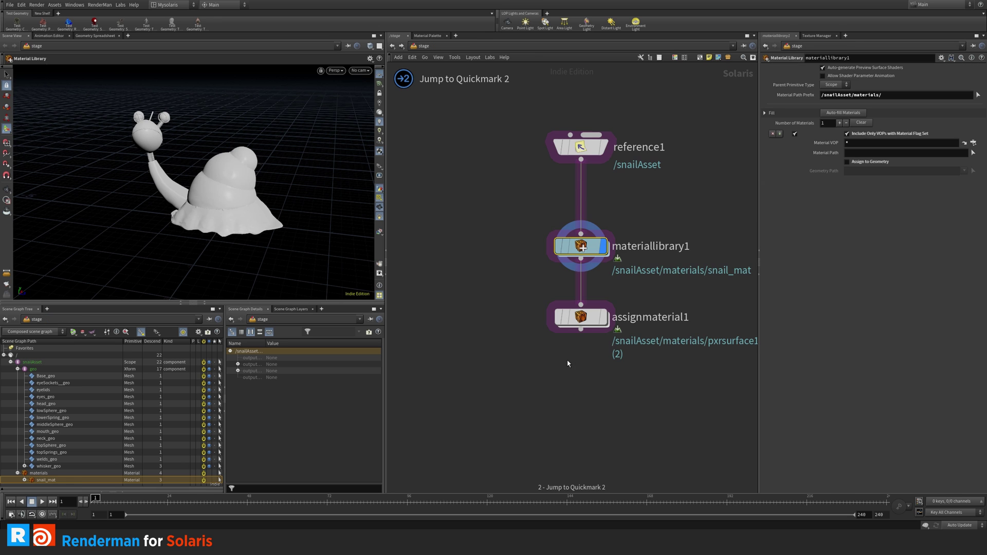
key("2")
key("2")
key("1")
key("2")
key("1")
middle_click_drag(568, 222, 587, 210)
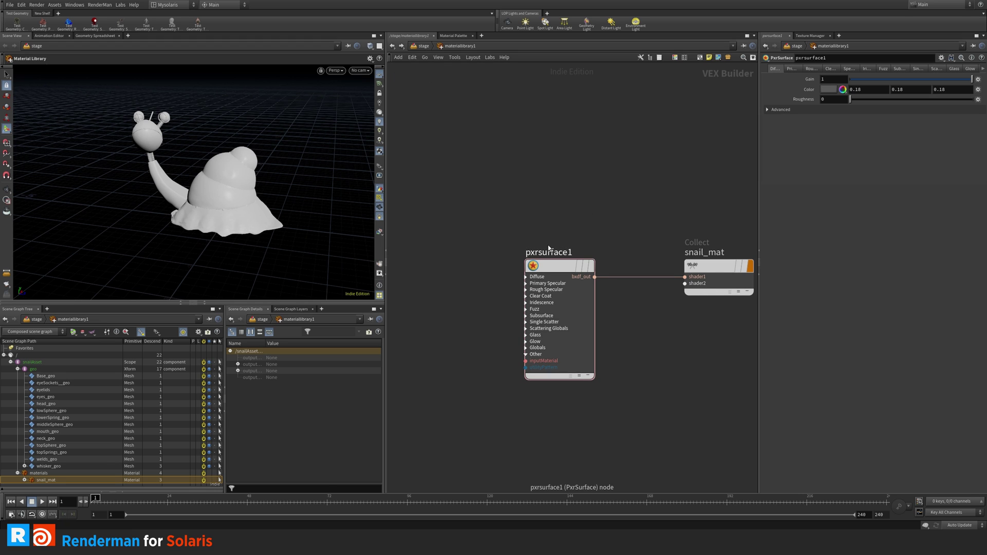
key("1")
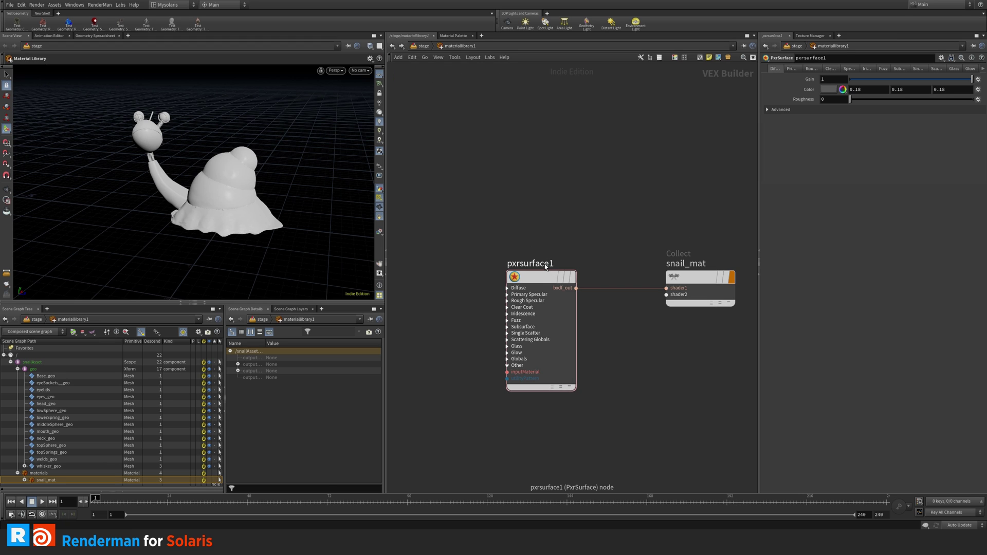
key("2")
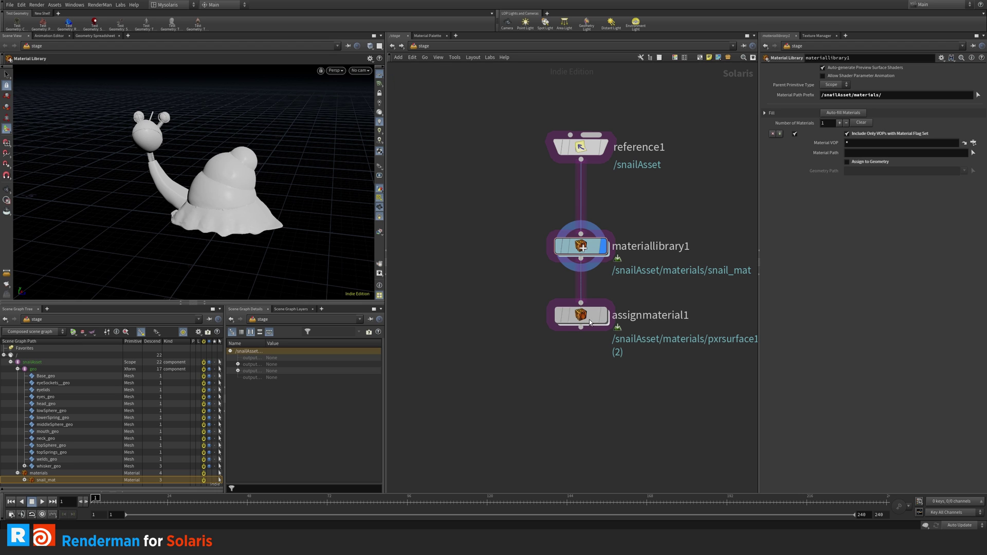
left_click(589, 318)
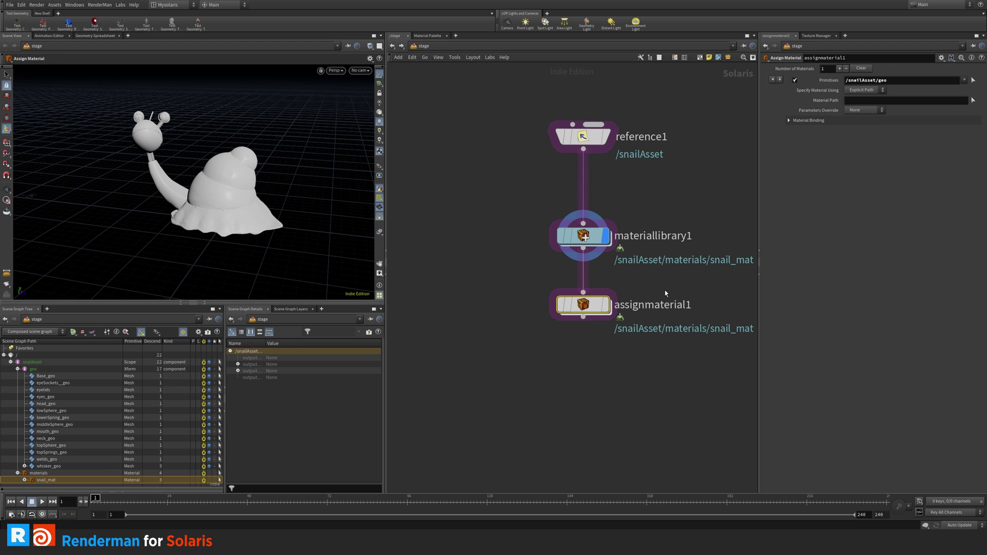
Set assignmaterial1's material to snail_mat and render the viewport with RenderMan
left_click_drag(46, 480, 858, 97)
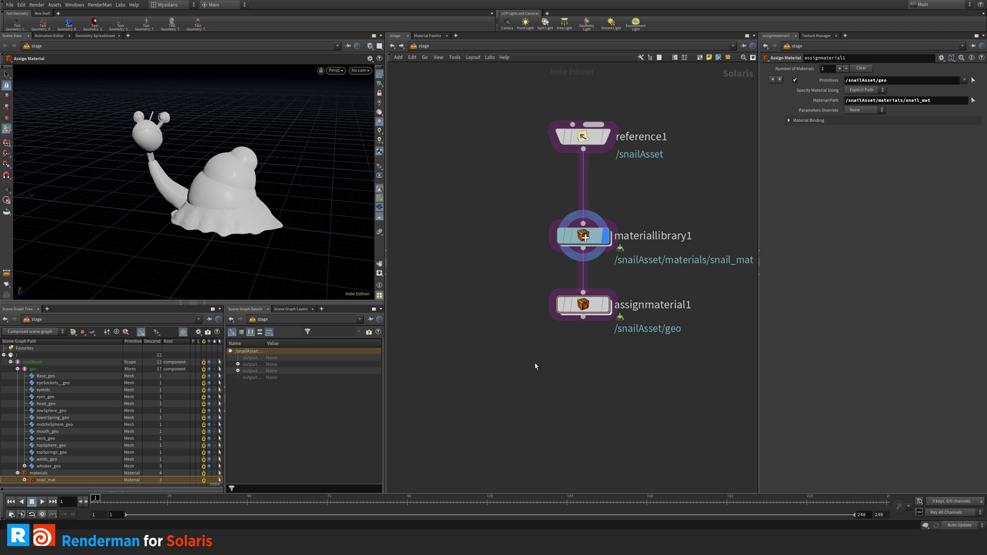
left_click(336, 71)
left_click(360, 140)
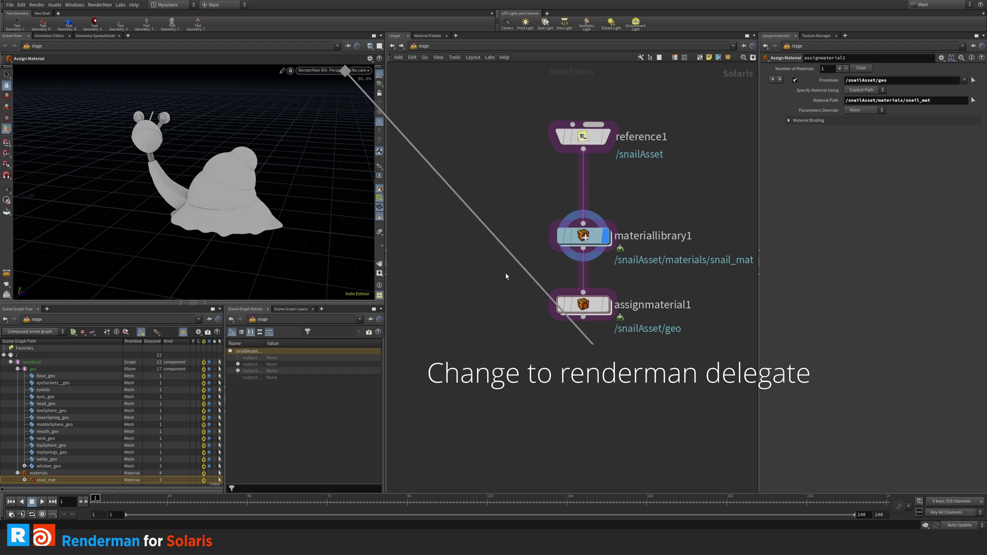
Inside materiallibrary1, set pxrsurface1's Diffuse Color to a bright red
double_click(583, 236)
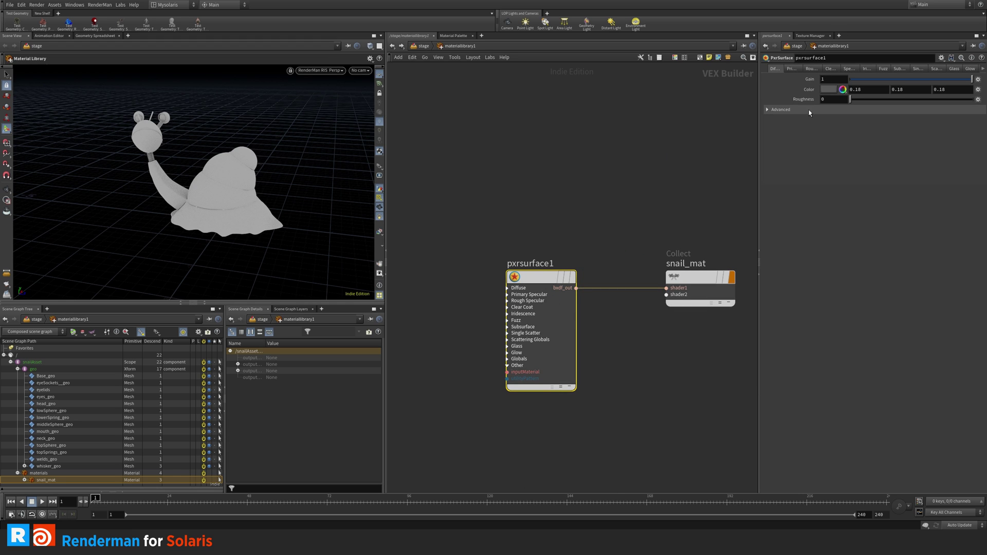
left_click_drag(759, 106, 692, 106)
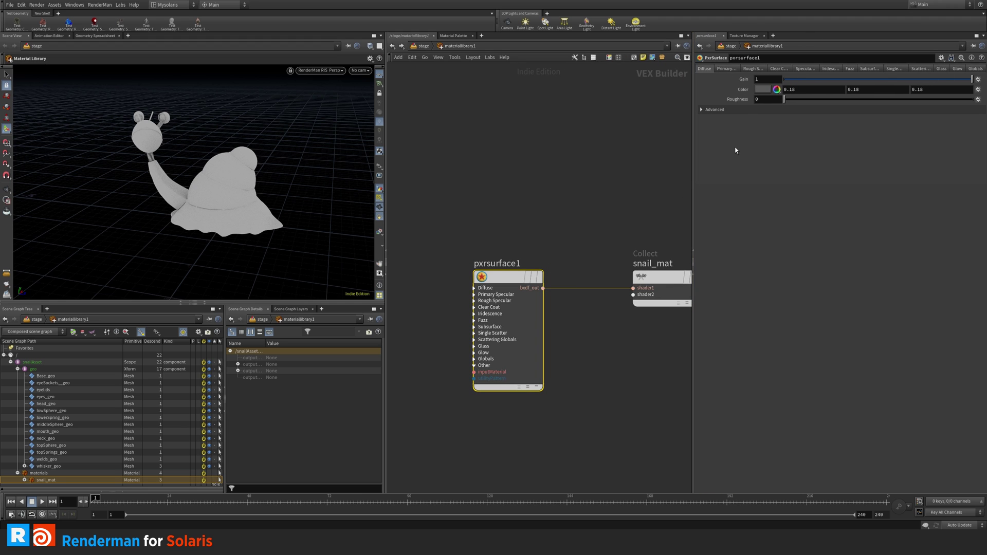
left_click(763, 91)
left_click_drag(796, 129, 853, 138)
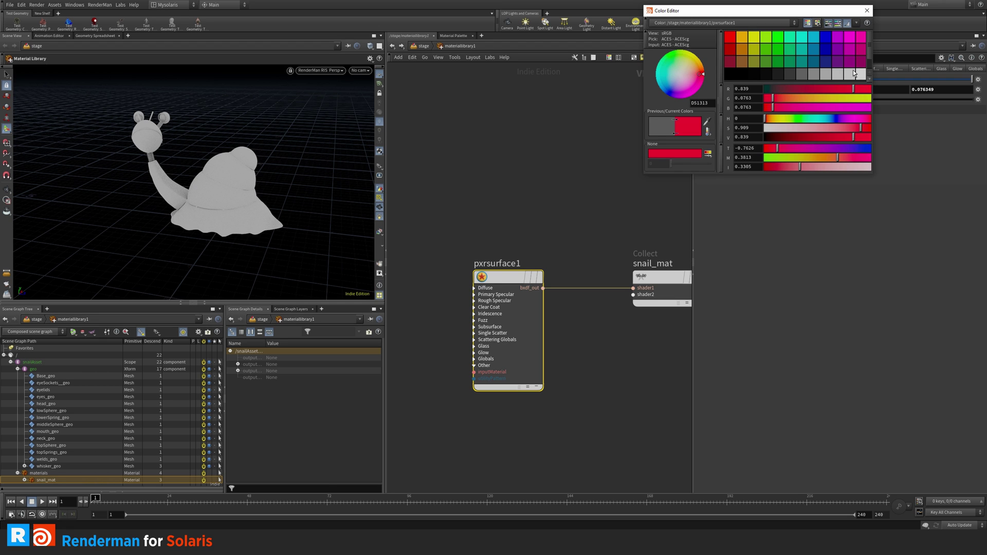
left_click(867, 10)
Back at /stage, compare the viewport output of materiallibrary1 and assignmaterial1
key("u")
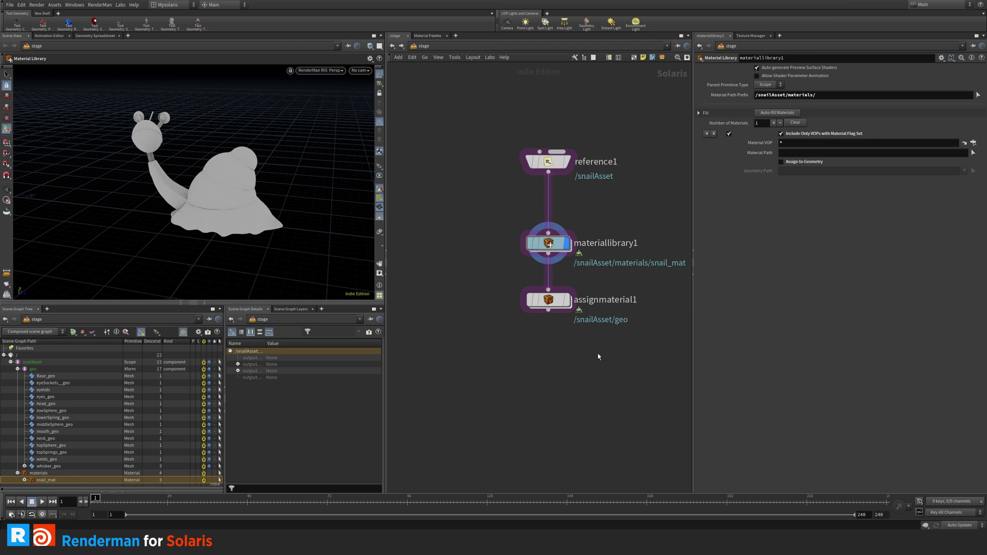
left_click(560, 302)
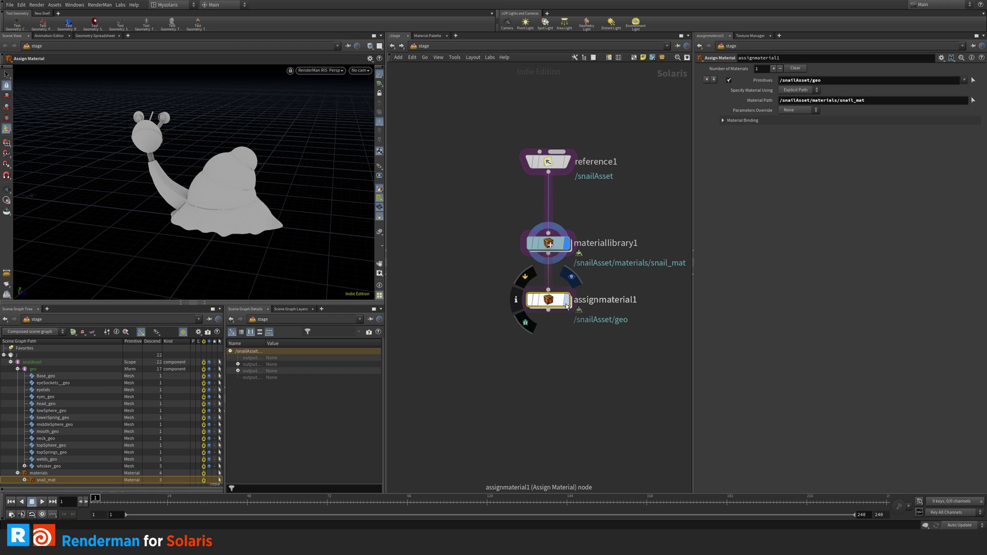
left_click(566, 303)
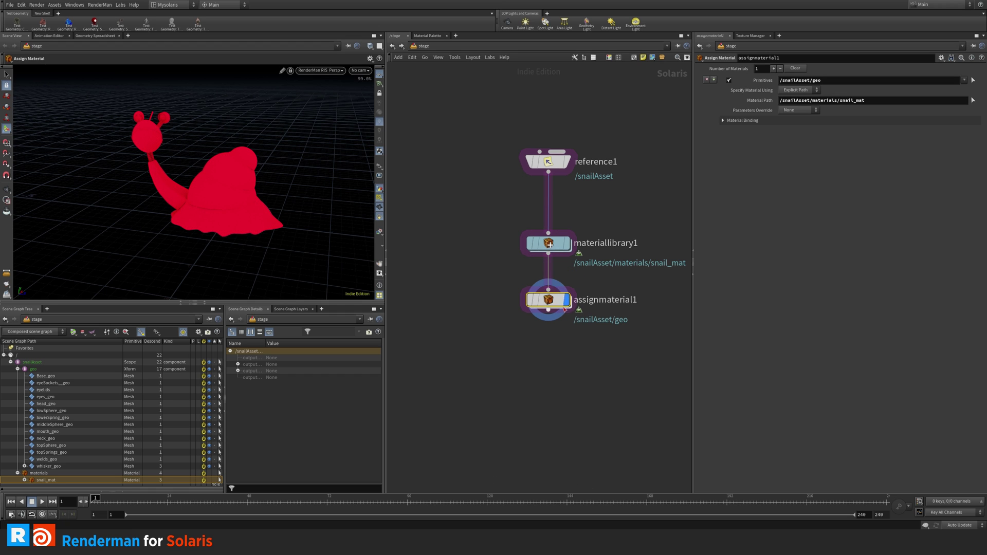
left_click(563, 250)
left_click(566, 245)
mouse_move(559, 266)
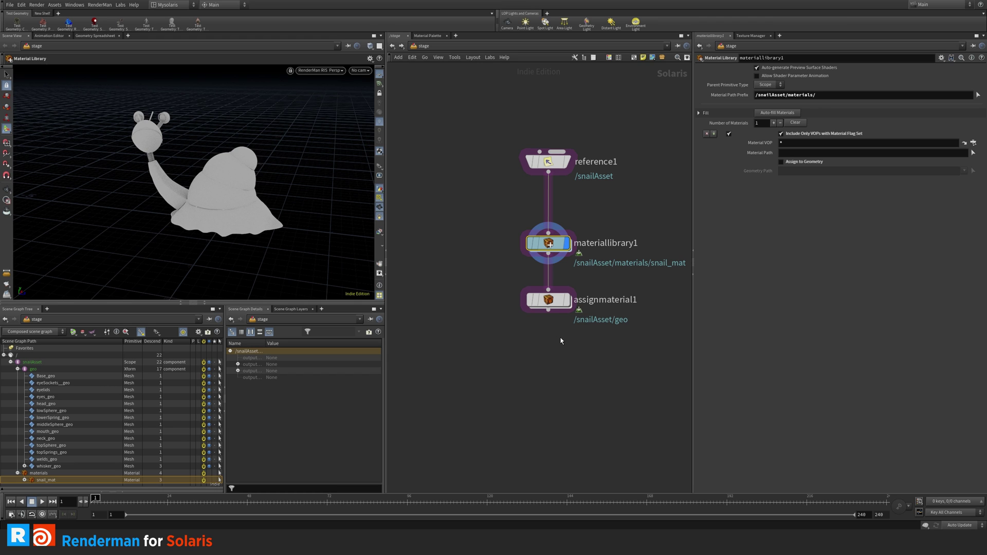
left_click(569, 303)
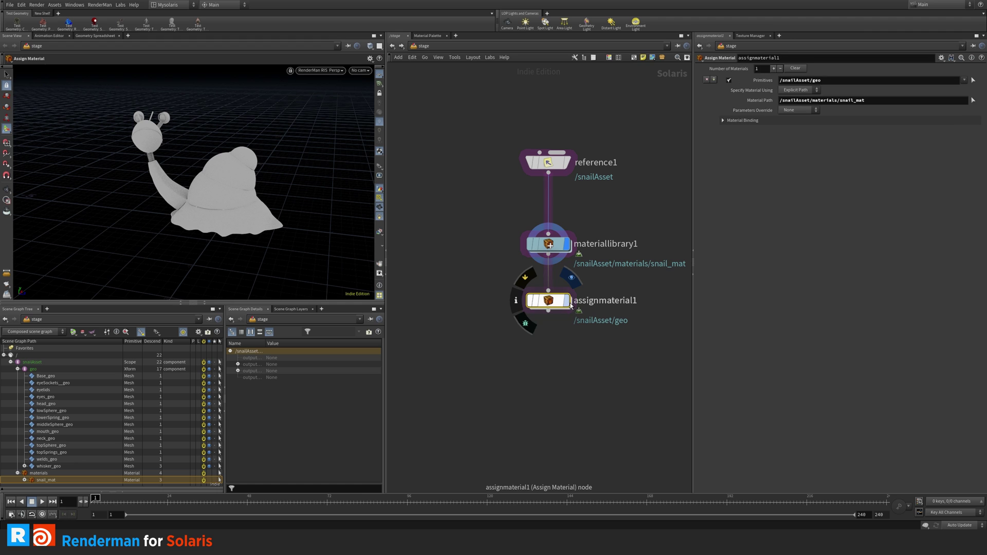
left_click(567, 301)
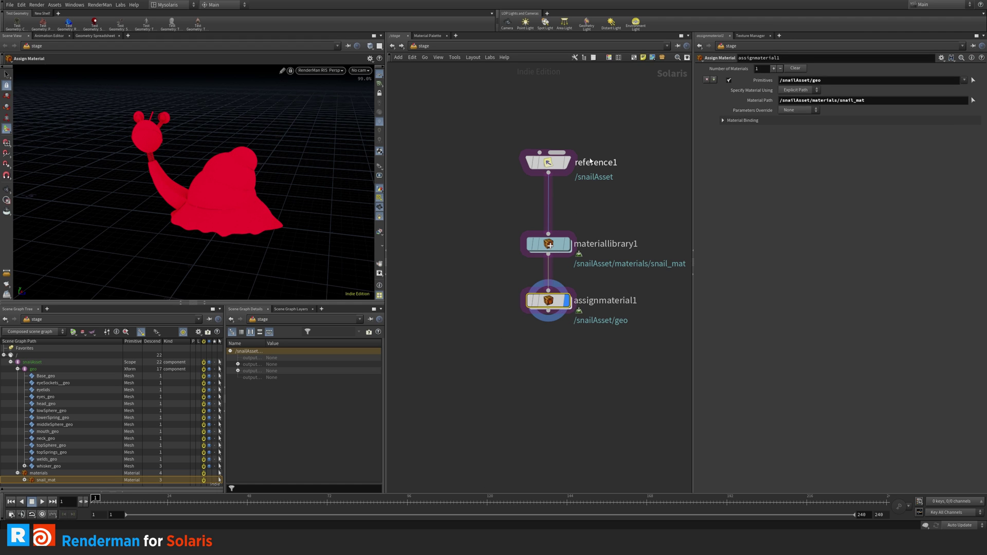
Inspect reference1 and materiallibrary1, then leave the display flag on assignmaterial1
left_click(568, 163)
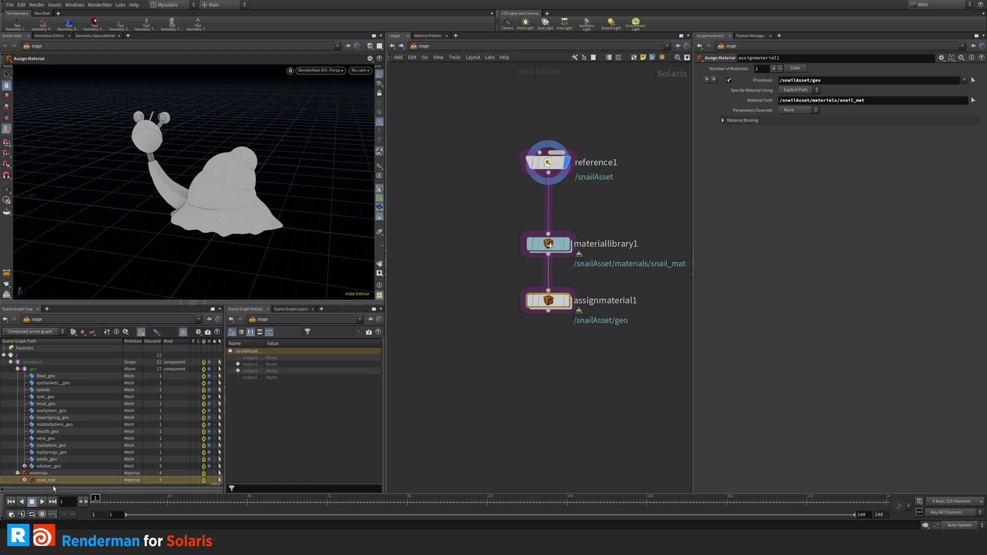
left_click(557, 165)
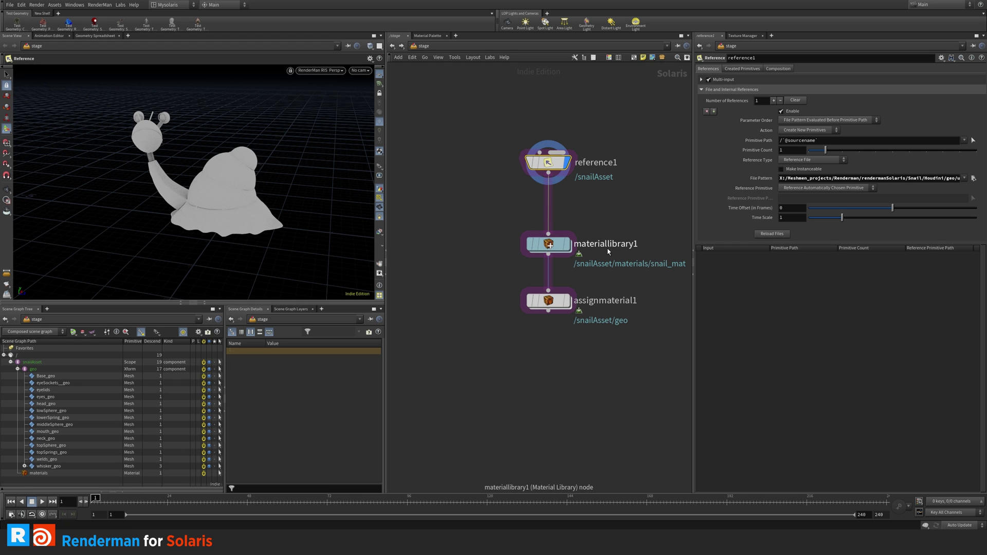
left_click(549, 246)
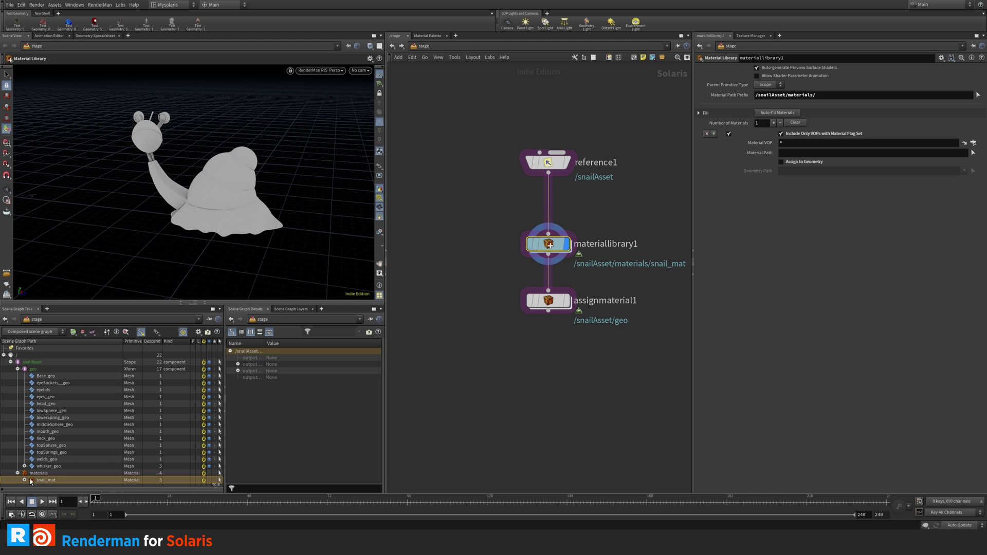
mouse_move(562, 269)
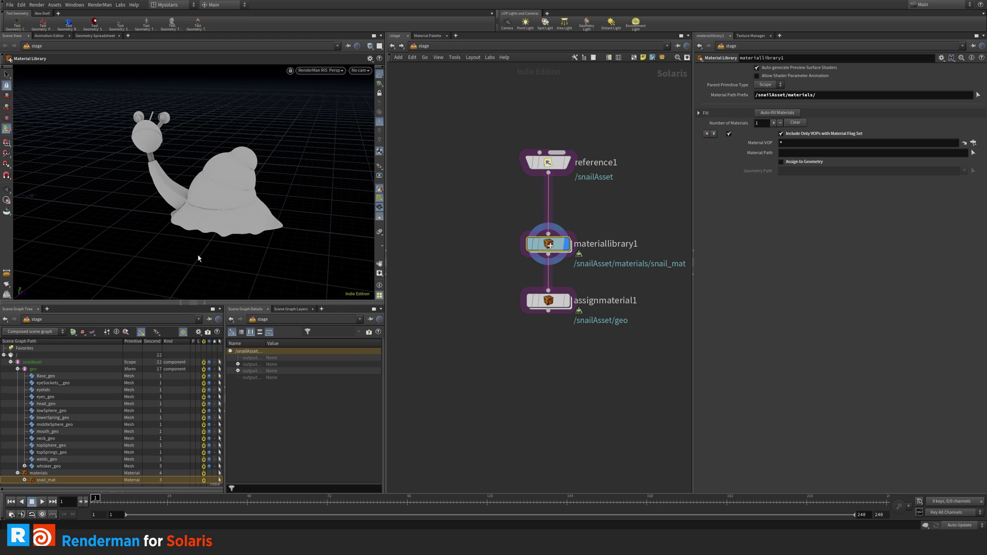
left_click(567, 303)
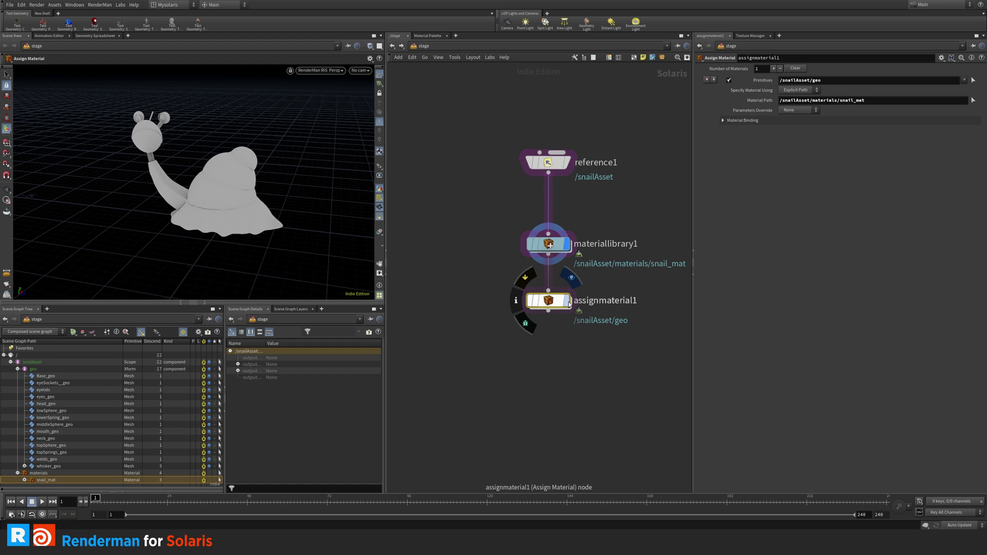
left_click(568, 302)
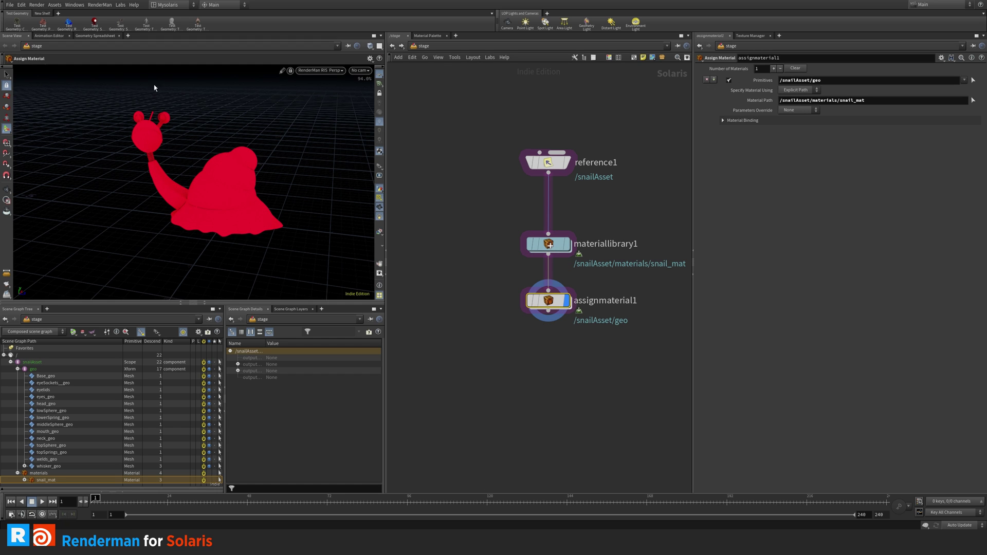
left_click(524, 395)
middle_click_drag(498, 405, 500, 407)
middle_click_drag(546, 380, 547, 369)
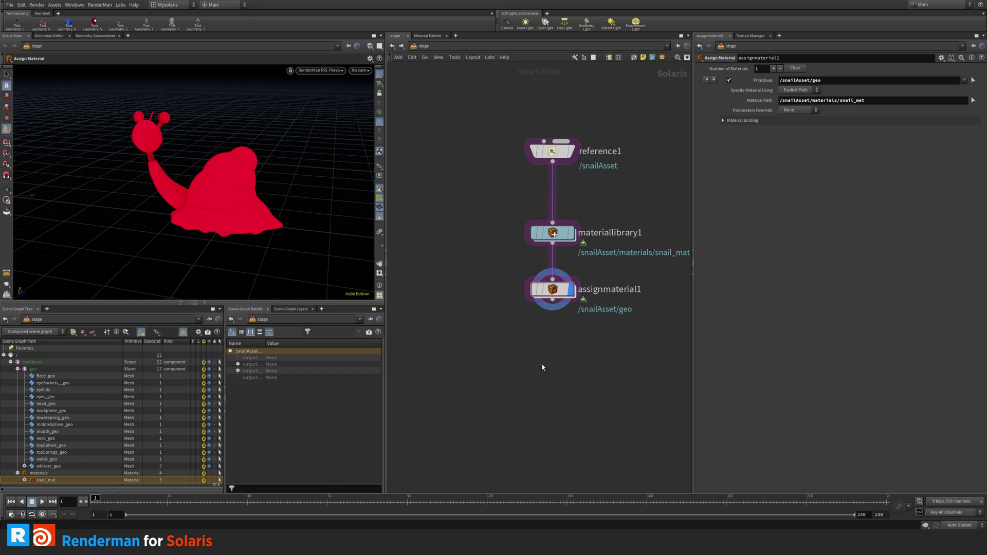
Add a Dome Light below assignmaterial1 using the serverAcesEXP0000.exr.tex HDR texture
middle_click_drag(546, 359, 547, 368)
key("Tab")
type("dome")
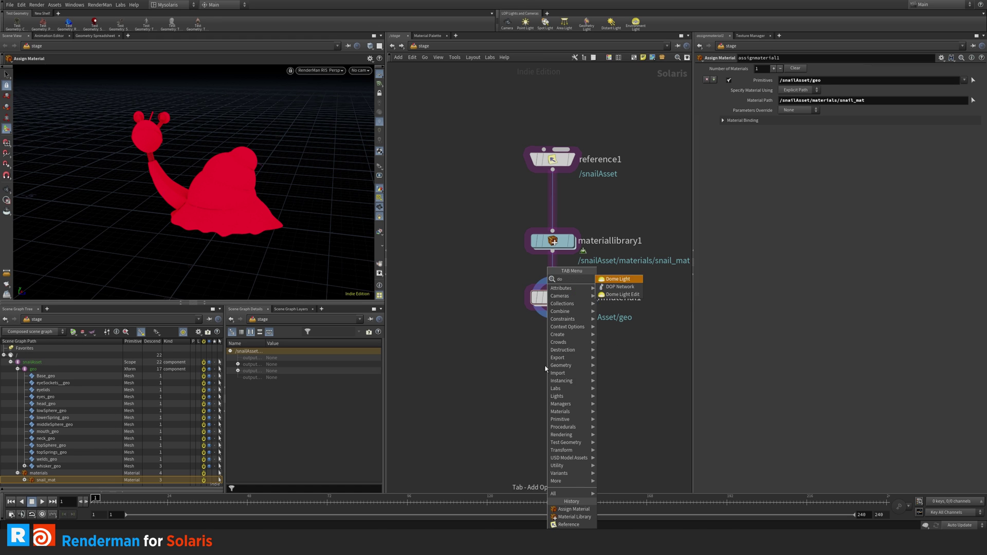
key("Return")
key("Return")
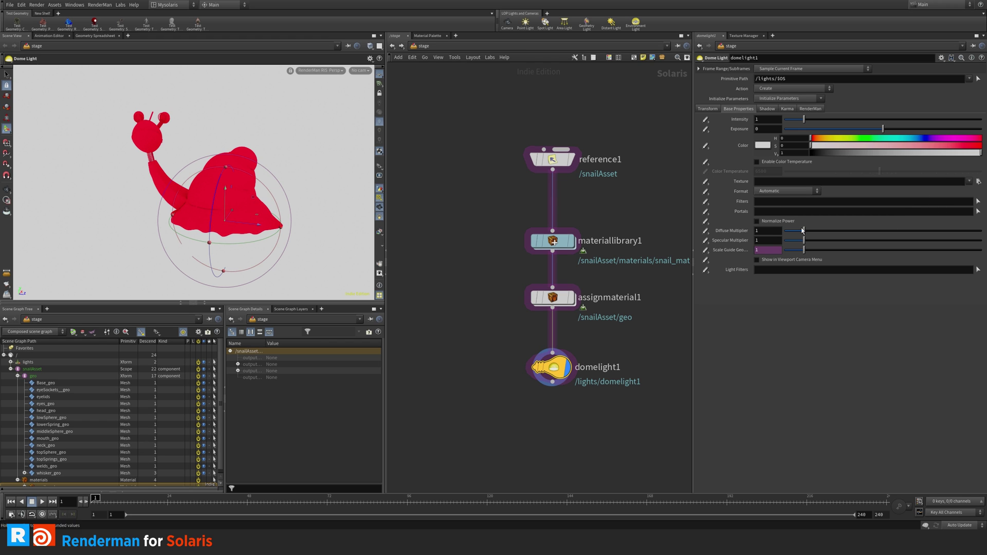
left_click(969, 182)
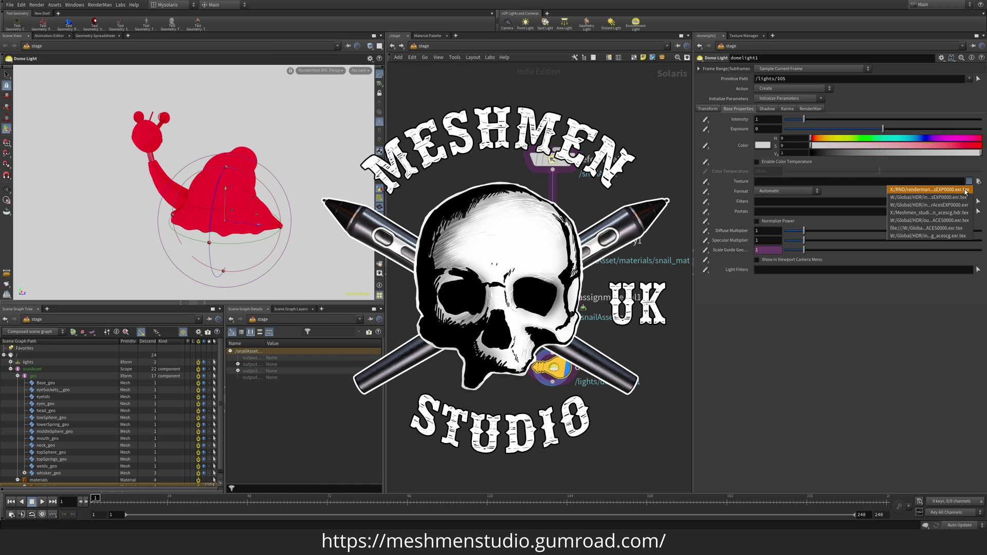
left_click(965, 190)
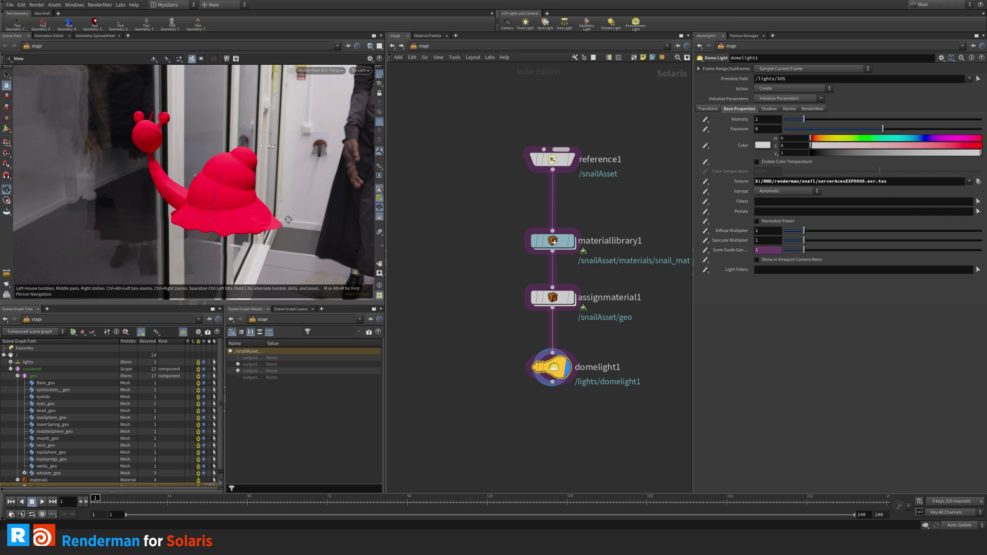
Orbit the viewport to see the HDR backdrop, then jump to the pxrsurface1 quickmark
middle_click_drag(281, 222, 262, 222, "alt")
left_click_drag(262, 222, 290, 222)
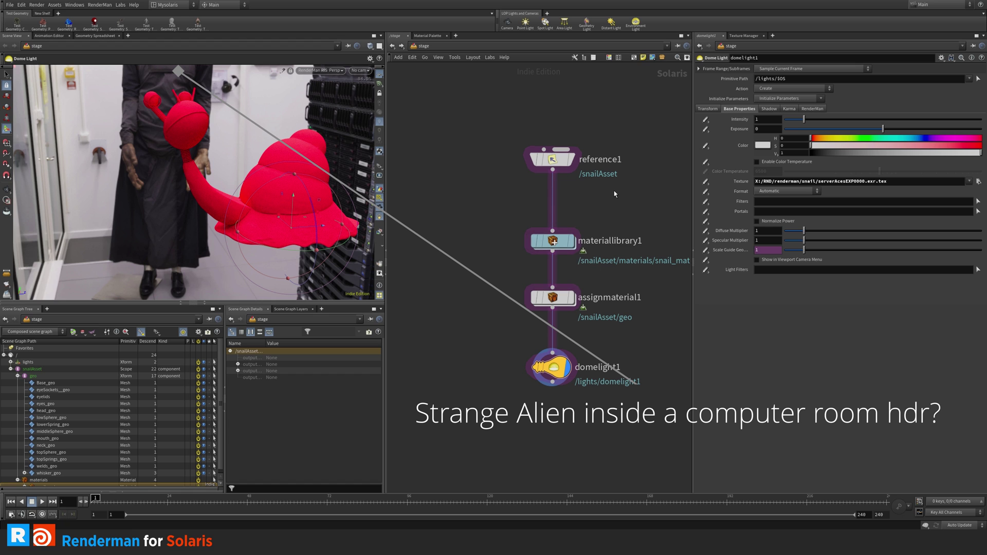
key("1")
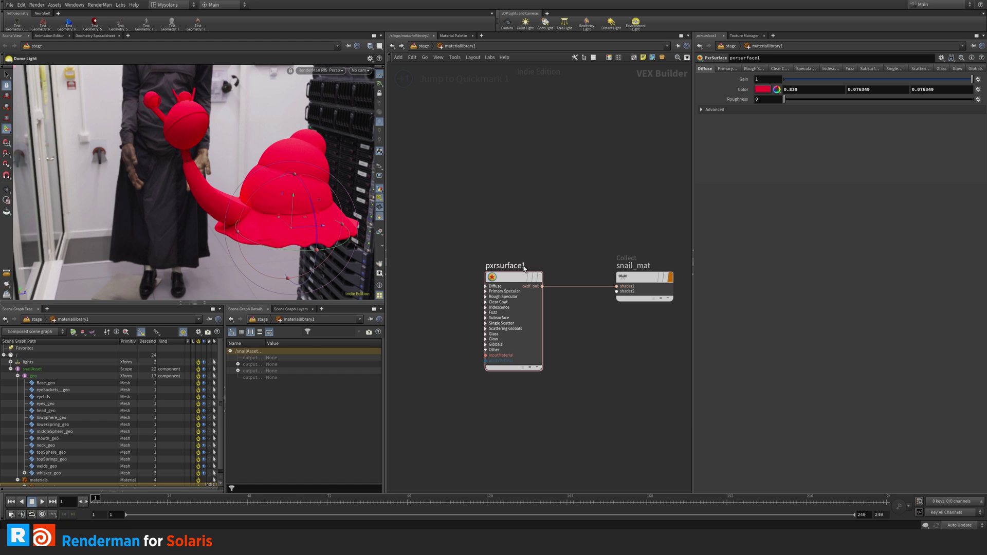
Mute the diffuse colour and set primary specular to Artistic with a 0.026 face colour
left_click(762, 89)
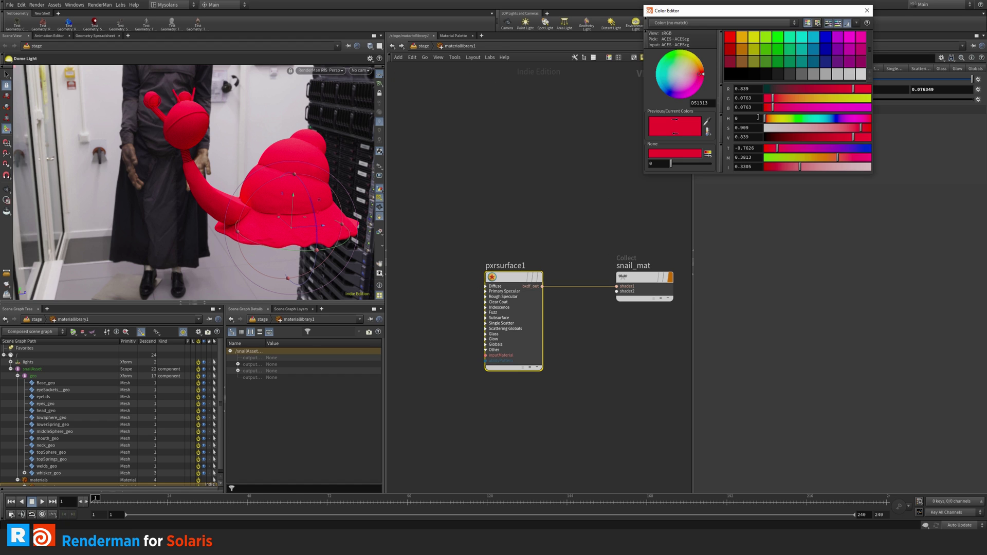
left_click_drag(849, 129, 783, 136)
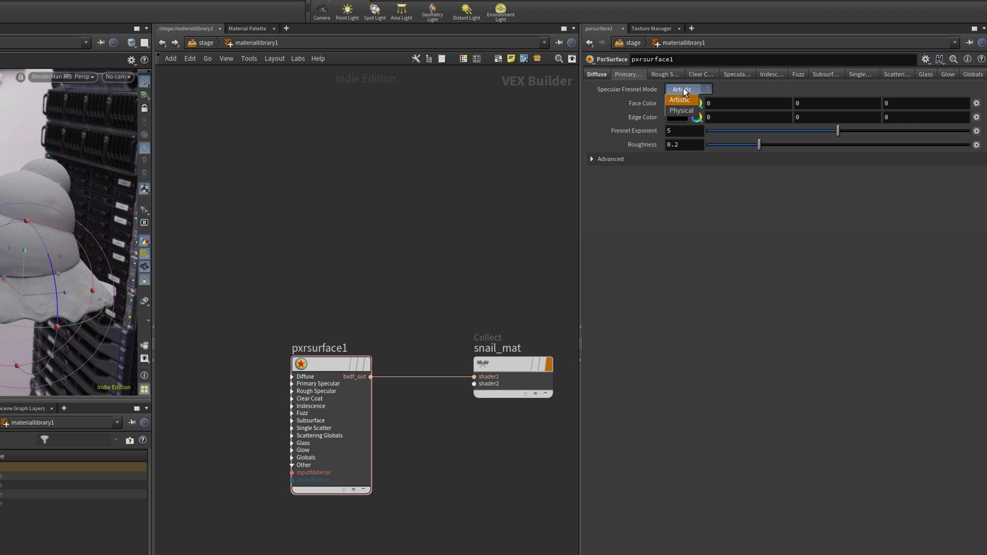
left_click(683, 97)
left_click(682, 109)
left_click(684, 170)
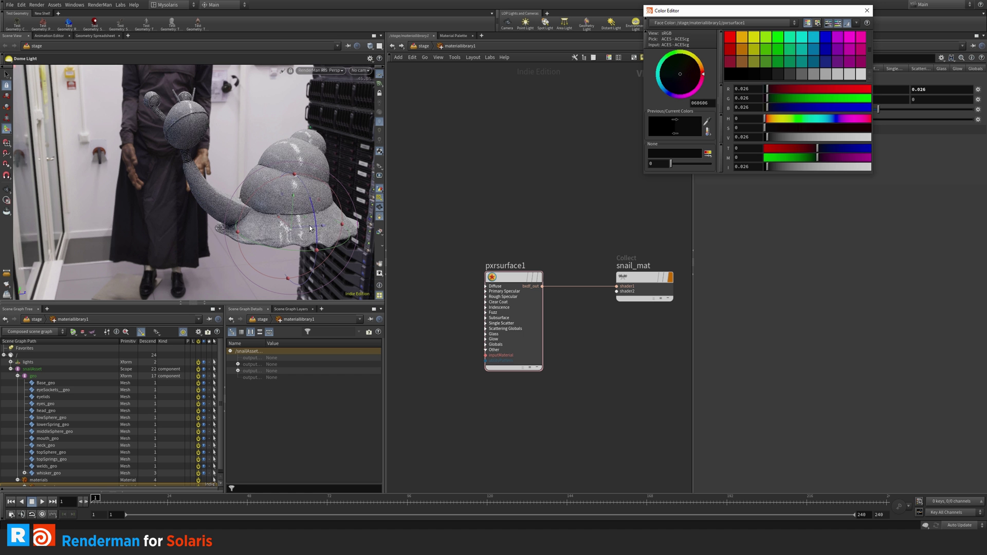
Set the specular edge colour to 0.748 grey and orbit in on the glossy snail
left_click(866, 11)
left_click(778, 99)
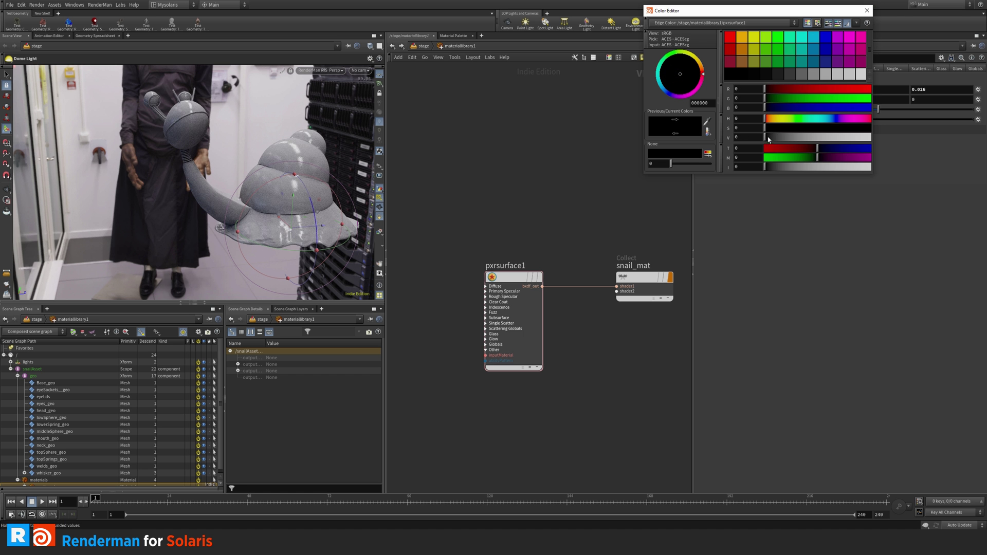
left_click_drag(768, 139, 843, 136)
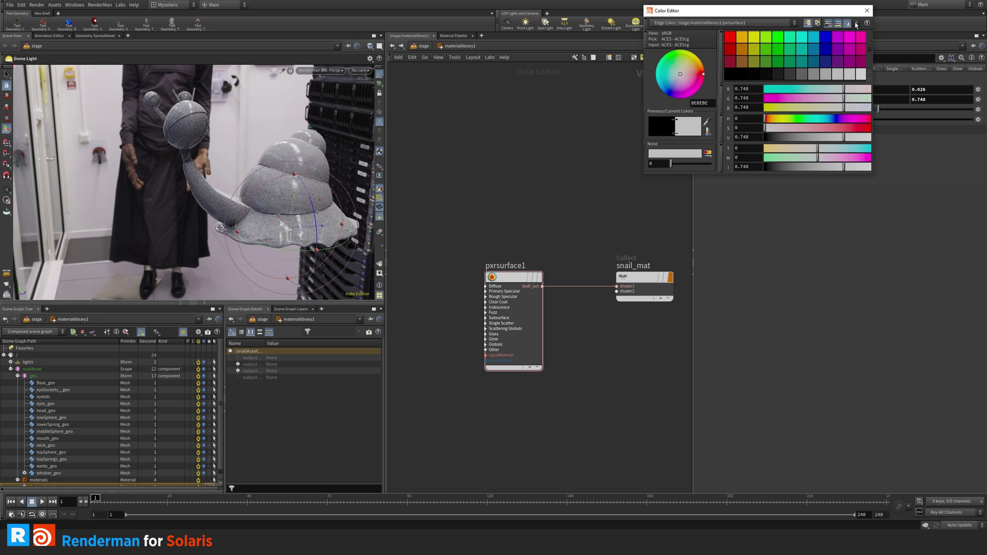
left_click(866, 10)
left_click_drag(266, 218, 304, 213, "alt")
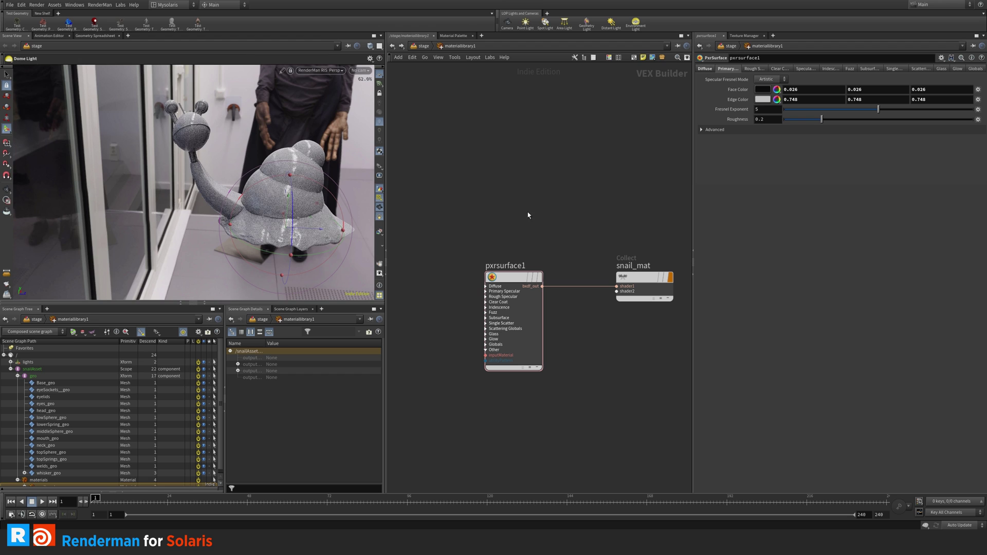
middle_click_drag(522, 233, 537, 229)
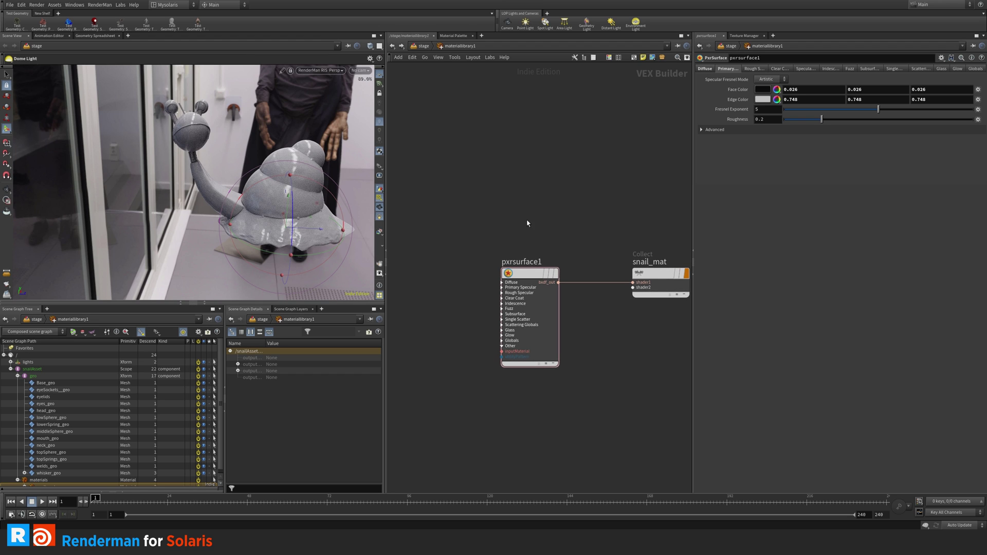
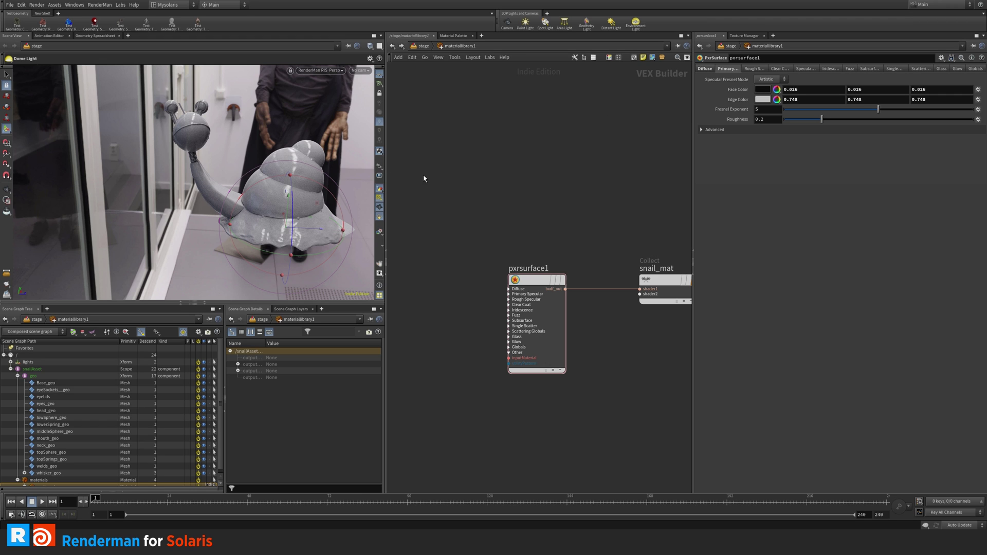
Show pxrsurface1's Diffuse settings, then bring up RenderMan's Texture Manager pane
left_click(706, 70)
middle_click_drag(597, 224, 604, 223)
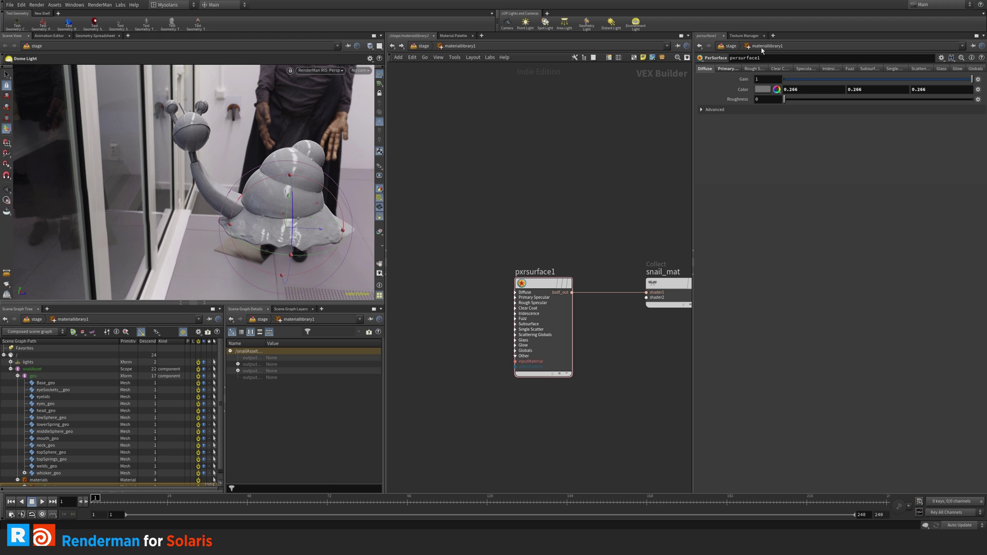
left_click(749, 36)
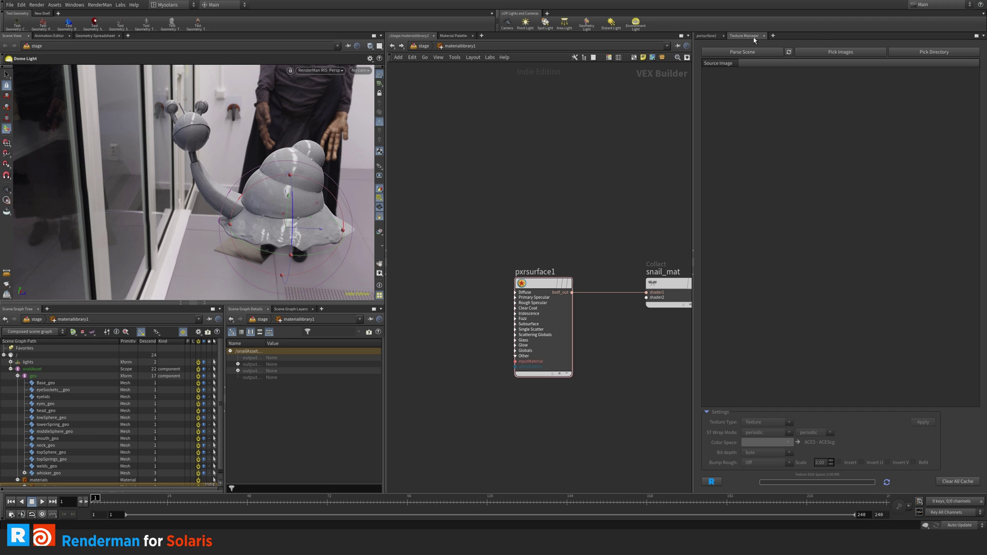
left_click(773, 36)
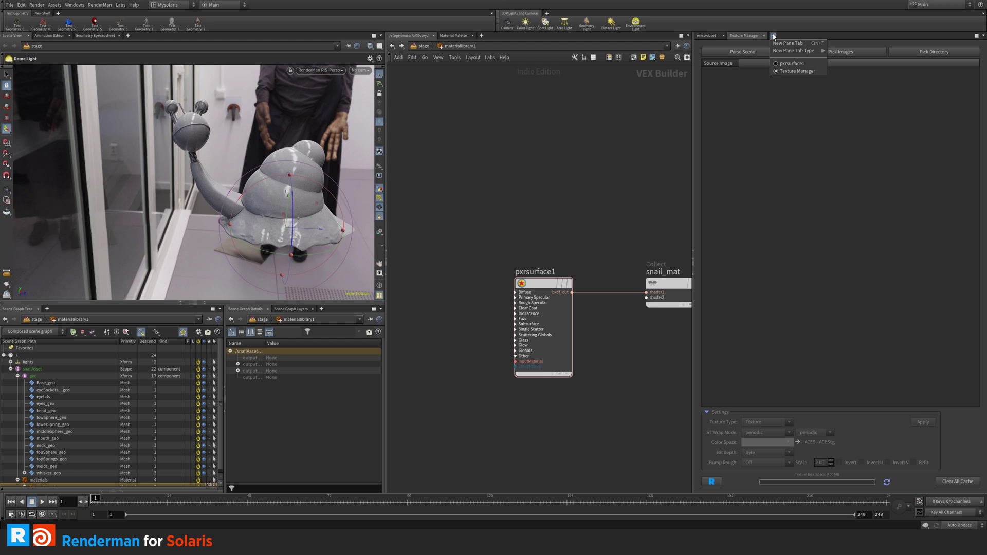
left_click(792, 36)
left_click(763, 36)
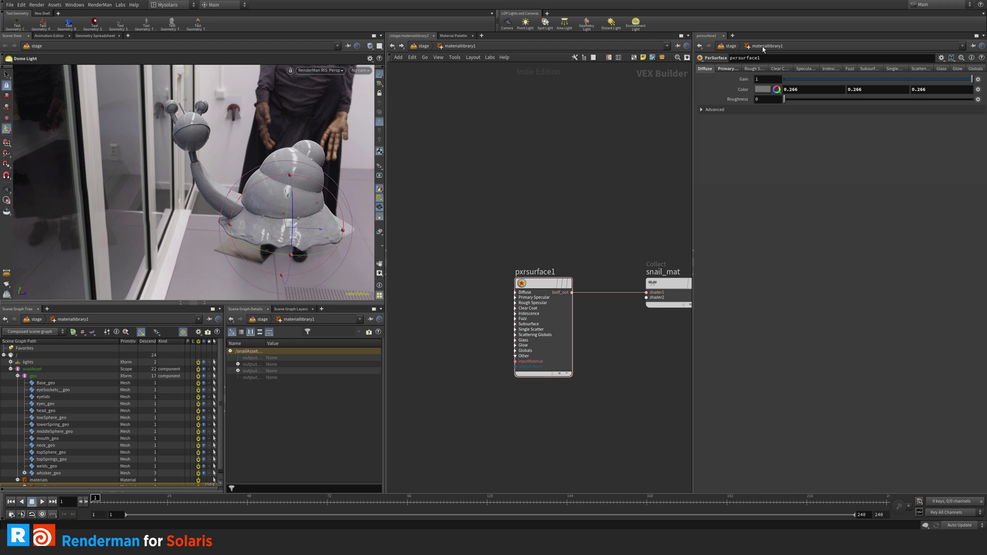
left_click(732, 36)
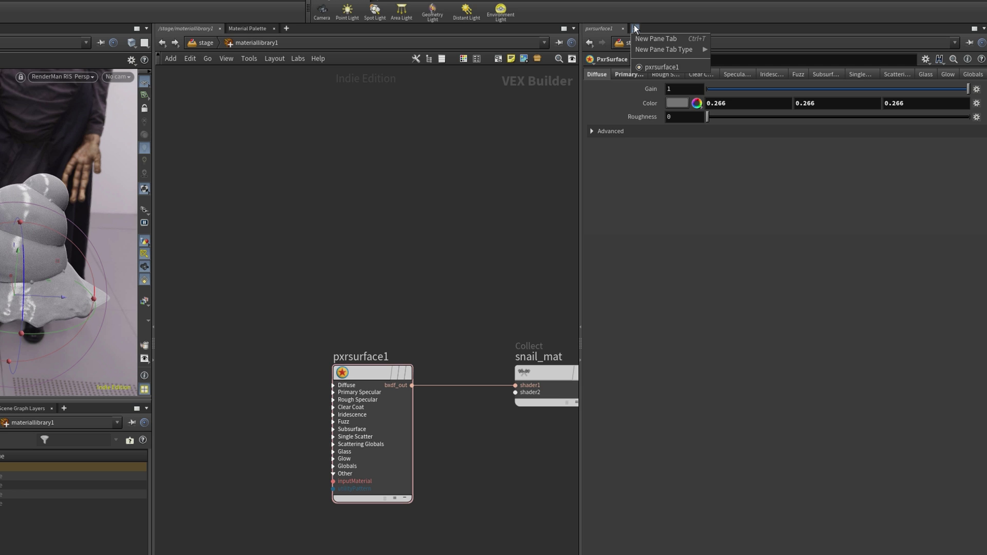
mouse_move(657, 50)
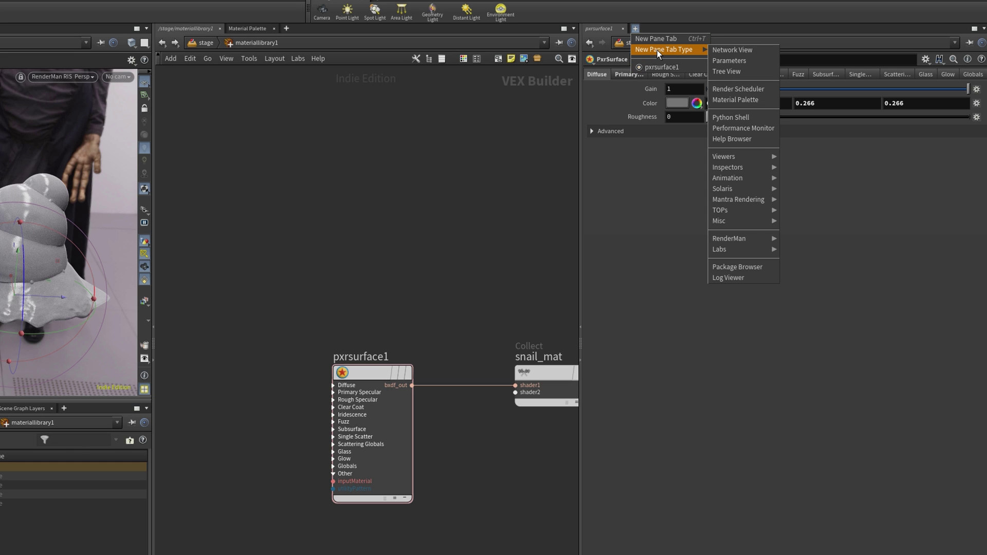
mouse_move(751, 242)
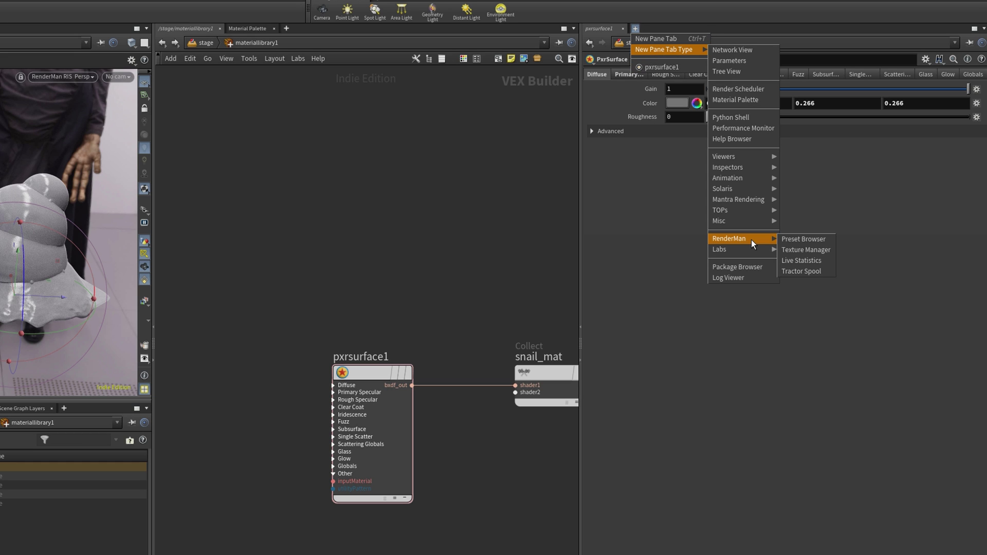
left_click(807, 251)
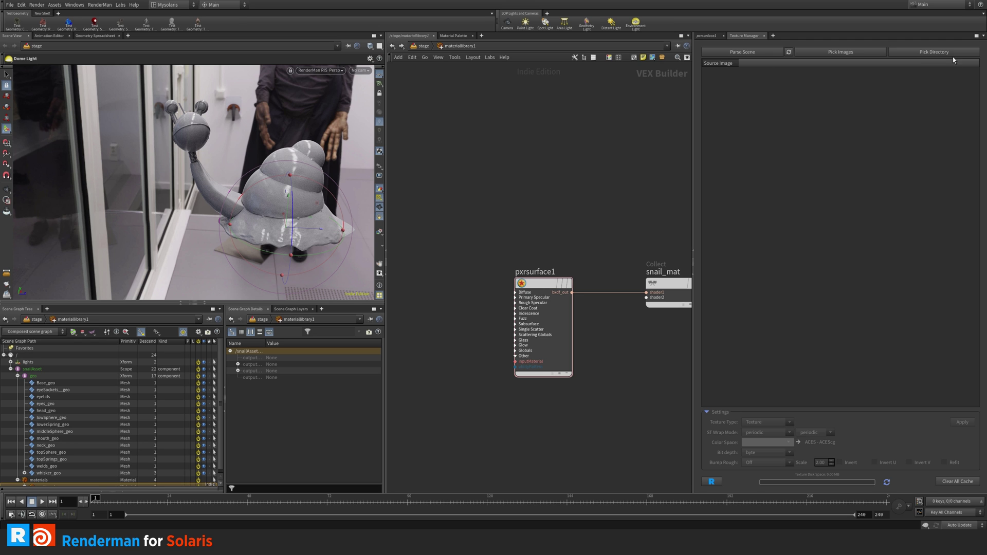
Pick the rust texture folder in Texture Manager to convert its images to TEX files
left_click(936, 56)
left_click(505, 221)
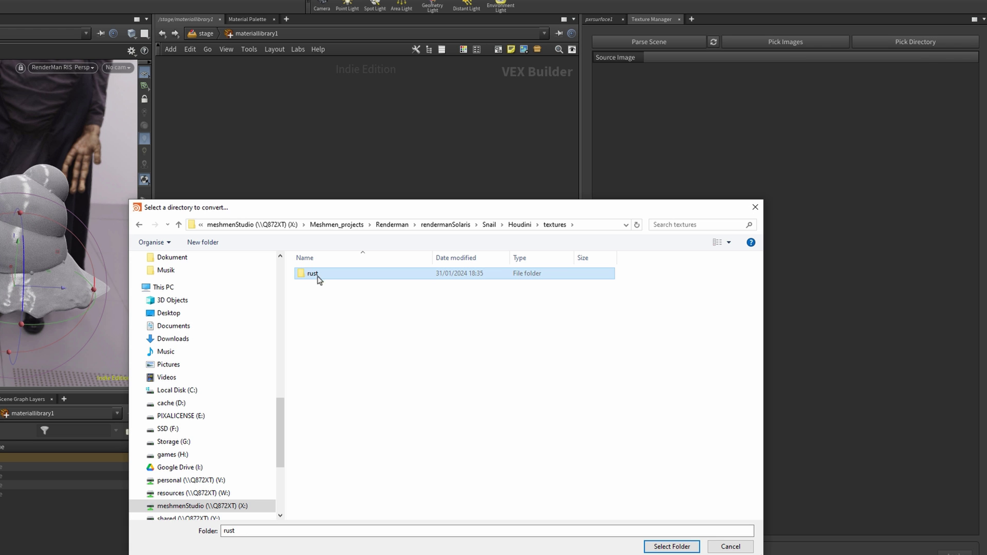
left_click(671, 546)
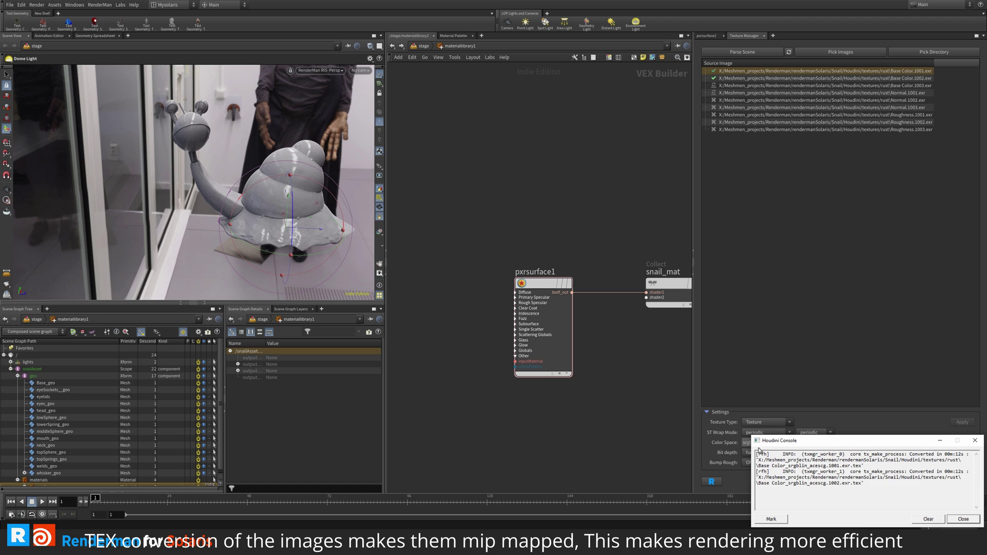
left_click_drag(914, 443, 986, 421)
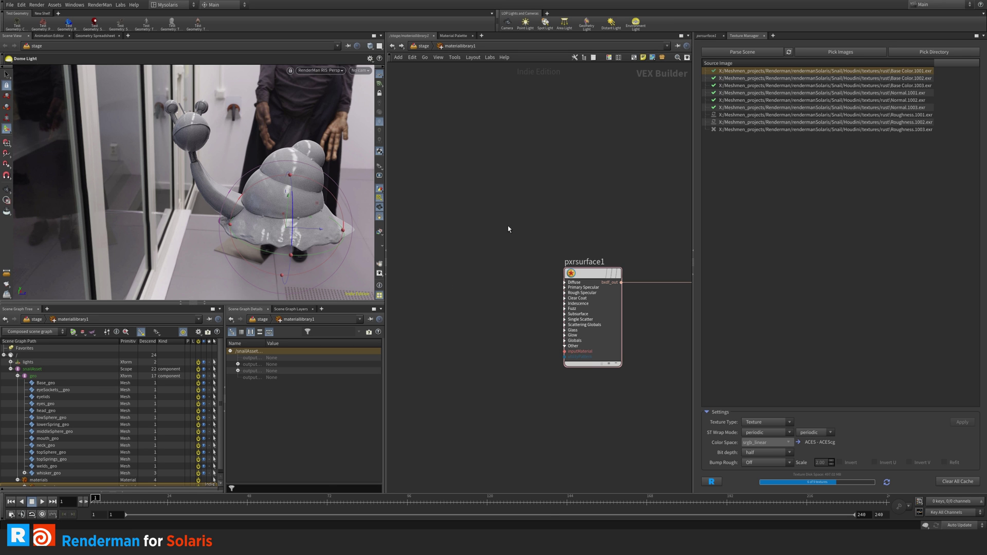
Add a PxrTexture node beside pxrsurface1 using the pxrt node search
key("Tab")
type("pxrt")
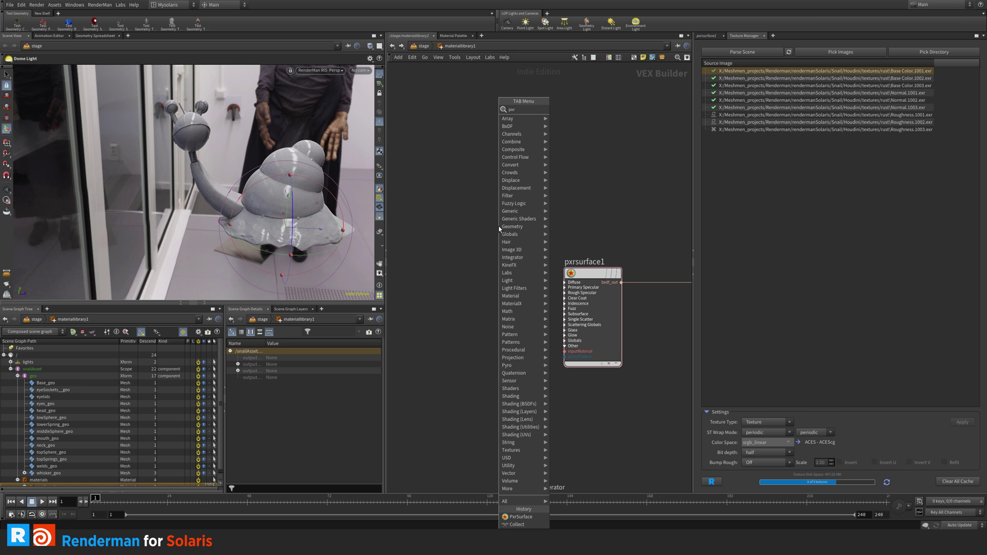
key("BackSpace")
key("BackSpace")
key("BackSpace")
key("BackSpace")
type("pxr")
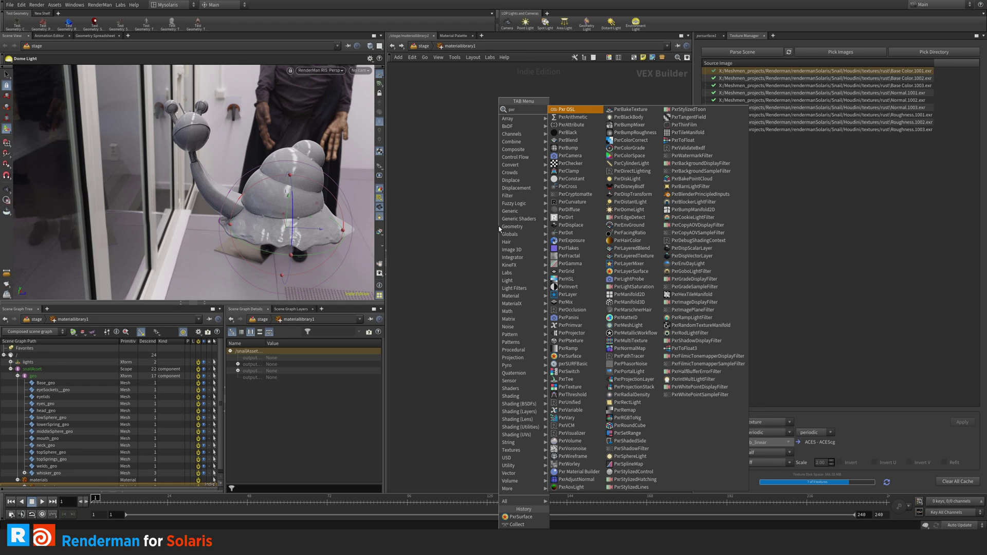
type("t")
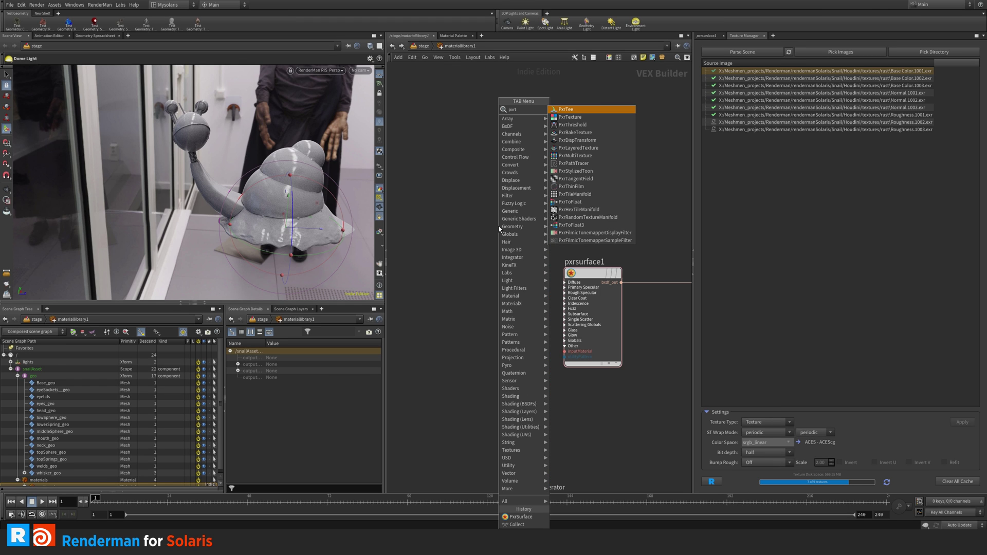
key("Down")
key("Return")
left_click(498, 227)
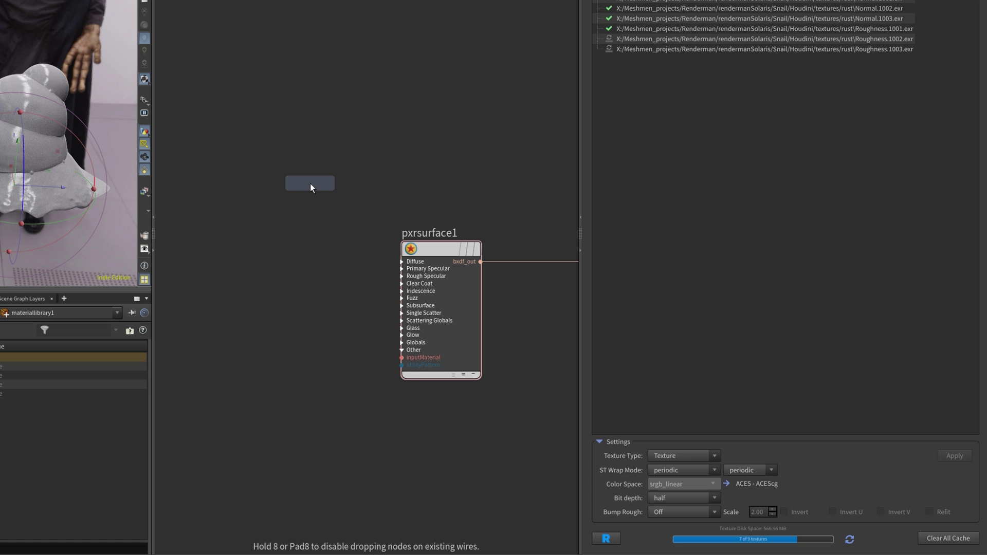
Make two copies below it and rename the three nodes COL, SPECR and NORMAL
left_click_drag(276, 141, 279, 277, "alt")
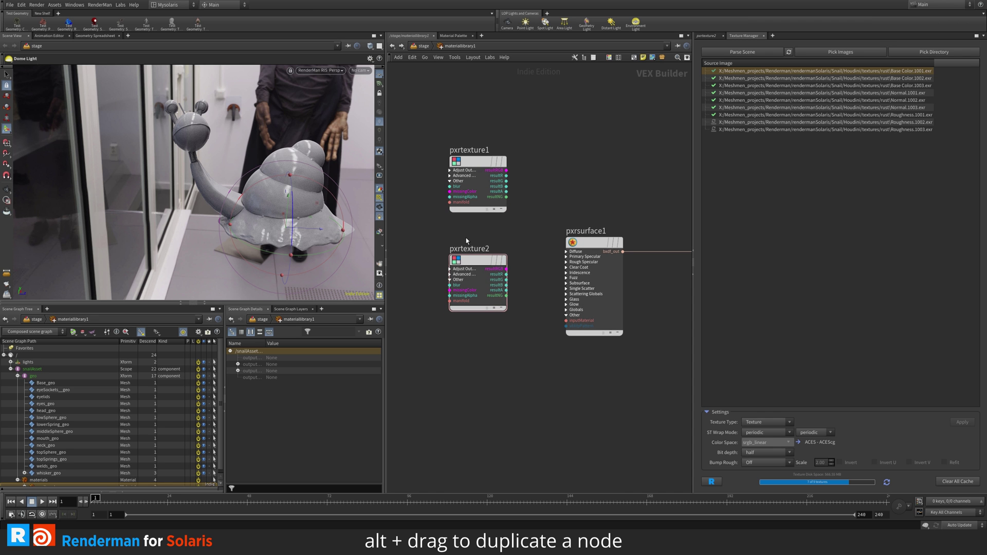
left_click_drag(473, 262, 473, 365, "alt")
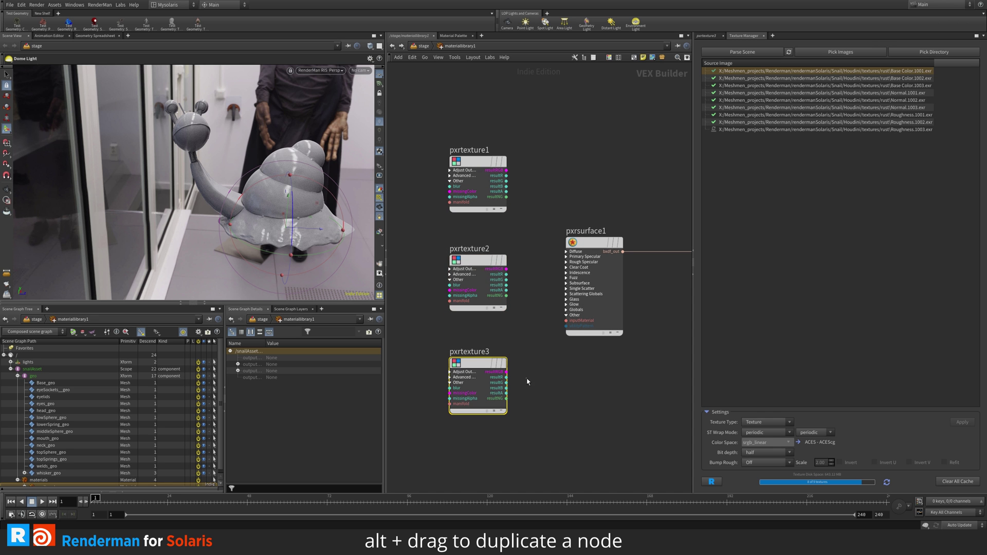
double_click(475, 154)
type("COL")
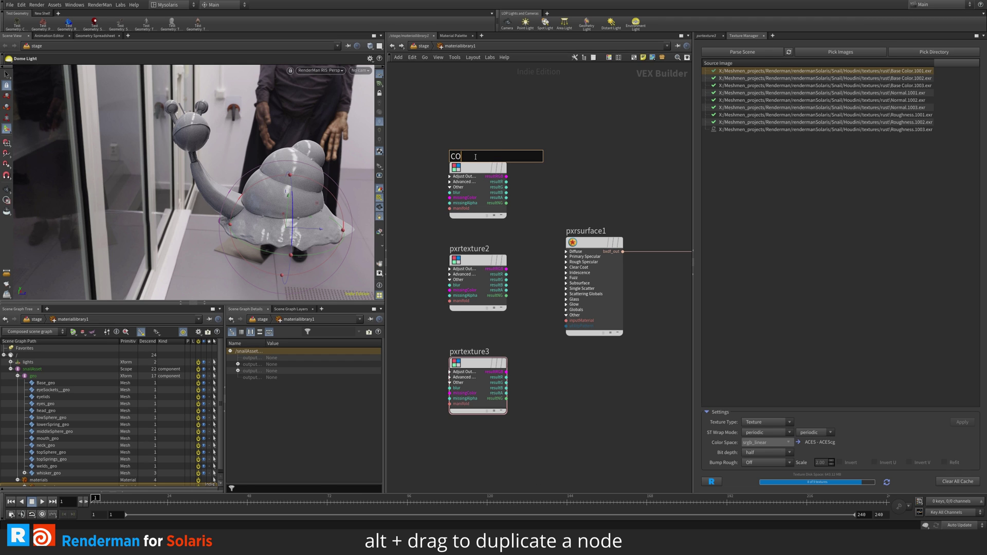
key("Return")
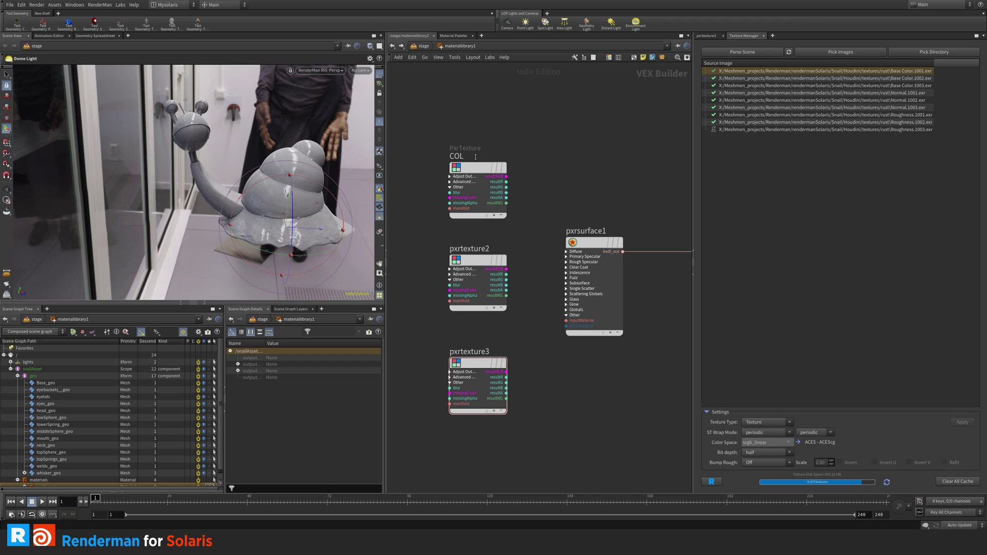
double_click(461, 250)
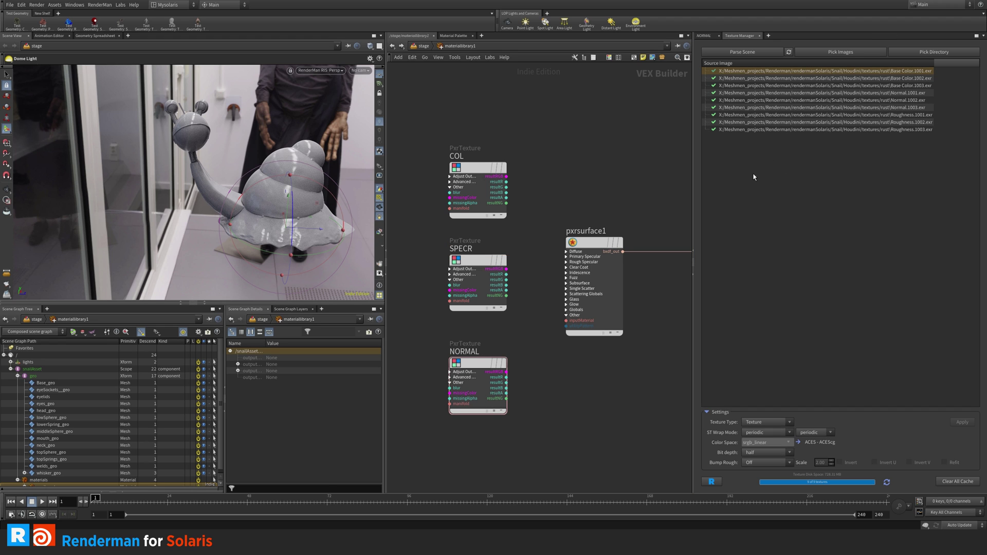
left_click(493, 170)
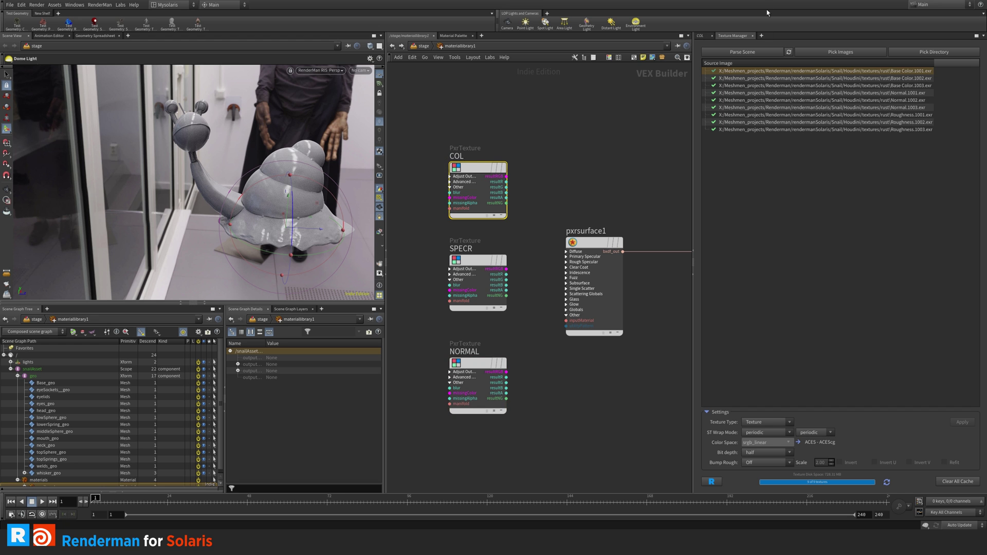
Load Base Color_srgblin_acescg.1001.exr.tex into COL with UDIM (Mari) atlas style
left_click(703, 37)
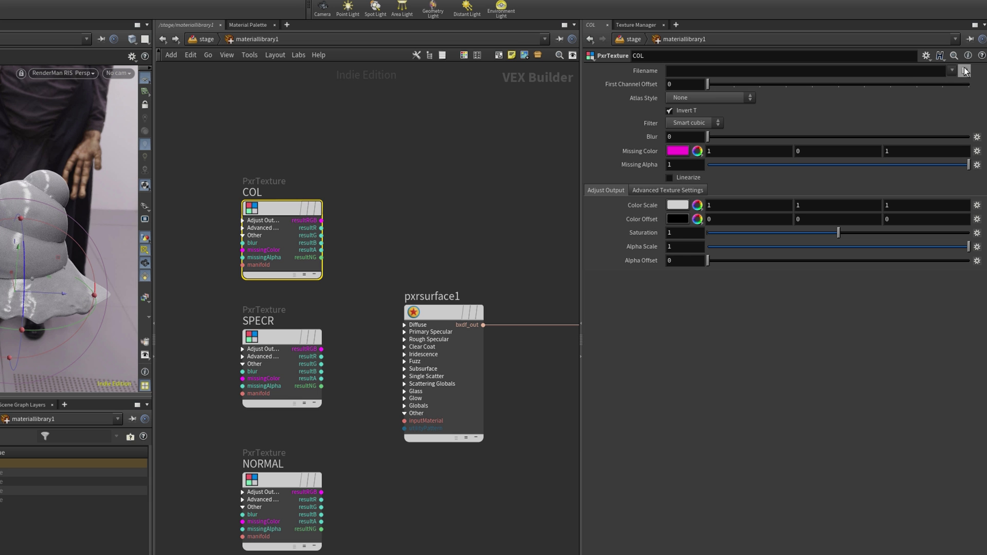
left_click(964, 71)
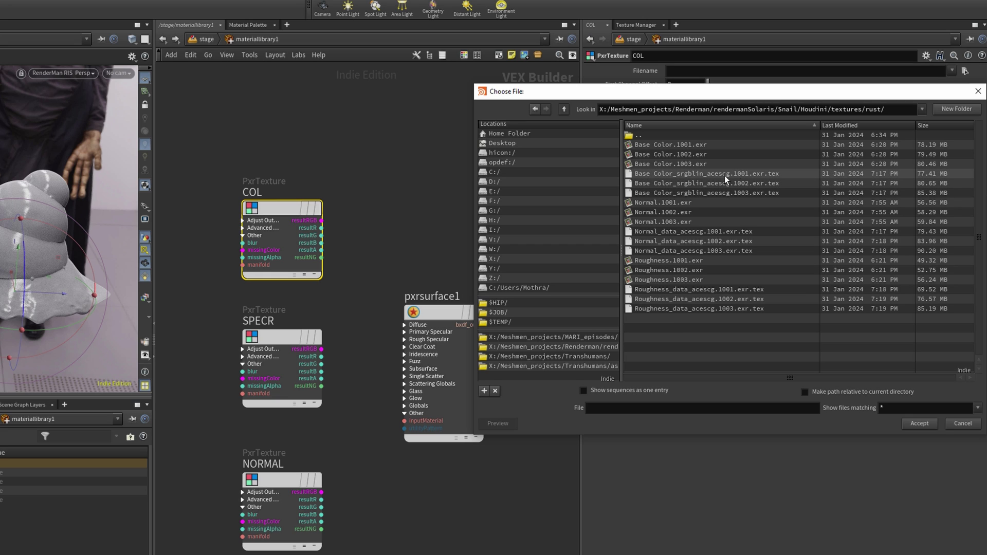
left_click(740, 173)
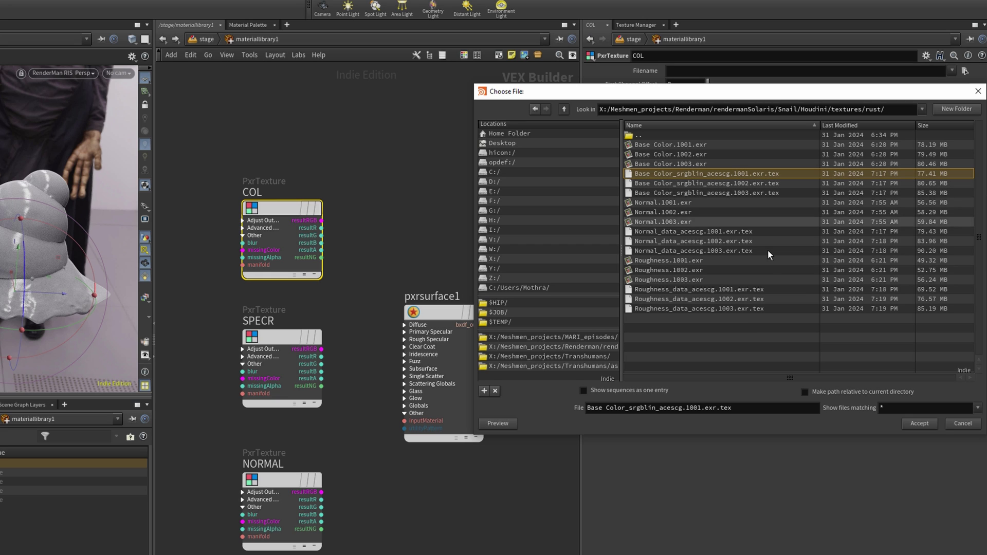
left_click(907, 425)
left_click(698, 113)
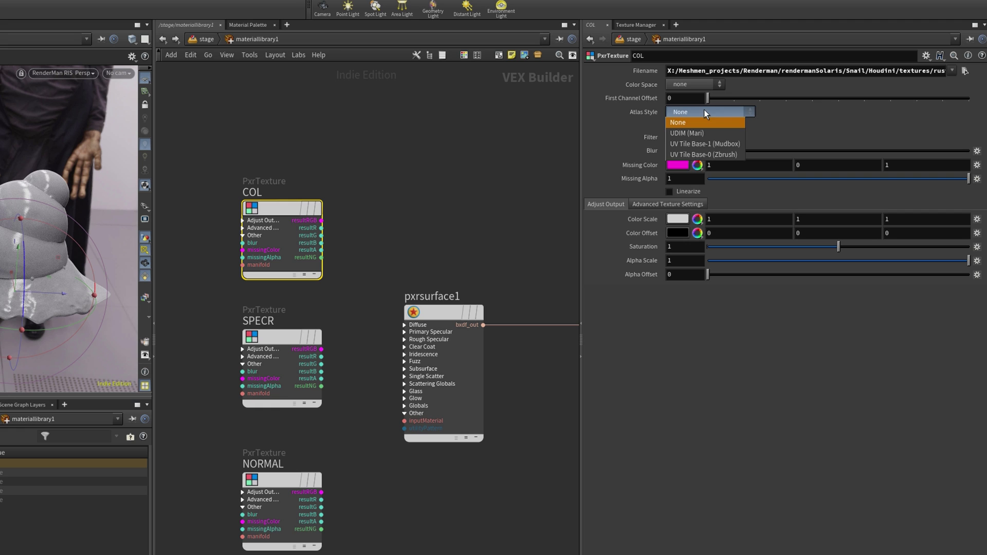
left_click(702, 125)
left_click(455, 193)
middle_click_drag(405, 246, 412, 261)
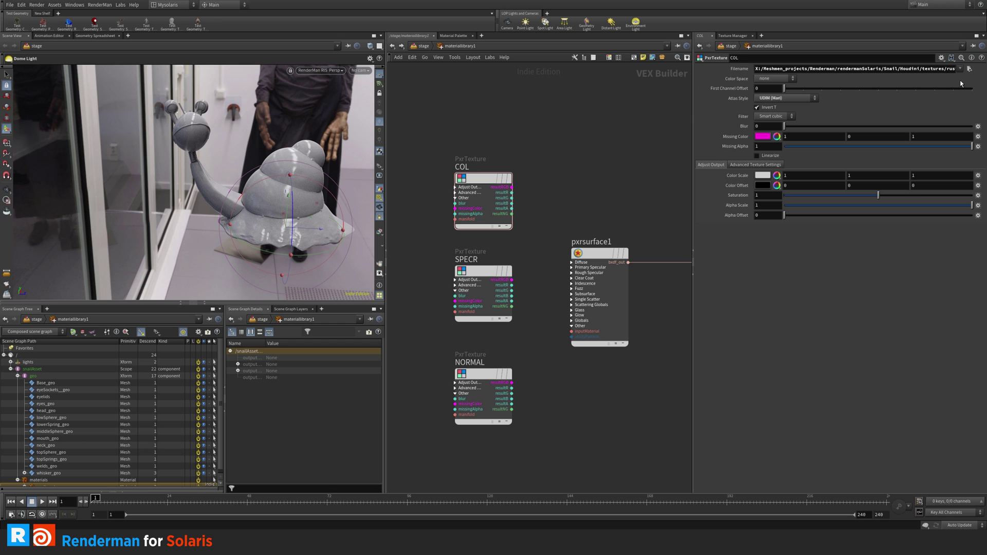
Replace the 1001 tile number in COL's filename with <UDIM>
left_click_drag(932, 68, 952, 69)
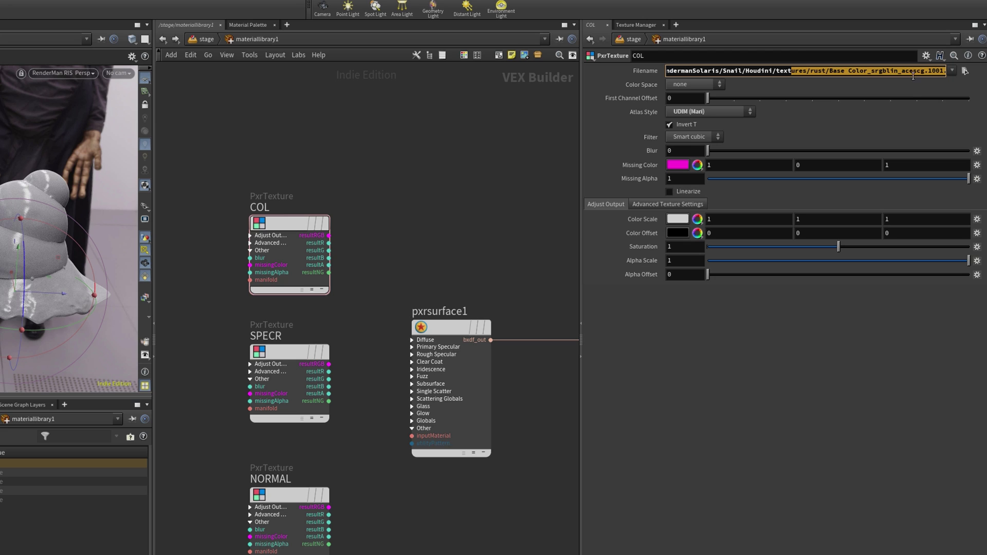
left_click(913, 72)
key("Right")
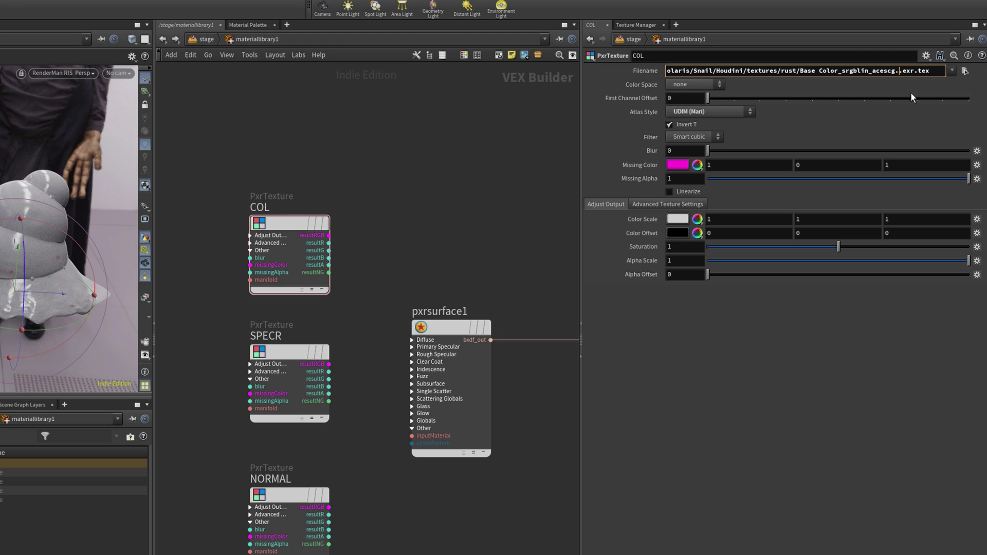
type("<")
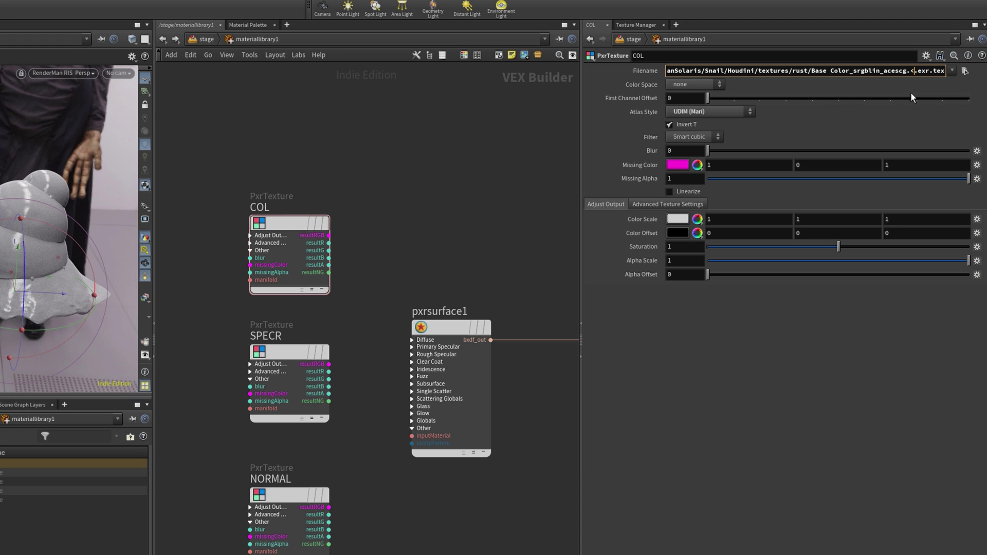
type("UDIM>")
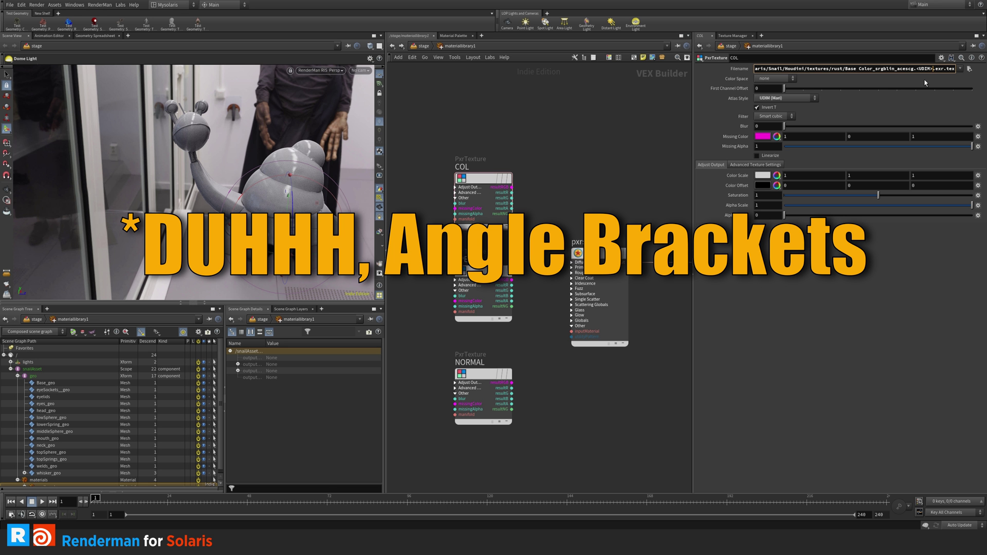
key("Right")
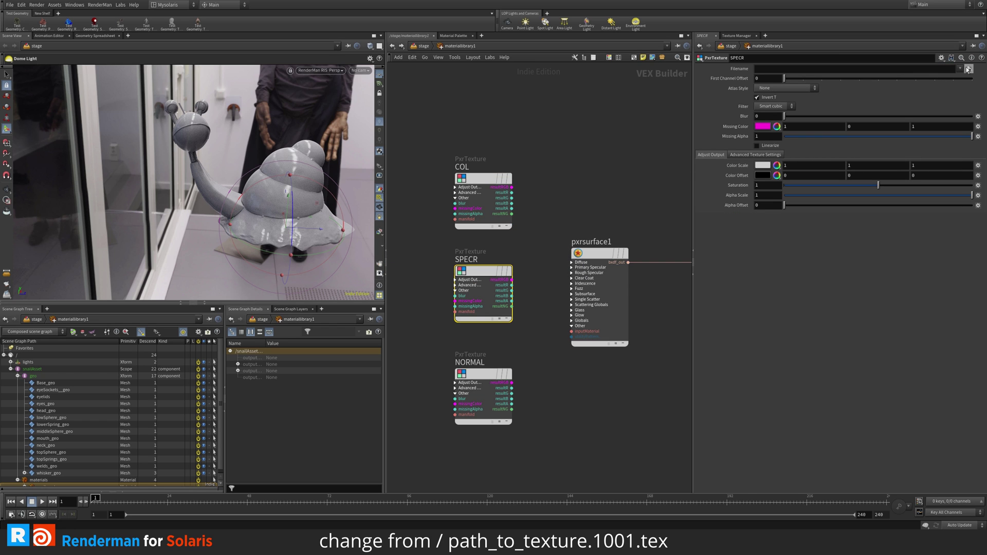
Load Roughness_data_acescg.1001.exr.tex into SPECR with UDIM (Mari) atlas style
left_click(969, 69)
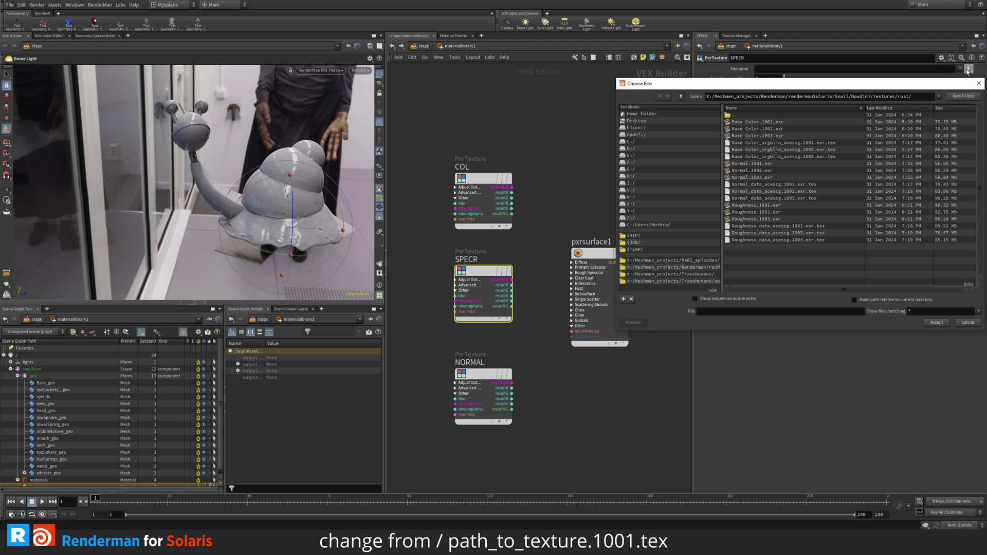
left_click(764, 226)
left_click(936, 323)
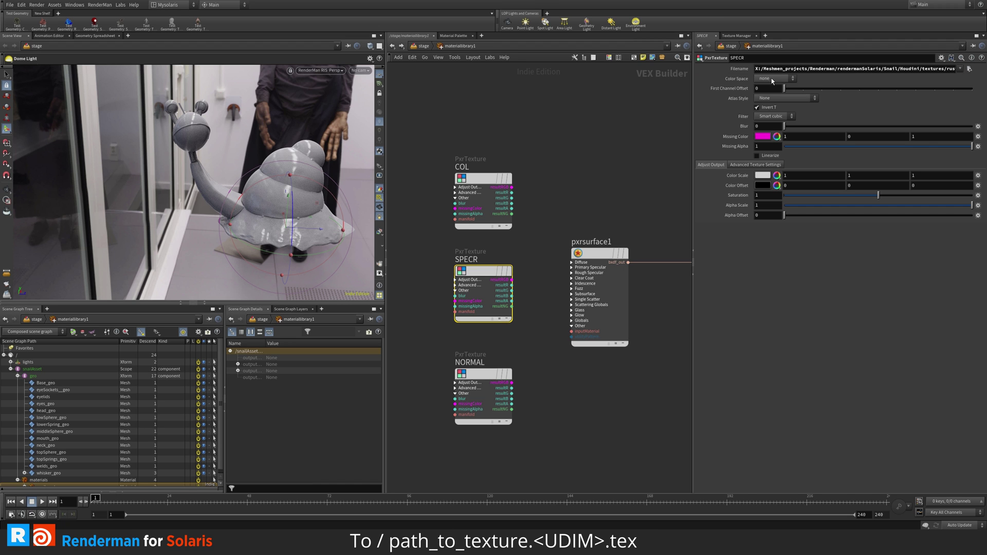
left_click(770, 97)
left_click(769, 114)
Delete the 1001 tile number from SPECR's texture path
left_click(906, 68)
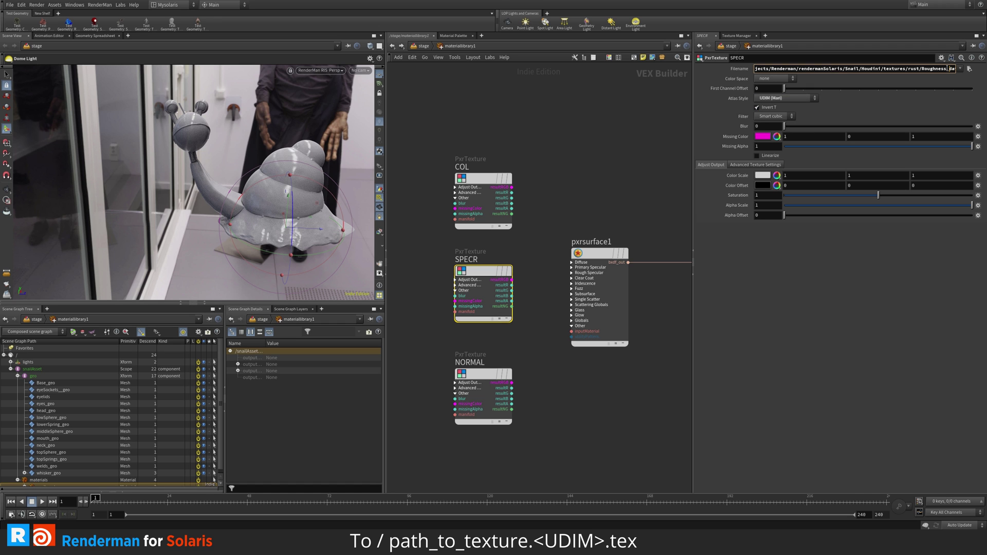
left_click(947, 68)
key("Left")
key("Left")
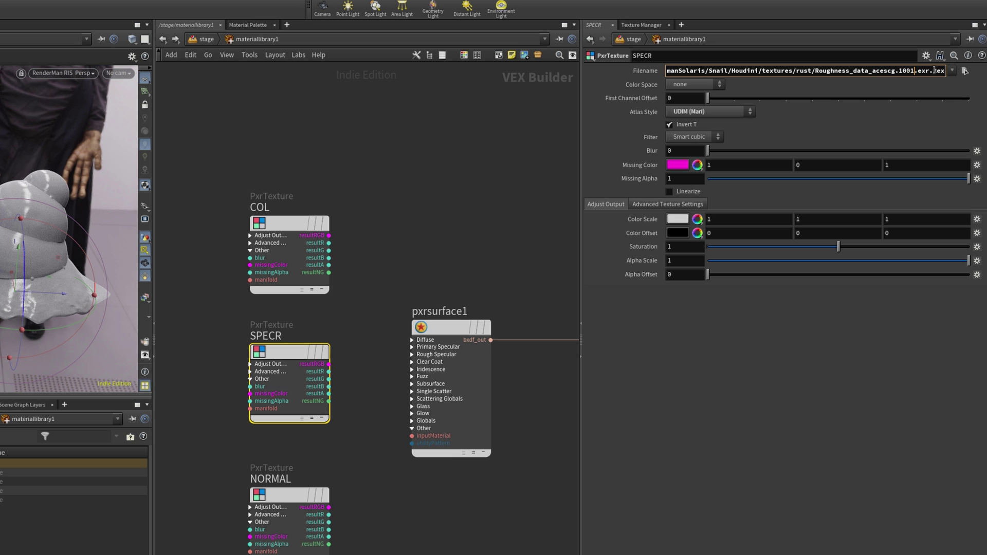
key("BackSpace")
key("BackSpace")
key("BackSpace")
key("BackSpace")
Put <UDIM> into SPECR's filename and load Normal_data_acescg.1001.exr.tex into NORMAL
type("<UDDI")
key("BackSpace")
key("BackSpace")
left_click(309, 494)
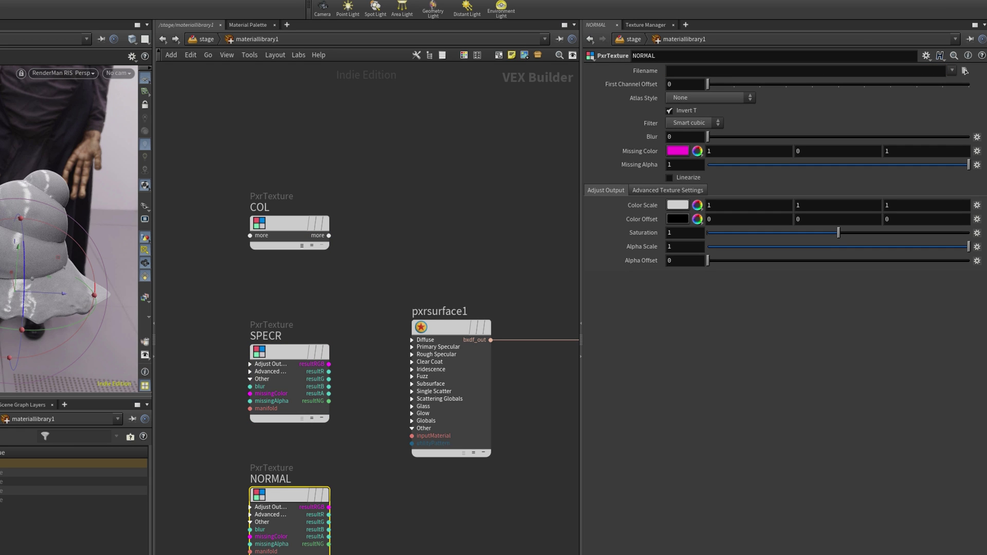
left_click(965, 71)
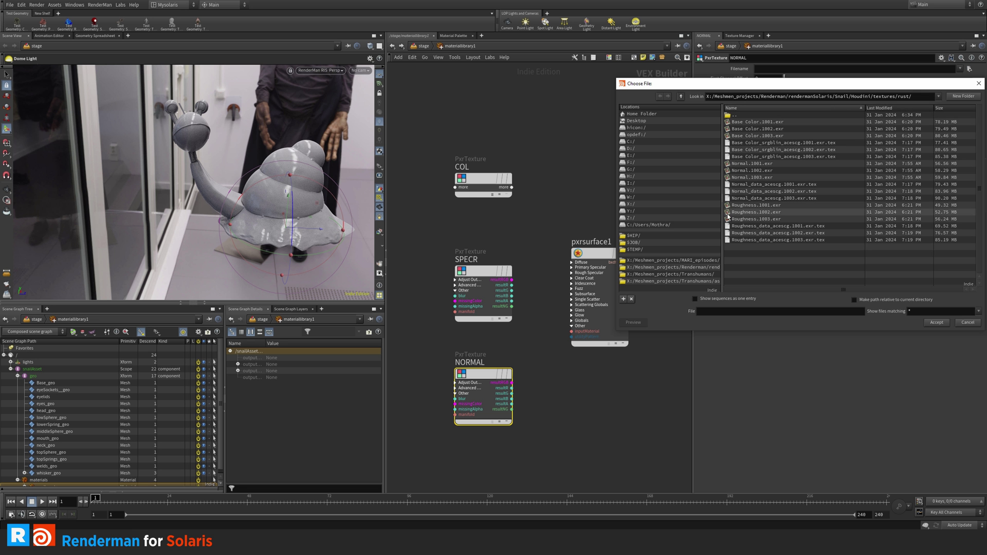
double_click(784, 185)
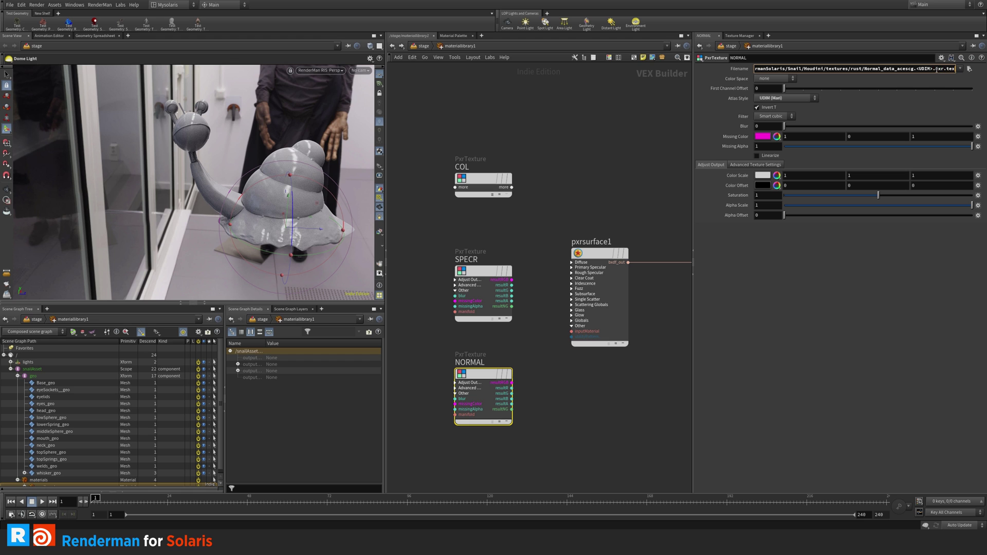
left_click(488, 179)
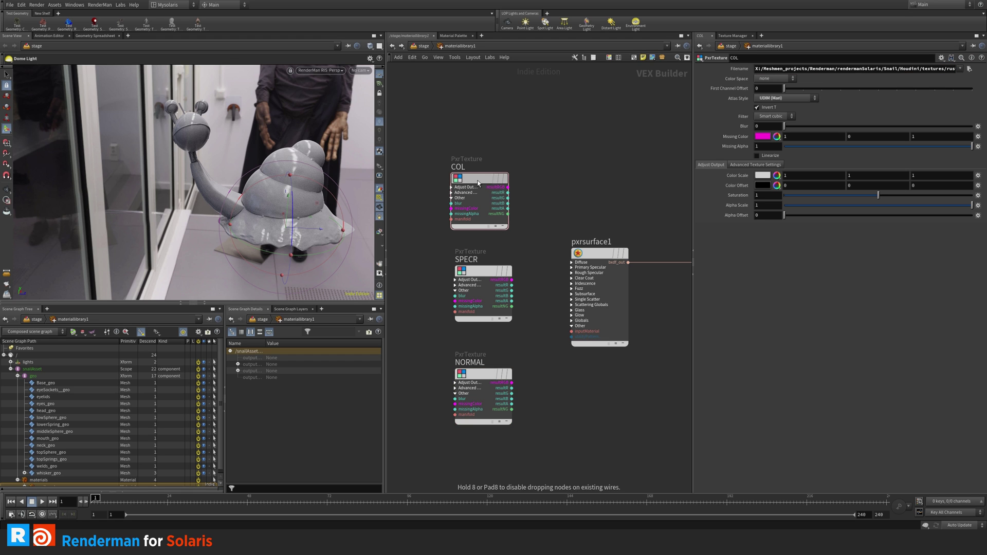
Wire COL resultRGB into diffuseColor and SPECR resultR into specularRoughness on pxrsurface1
left_click(570, 262)
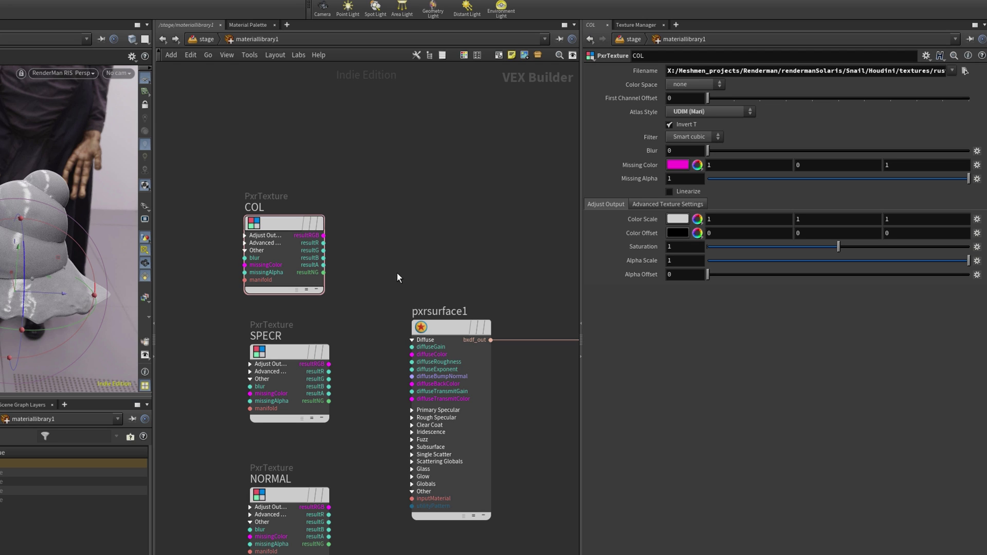
left_click_drag(324, 235, 415, 352)
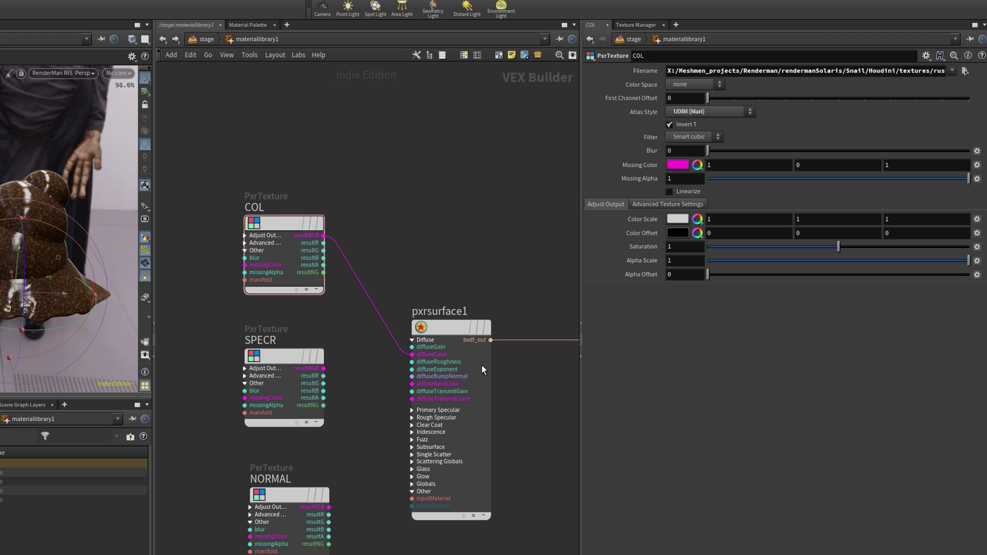
left_click(412, 340)
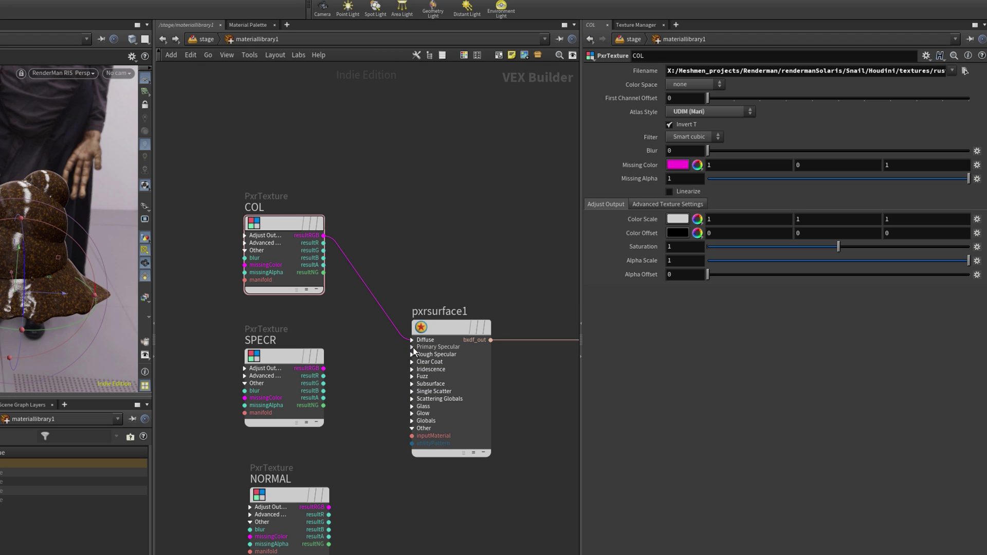
left_click(412, 347)
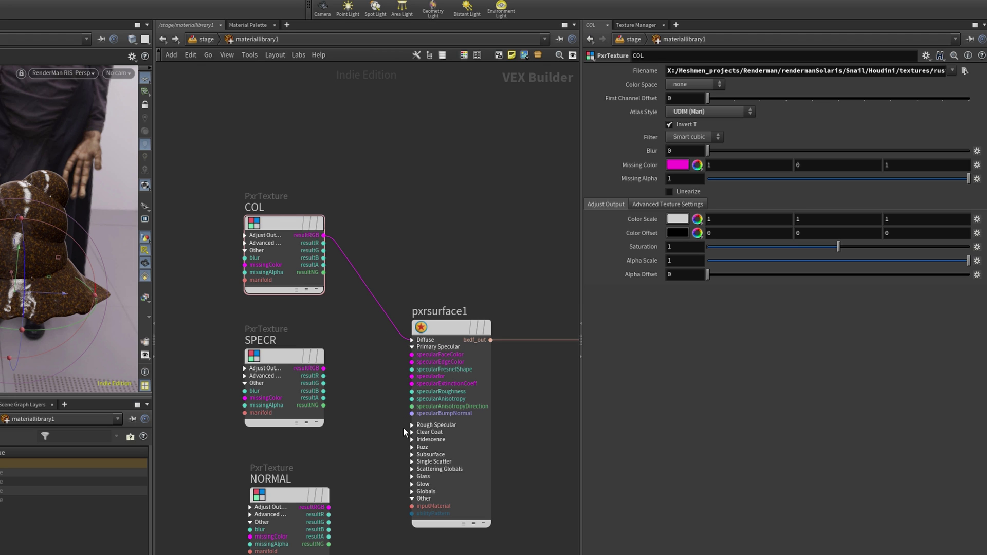
scroll(381, 403, "up", 3)
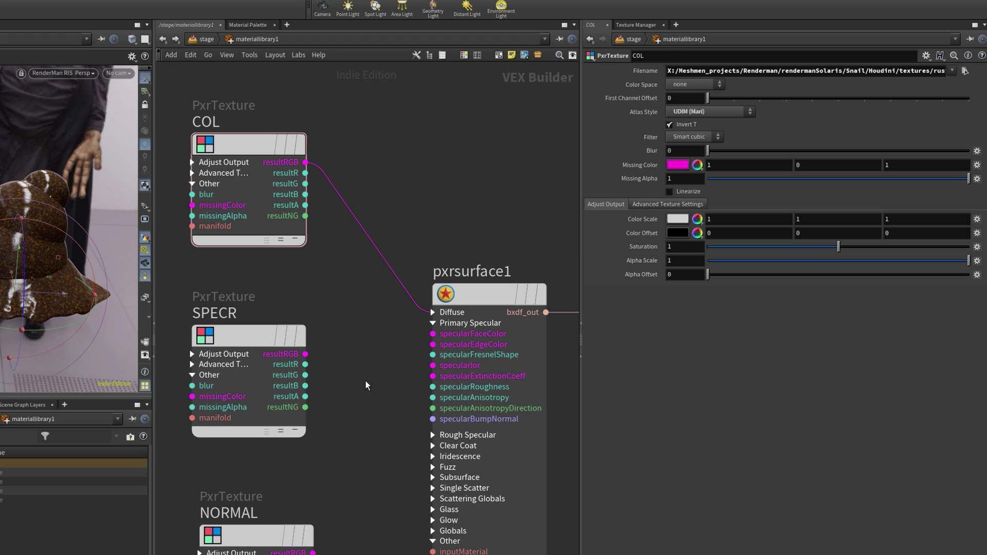
left_click_drag(305, 364, 326, 394)
left_click_drag(366, 422, 426, 390)
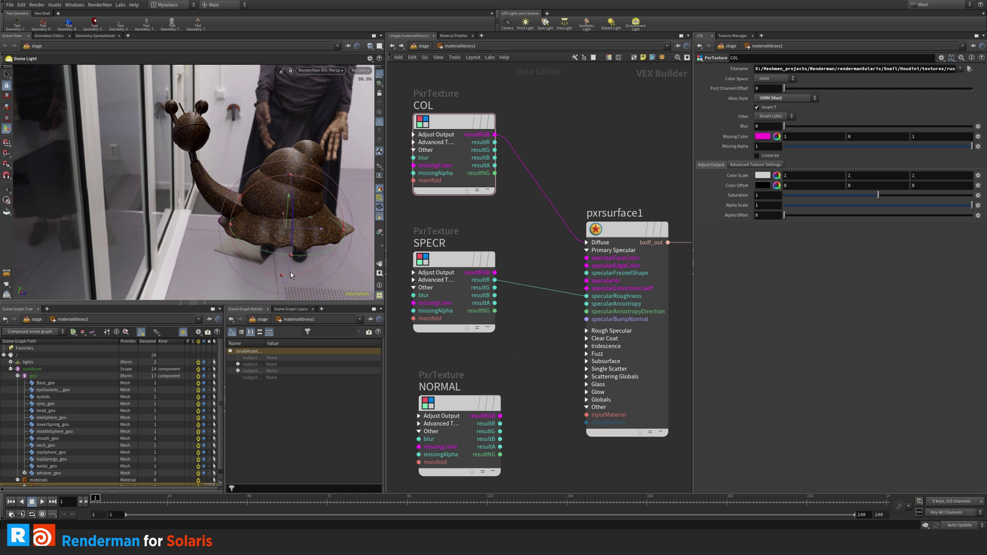
Move the NORMAL texture node further left in the network
middle_click_drag(536, 353, 555, 336)
left_click_drag(485, 319, 445, 322)
scroll(561, 373, "down", 2)
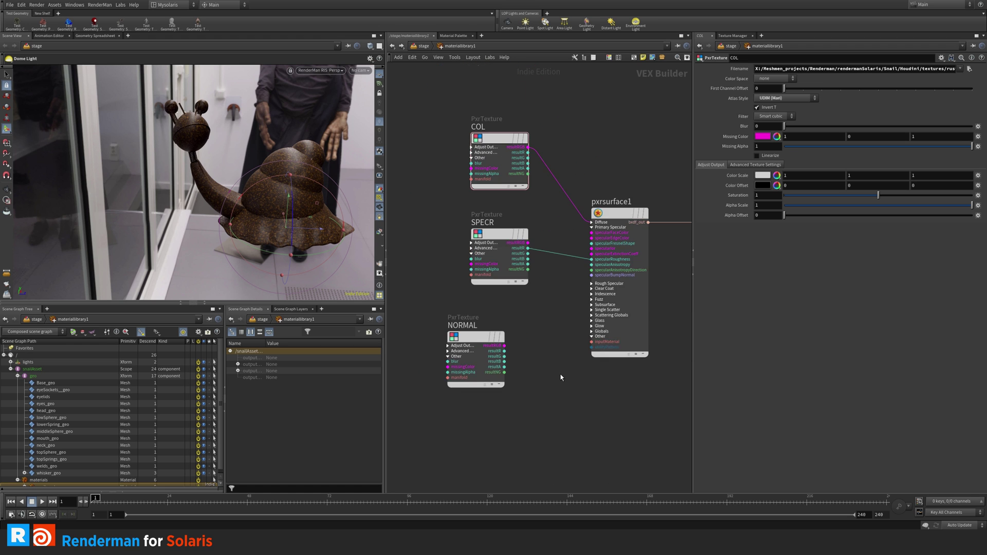
middle_click_drag(559, 385, 560, 350)
Add a PxrNormalMap node below the NORMAL texture via the pxrno search
key("Tab")
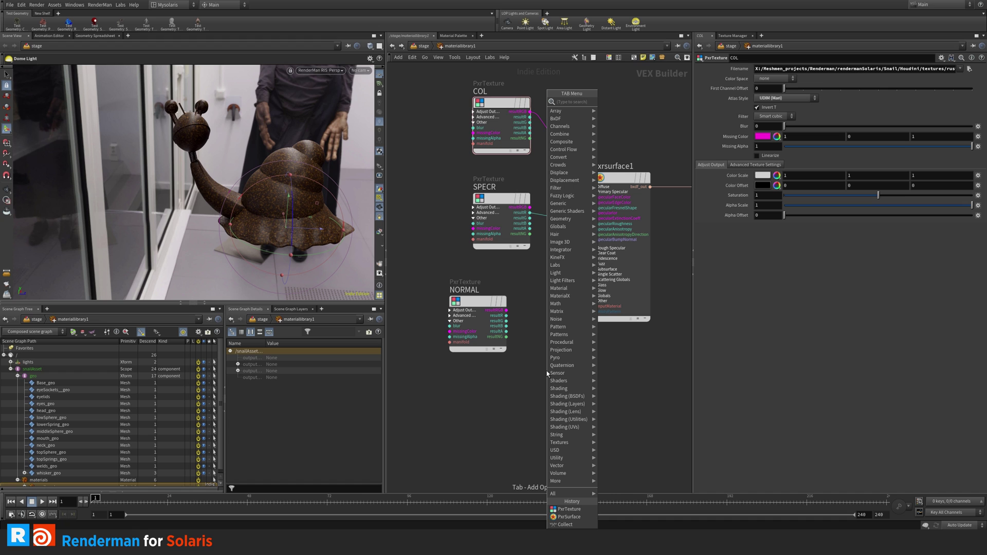
type("pxrno")
key("Down")
key("Return")
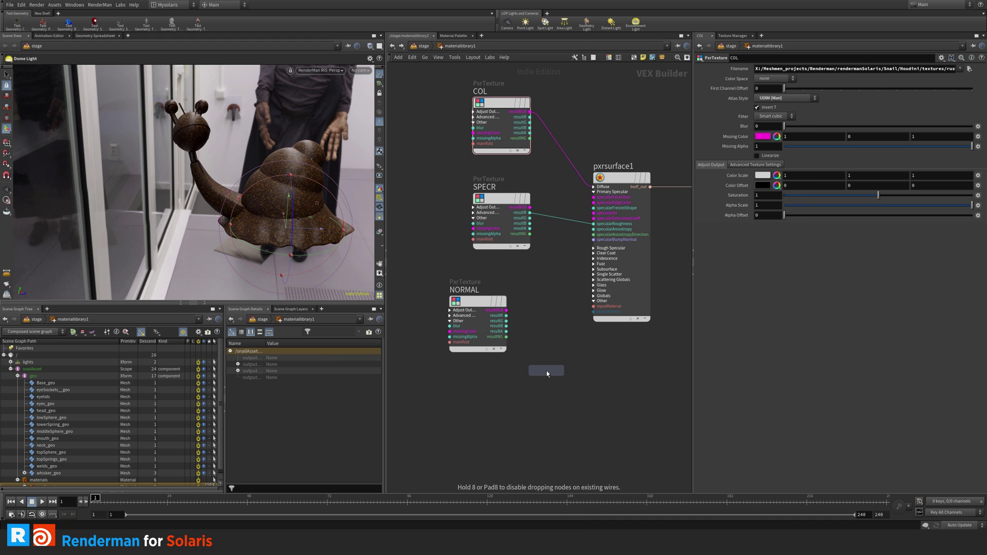
left_click(547, 374)
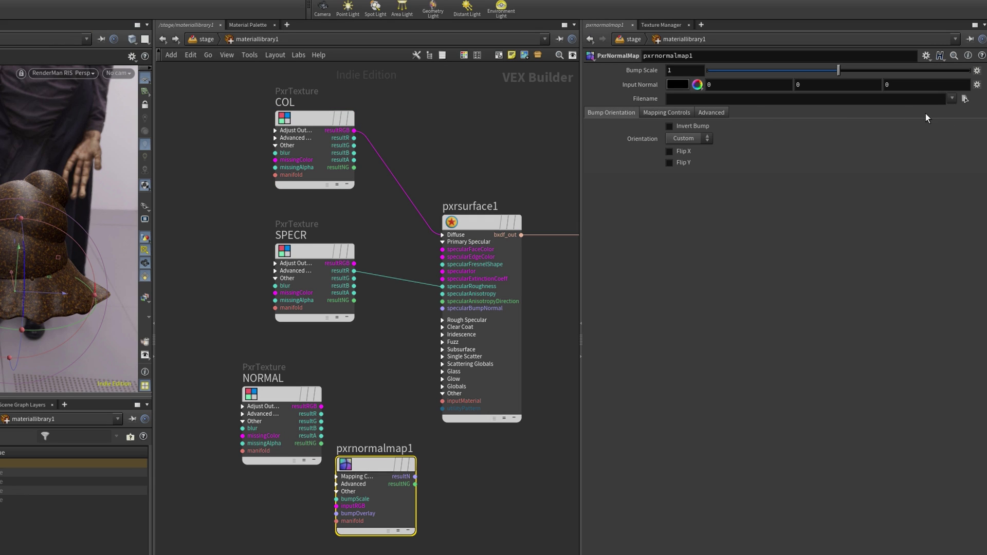
Reposition NORMAL and wire its resultRGB into pxrnormalmap1's inputRGB
left_click_drag(282, 391, 253, 384)
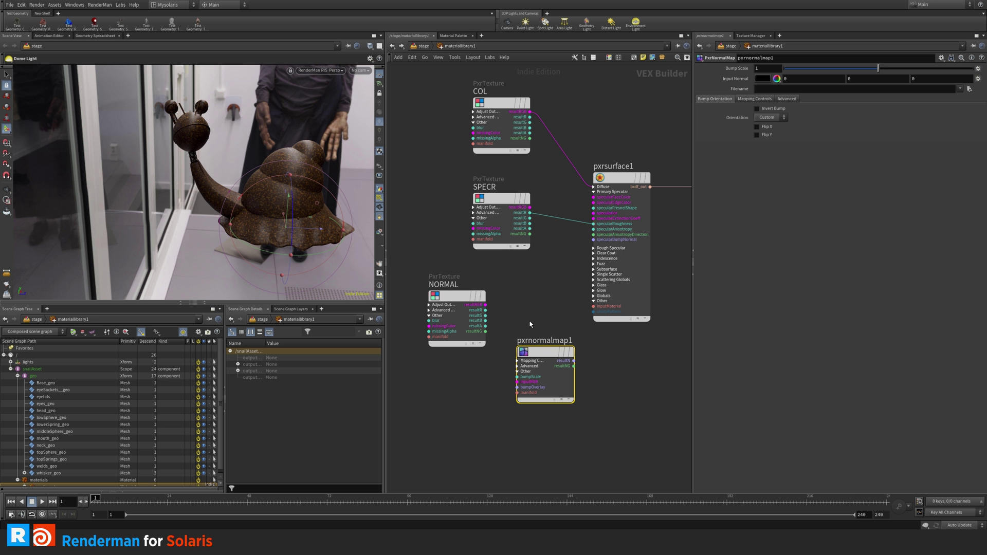
scroll(531, 324, "up", 3)
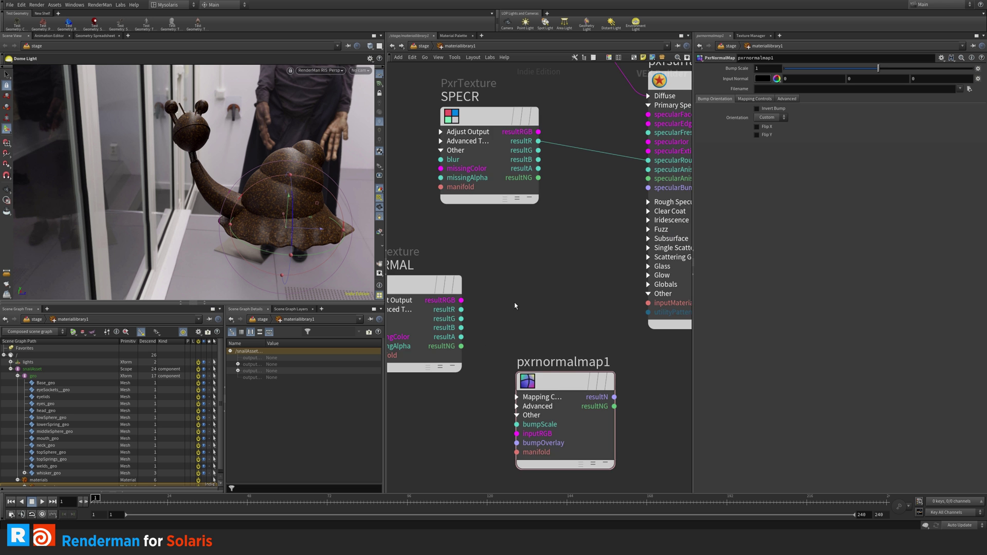
left_click_drag(438, 299, 438, 300)
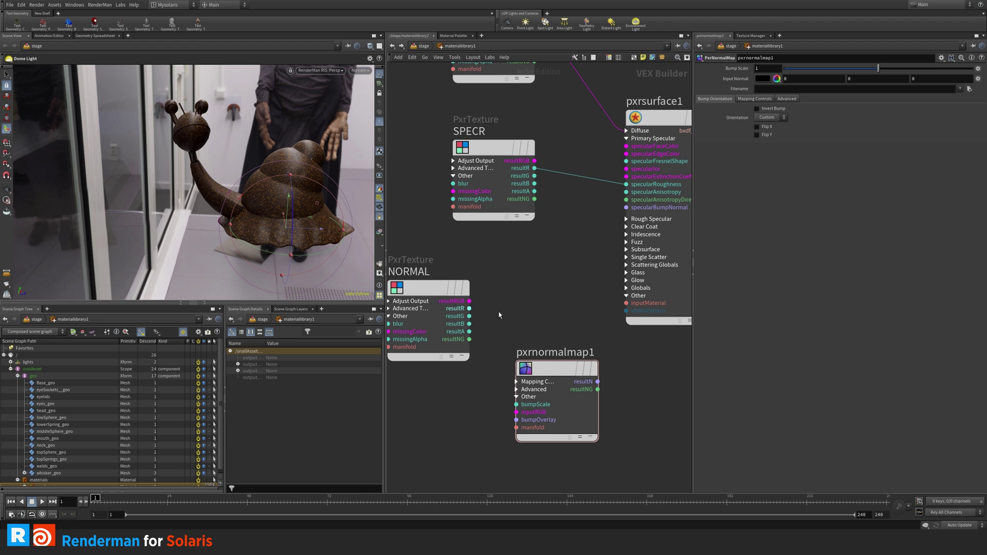
middle_click_drag(539, 306, 543, 312)
left_click(477, 310)
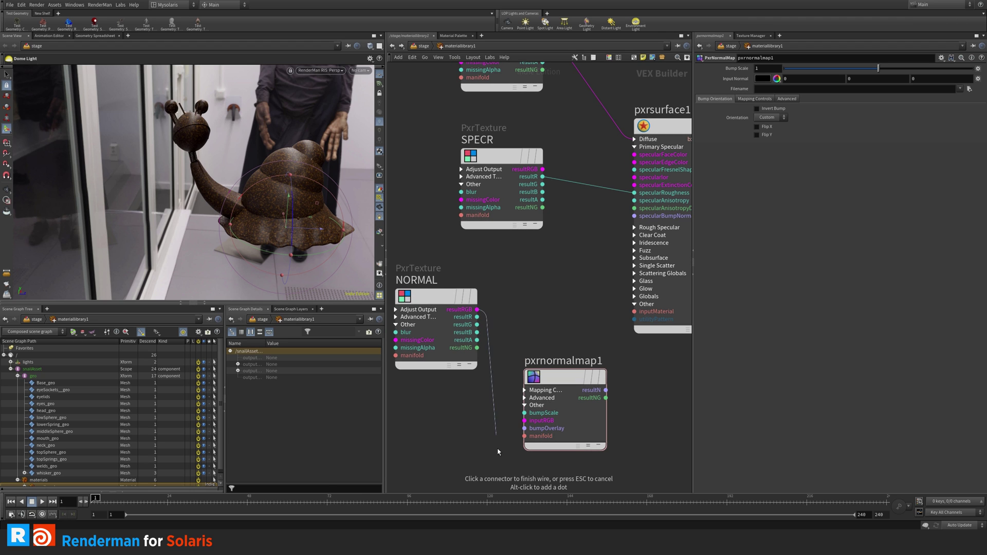
left_click(524, 421)
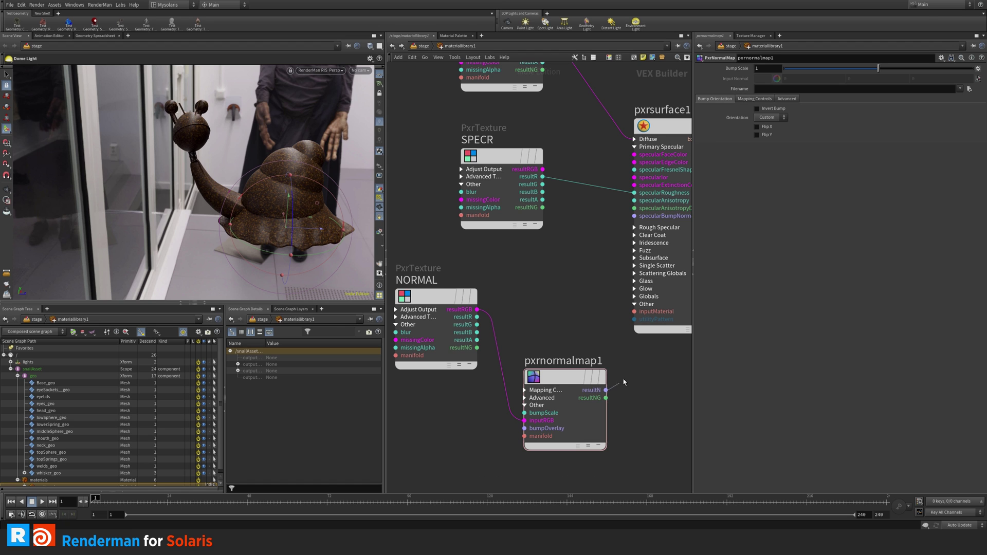
middle_click_drag(629, 370, 595, 401)
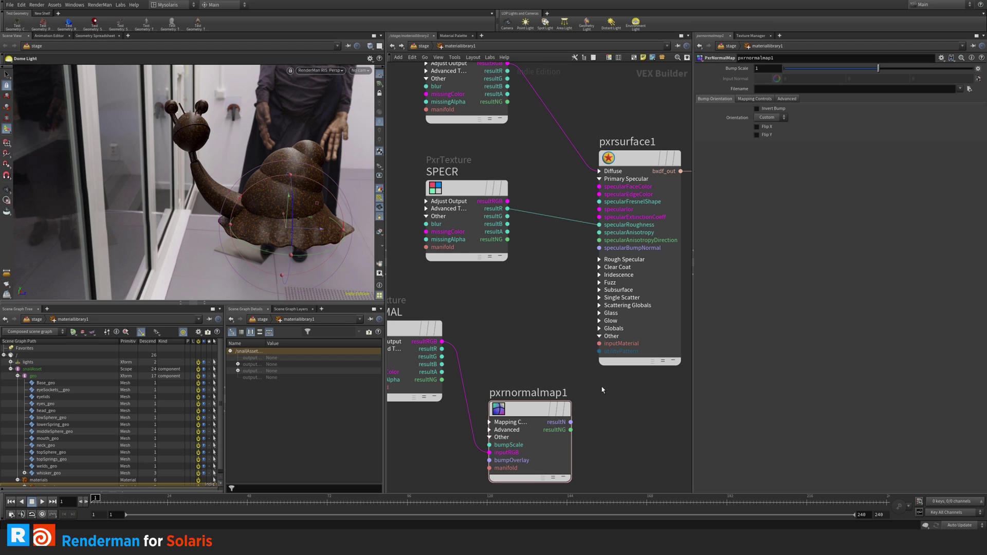
Connect pxrnormalmap1's resultN to pxrsurface1's bumpNormal in the Globals inputs
middle_click_drag(602, 387, 595, 371)
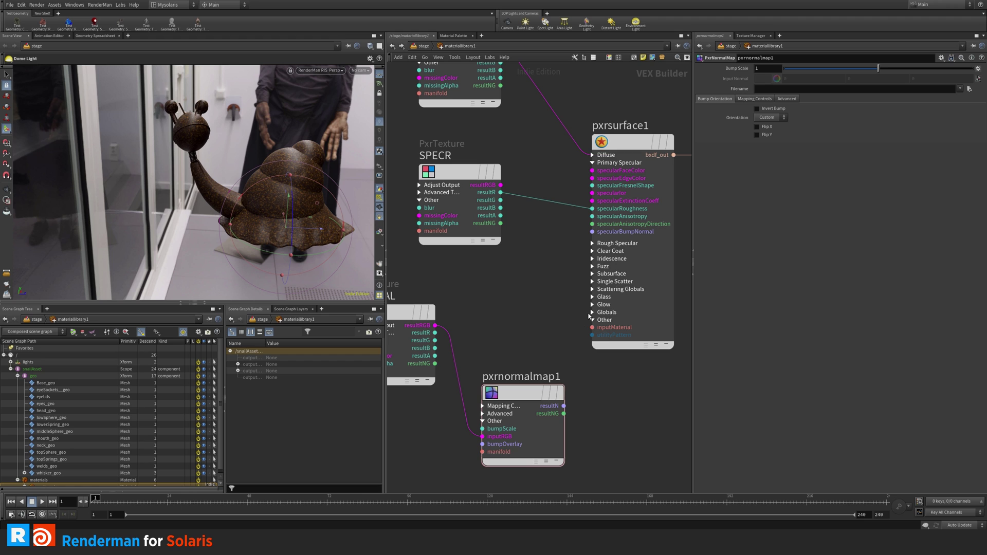
left_click(591, 313)
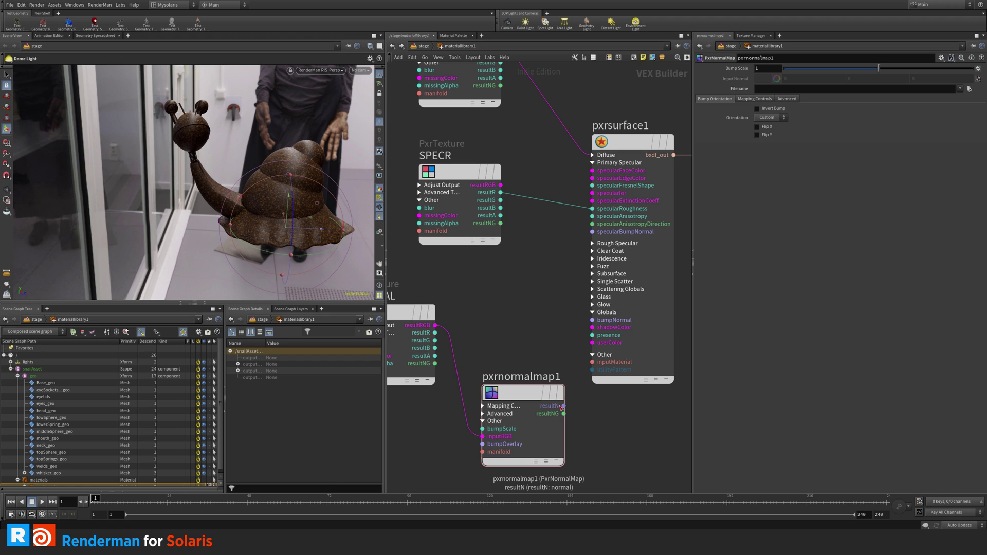
left_click_drag(564, 406, 592, 319)
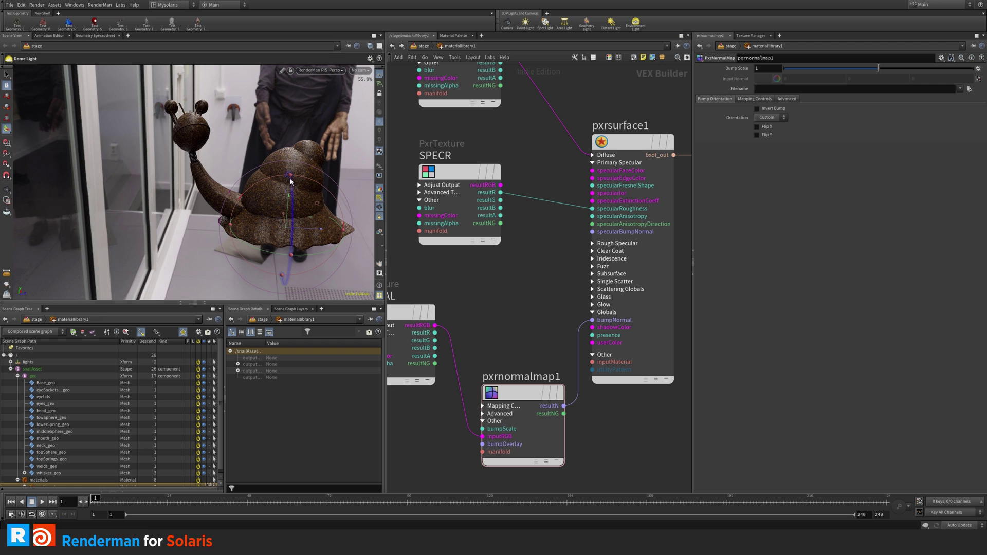
key("h")
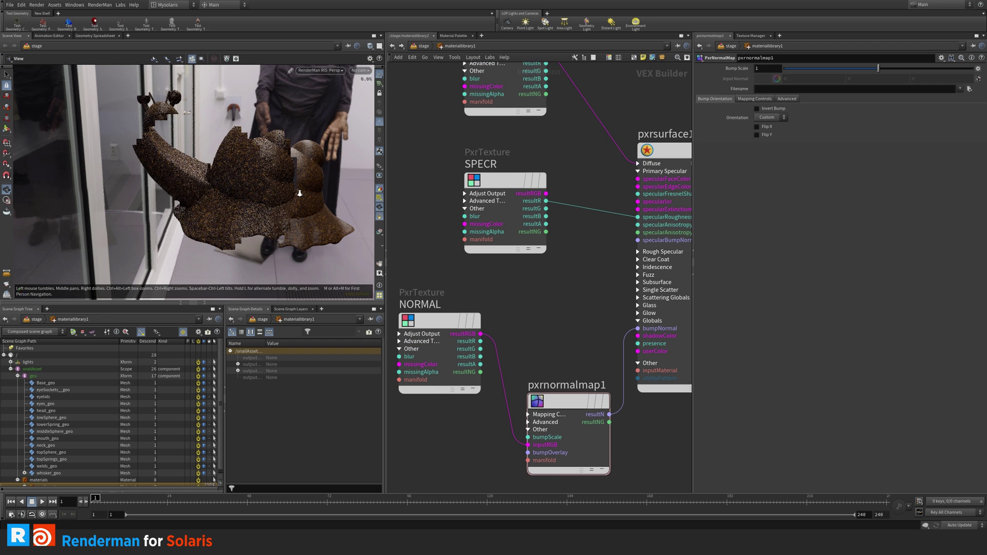
left_click(636, 205)
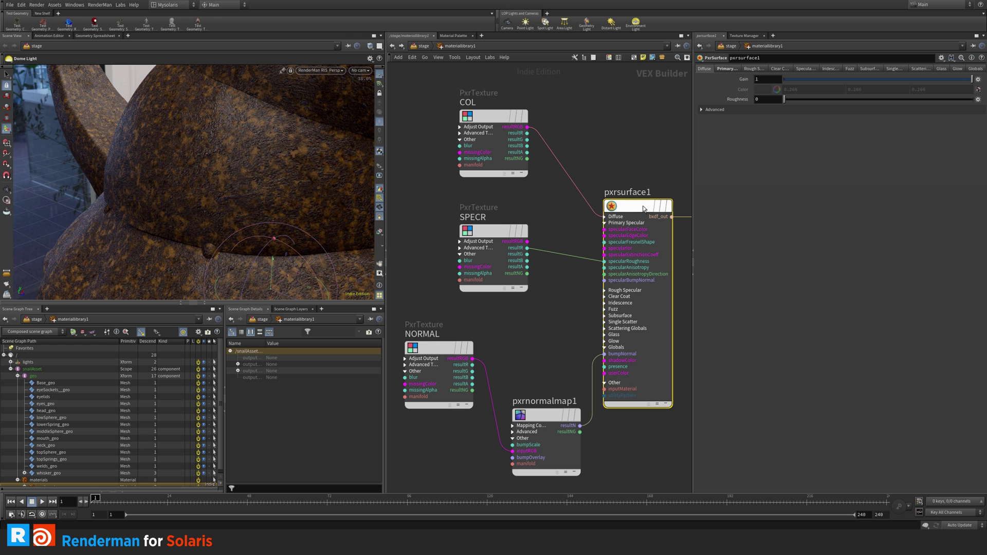
Lower pxrsurface1's primary specular edge colour to 0.471 and face colour to 0.011
left_click(725, 68)
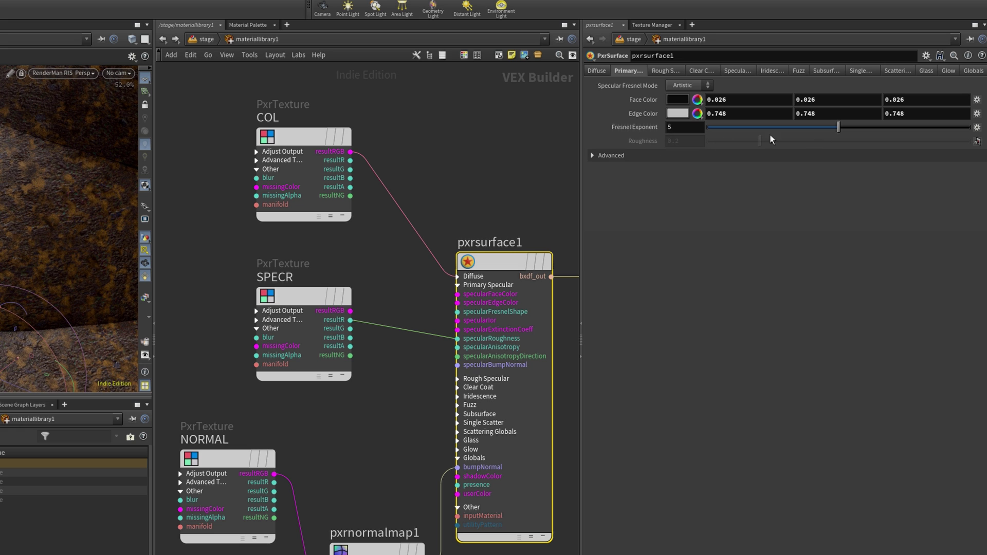
left_click(675, 113)
left_click_drag(776, 170, 751, 167)
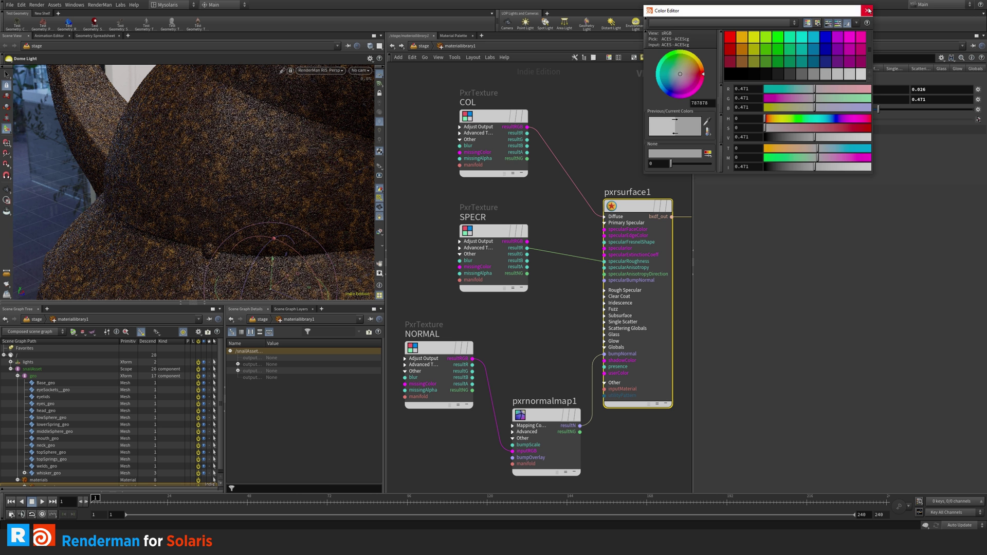
left_click(867, 10)
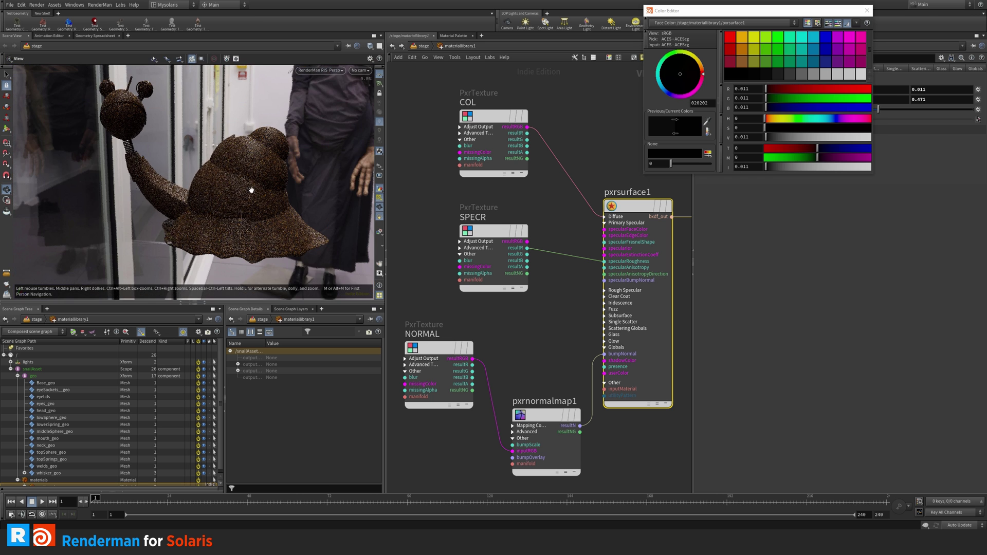
left_click(867, 11)
Back at /stage, move domelight1 lower to leave room above it
left_click(392, 47)
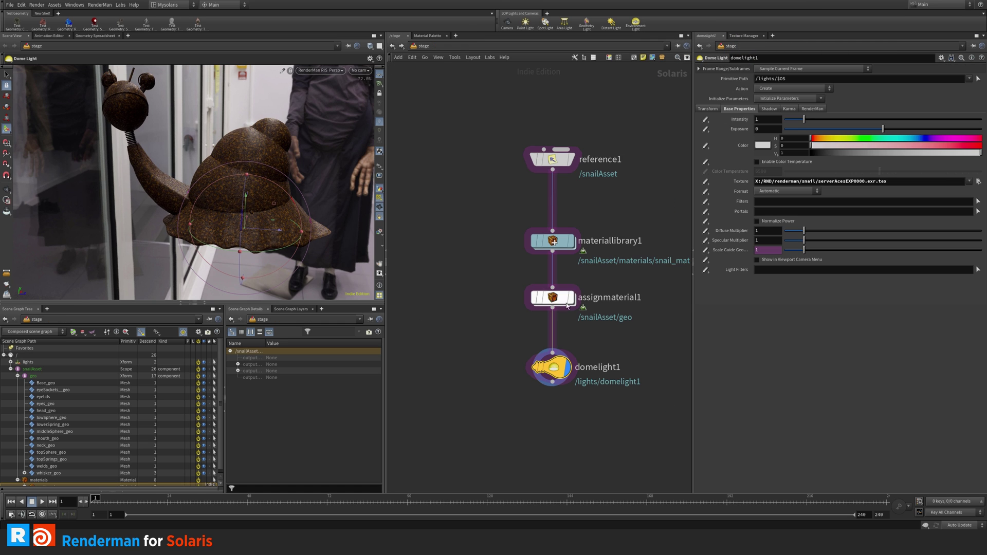
left_click_drag(551, 367, 553, 441)
middle_click_drag(597, 478, 587, 375)
left_click_drag(548, 341, 547, 322)
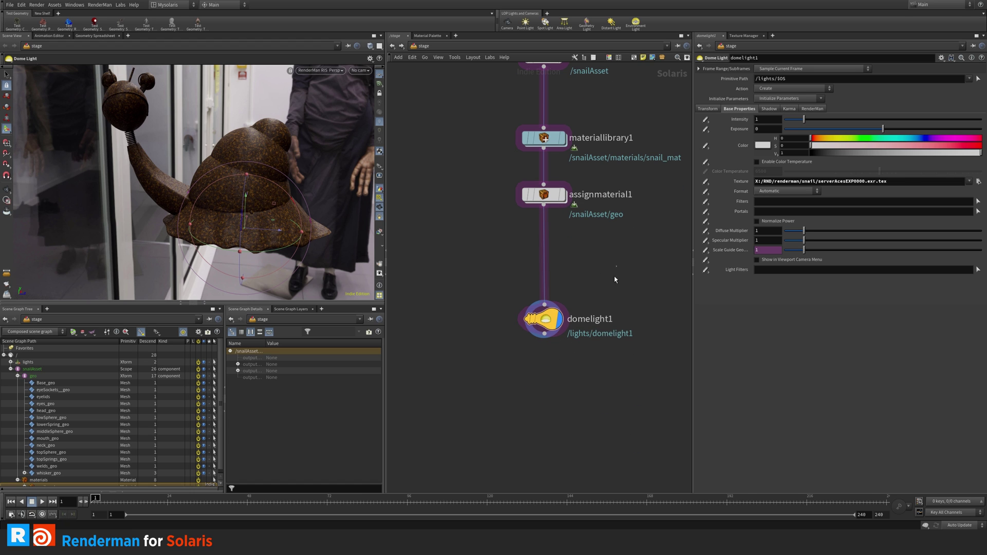
Insert a Grid node between assignmaterial1 and domelight1 as a ground plane under the snail
key("Tab")
type("grid")
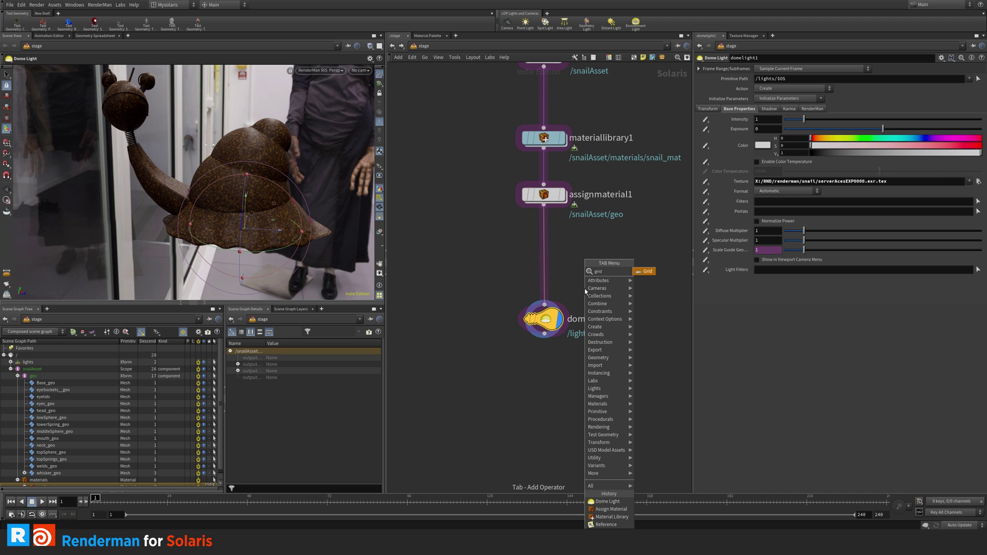
key("Return")
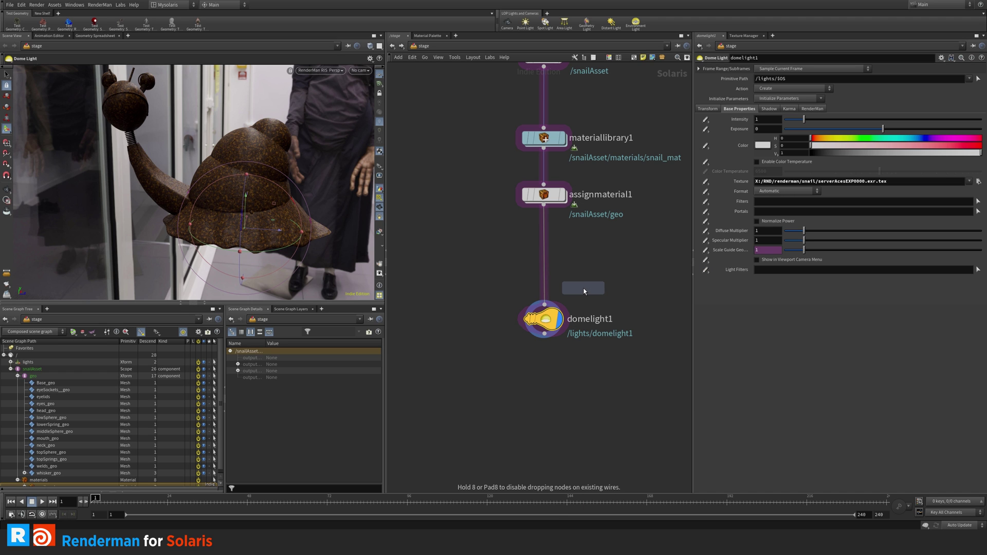
left_click(543, 258)
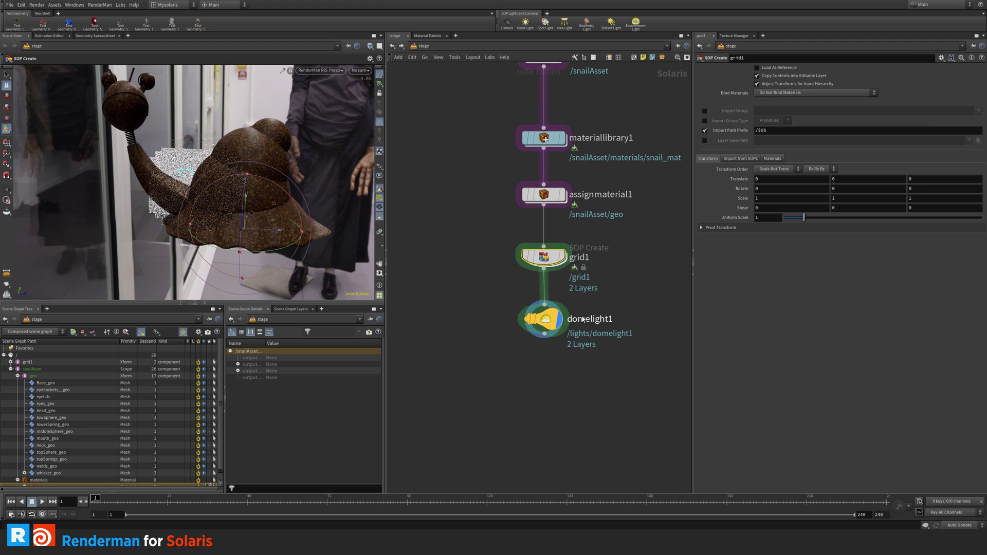
left_click_drag(157, 244, 127, 251, "alt")
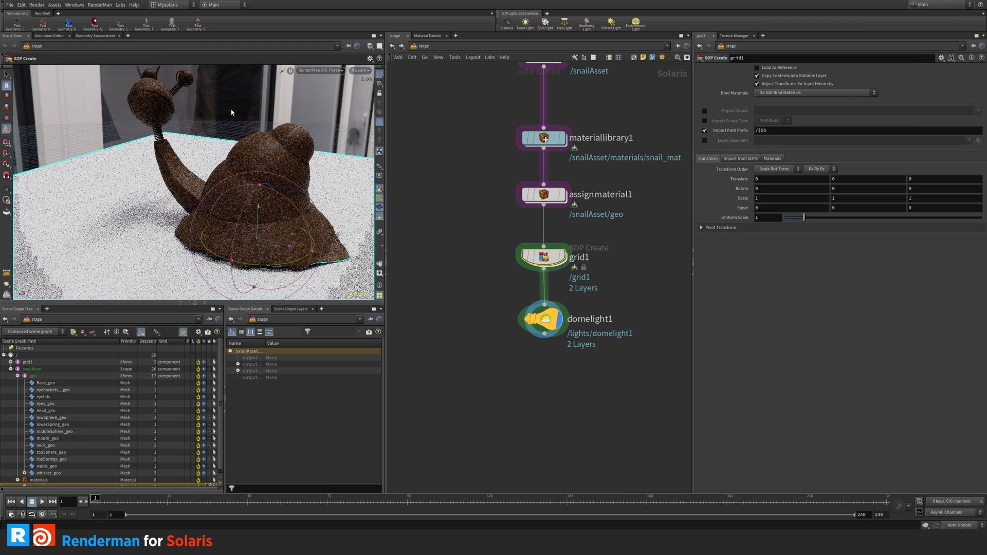